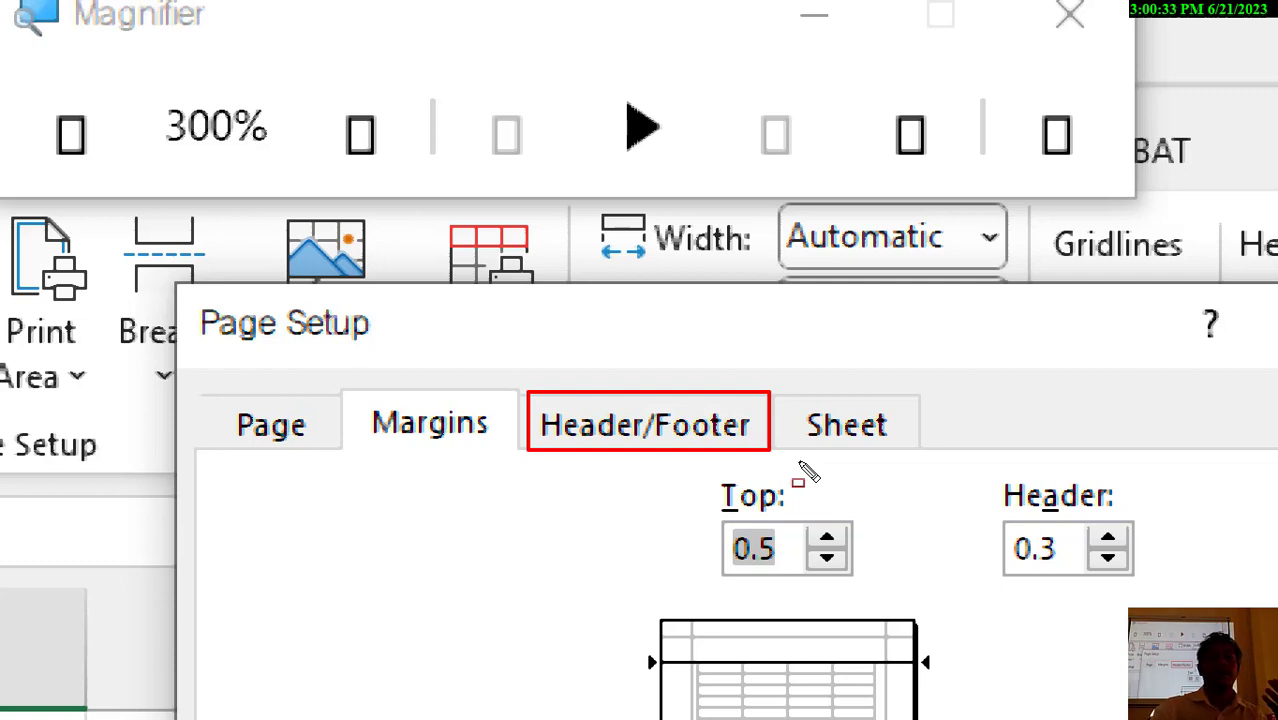
# Open the custom footer editor from the header and footer page settings.
pyautogui.press('super+minus')
pyautogui.press('super+minus')
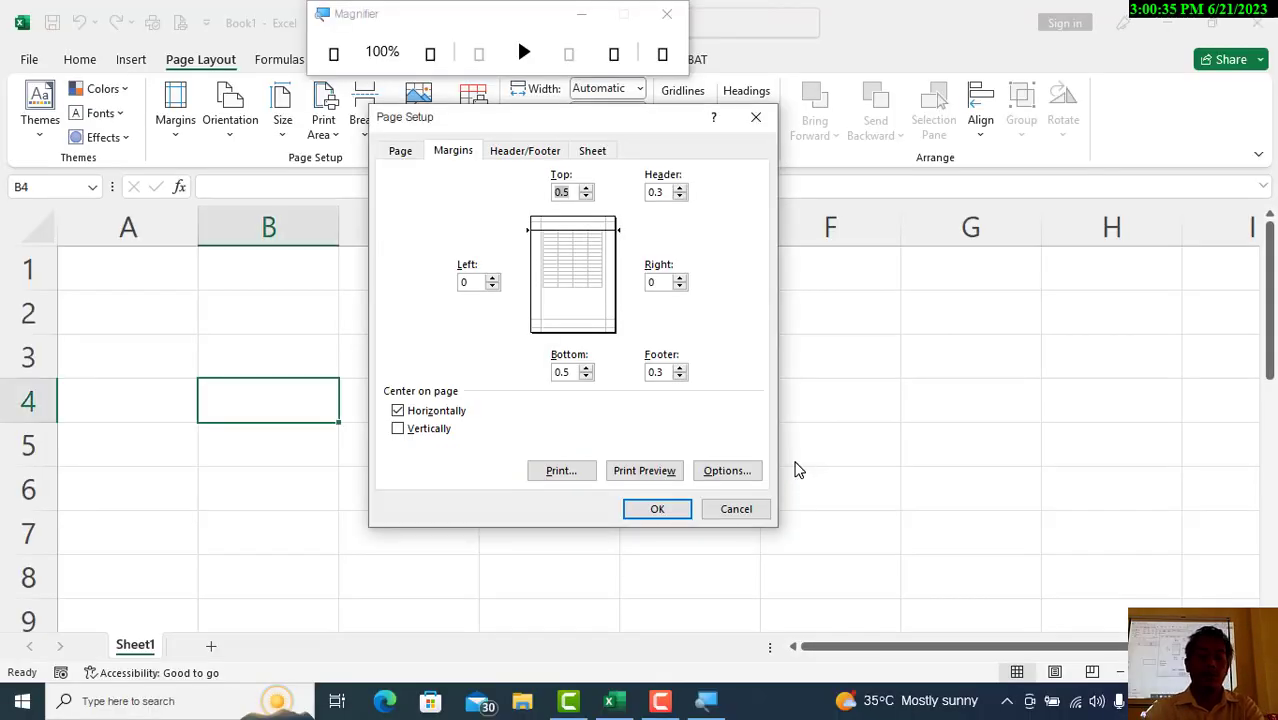
pyautogui.click(548, 153)
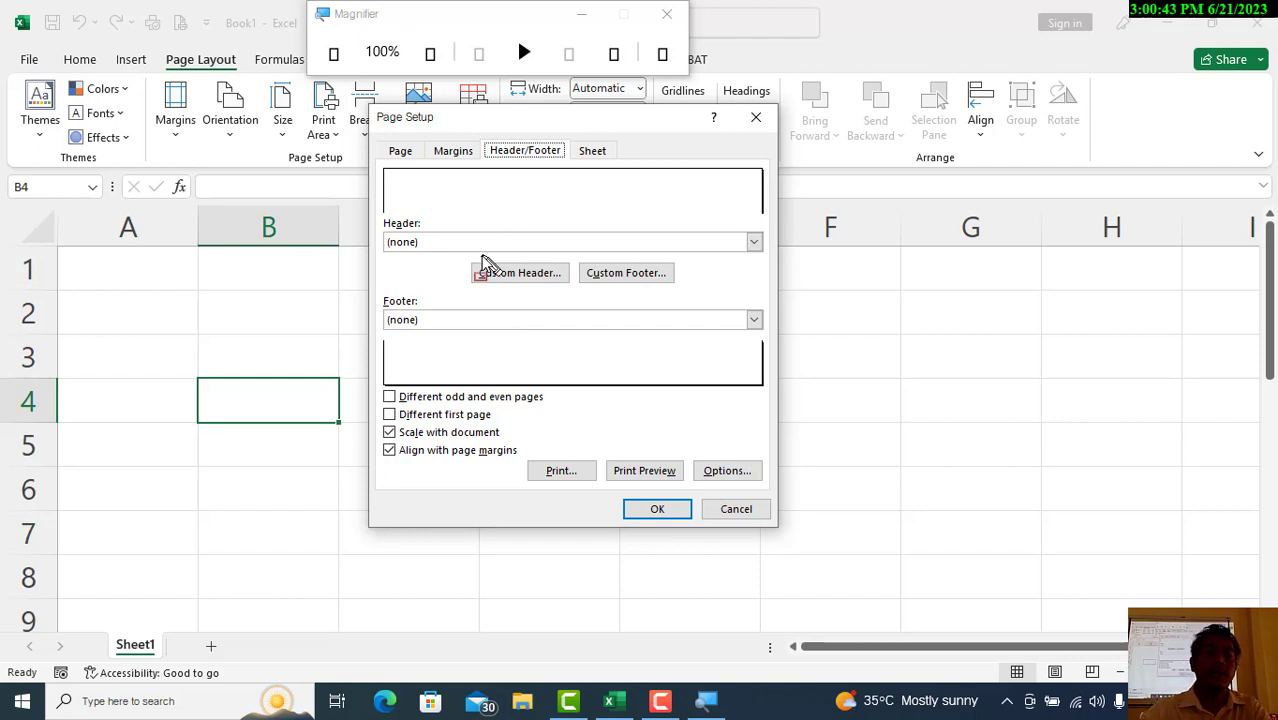
pyautogui.moveTo(473, 255); pyautogui.dragTo(569, 290)
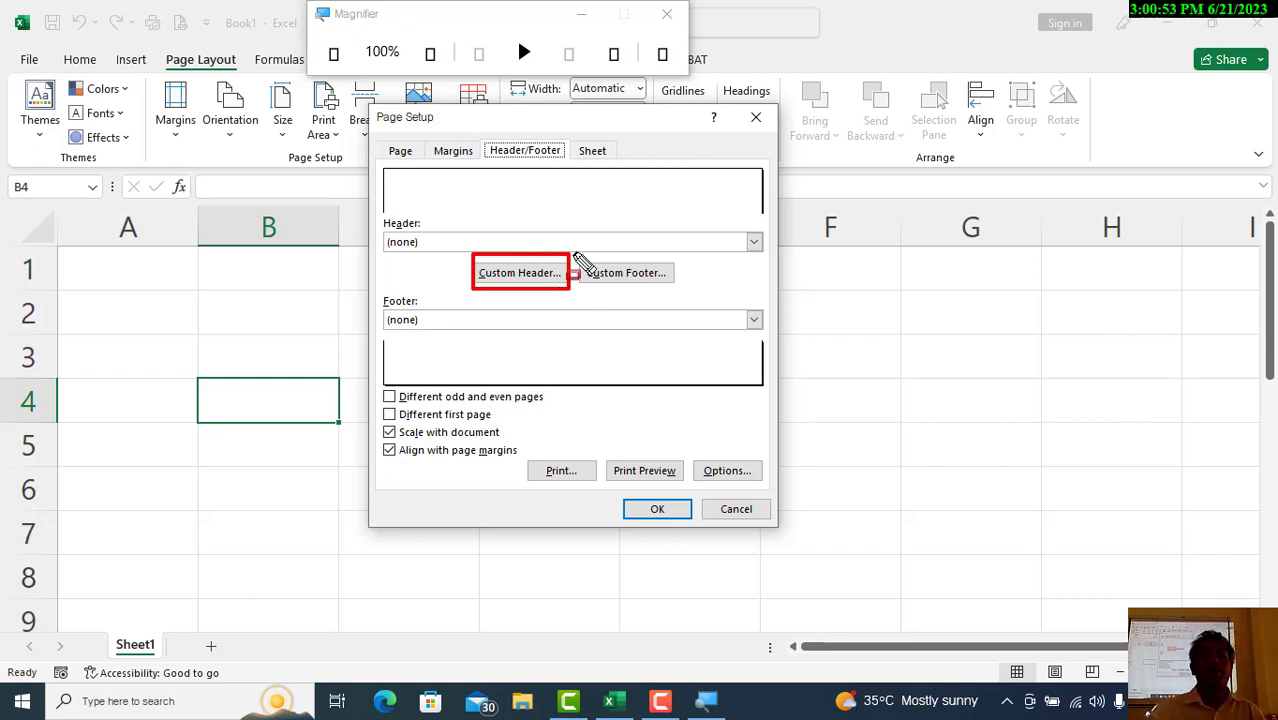
pyautogui.moveTo(575, 252)
pyautogui.mouseDown()
pyautogui.moveTo(596, 282)
pyautogui.moveTo(679, 290)
pyautogui.mouseUp()
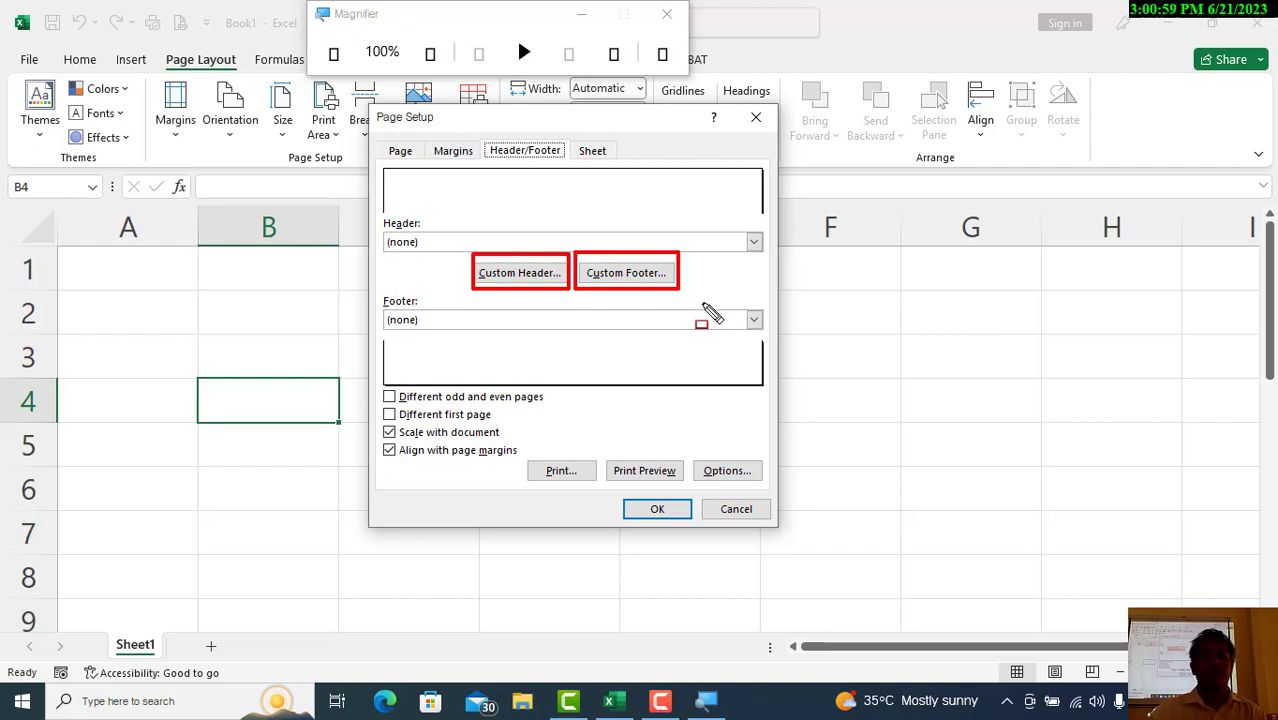
pyautogui.press('Escape')
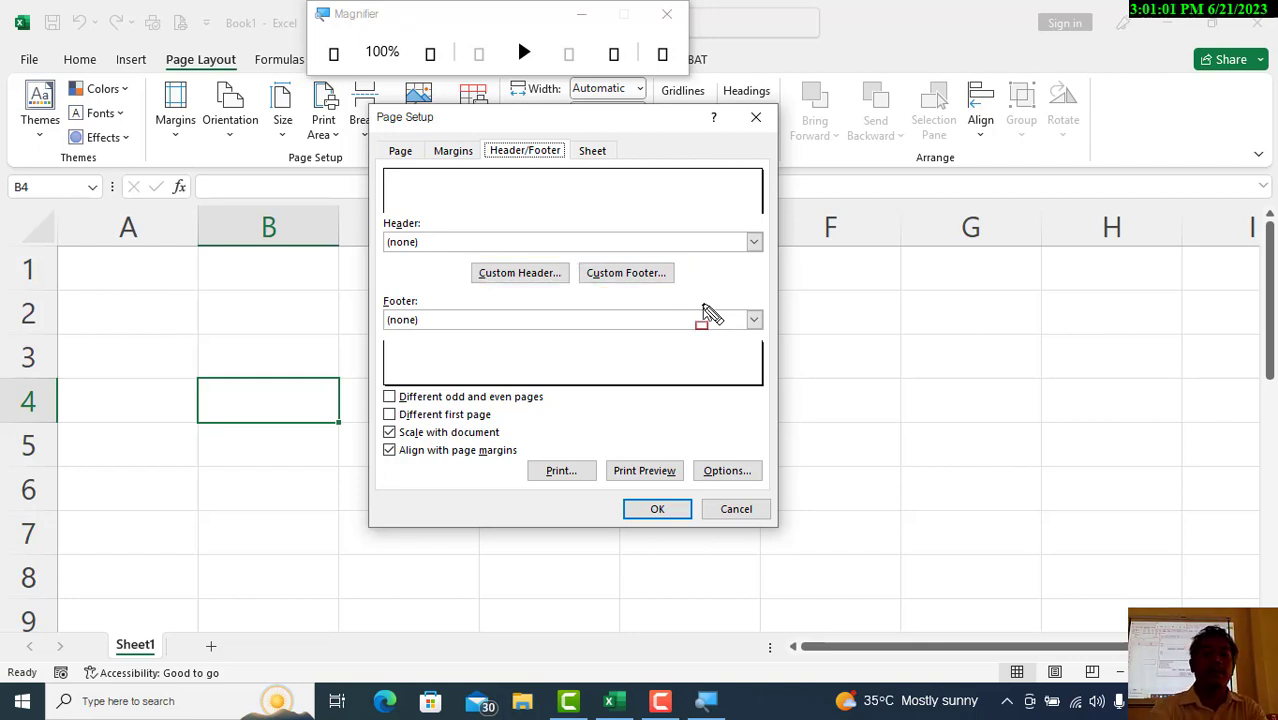
pyautogui.click(625, 276)
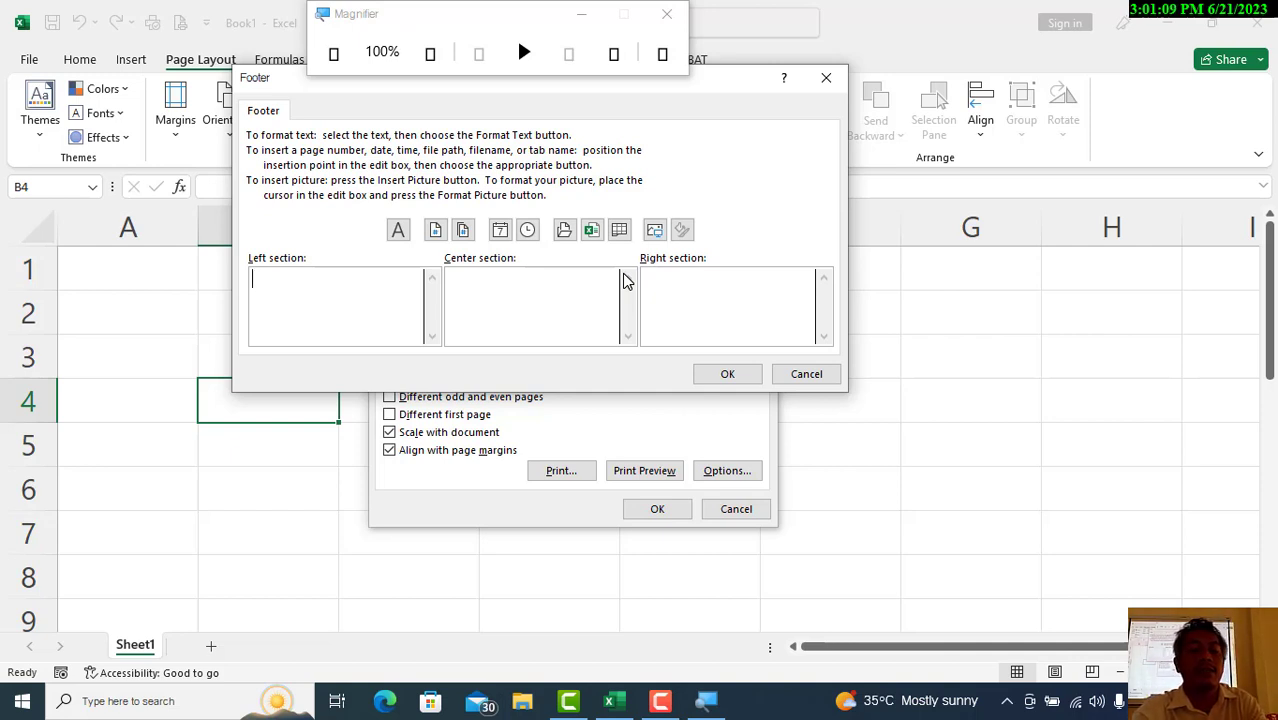
pyautogui.hotkey('ctrl', '2')
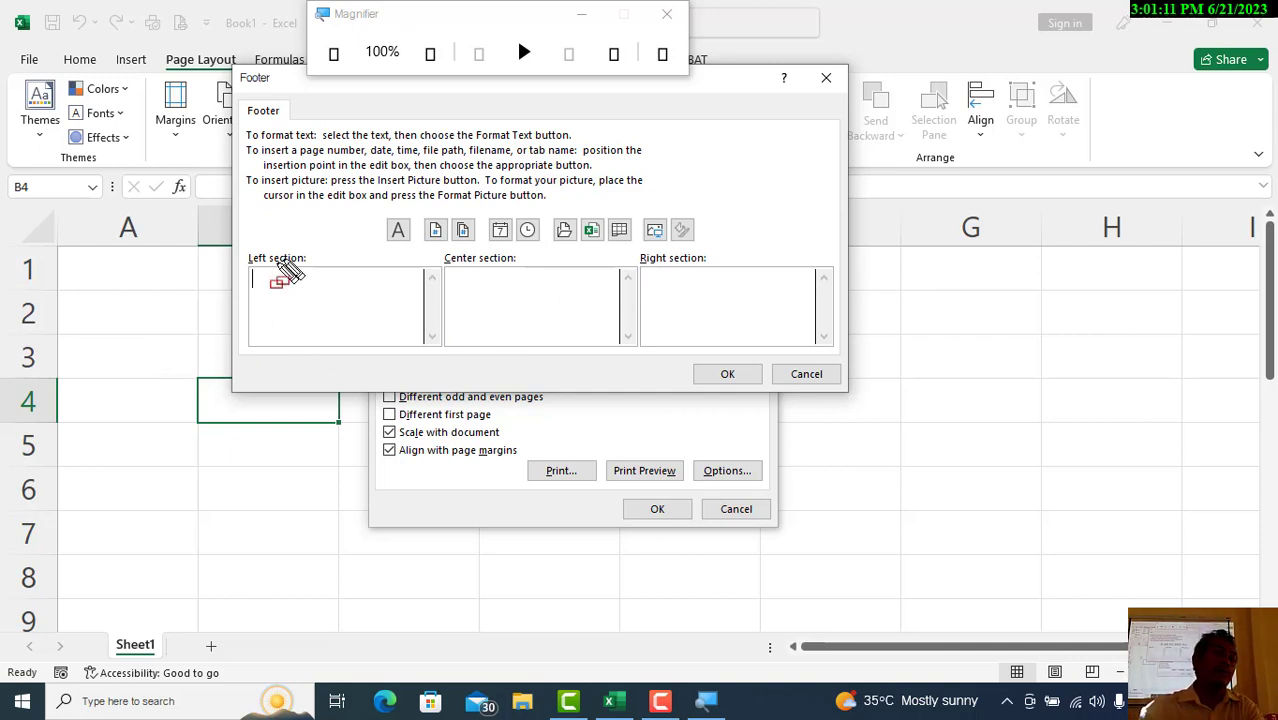
pyautogui.moveTo(241, 256)
pyautogui.mouseDown()
pyautogui.moveTo(252, 298)
pyautogui.moveTo(411, 349)
pyautogui.mouseUp()
pyautogui.moveTo(432, 250)
pyautogui.mouseDown()
pyautogui.moveTo(440, 332)
pyautogui.moveTo(613, 361)
pyautogui.mouseUp()
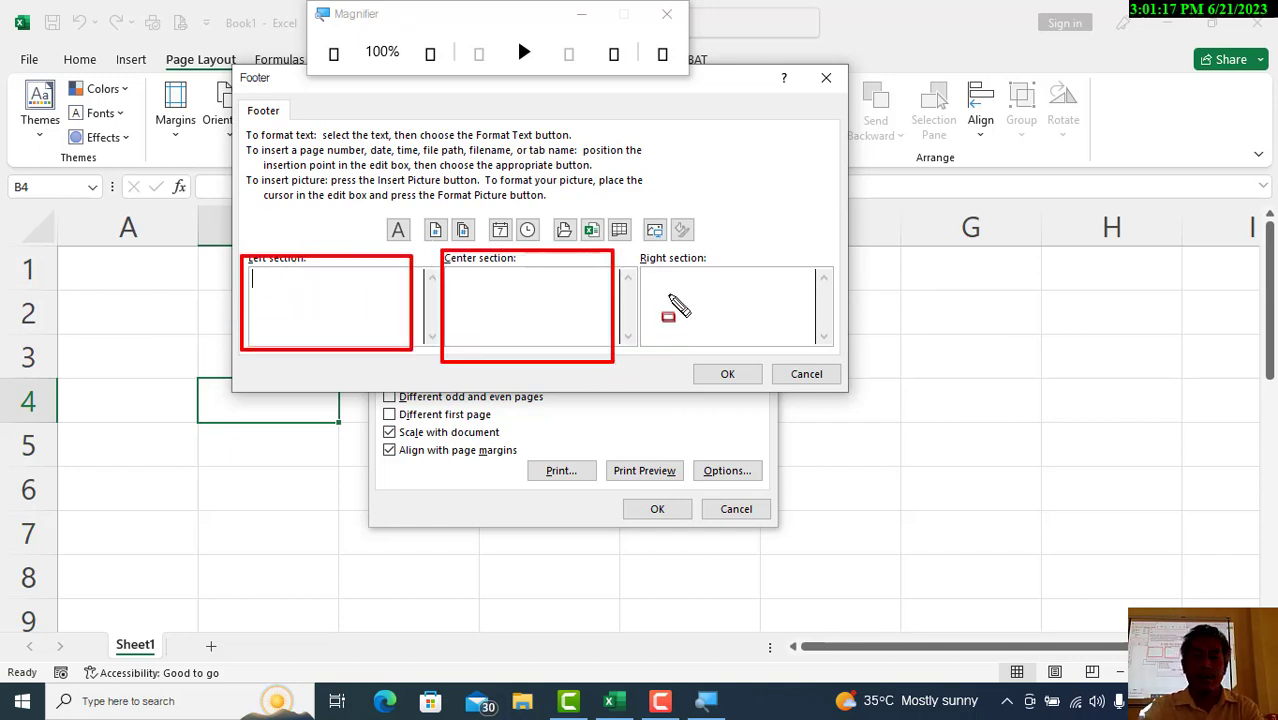
pyautogui.moveTo(642, 252)
pyautogui.mouseDown()
pyautogui.moveTo(675, 336)
pyautogui.moveTo(826, 345)
pyautogui.mouseUp()
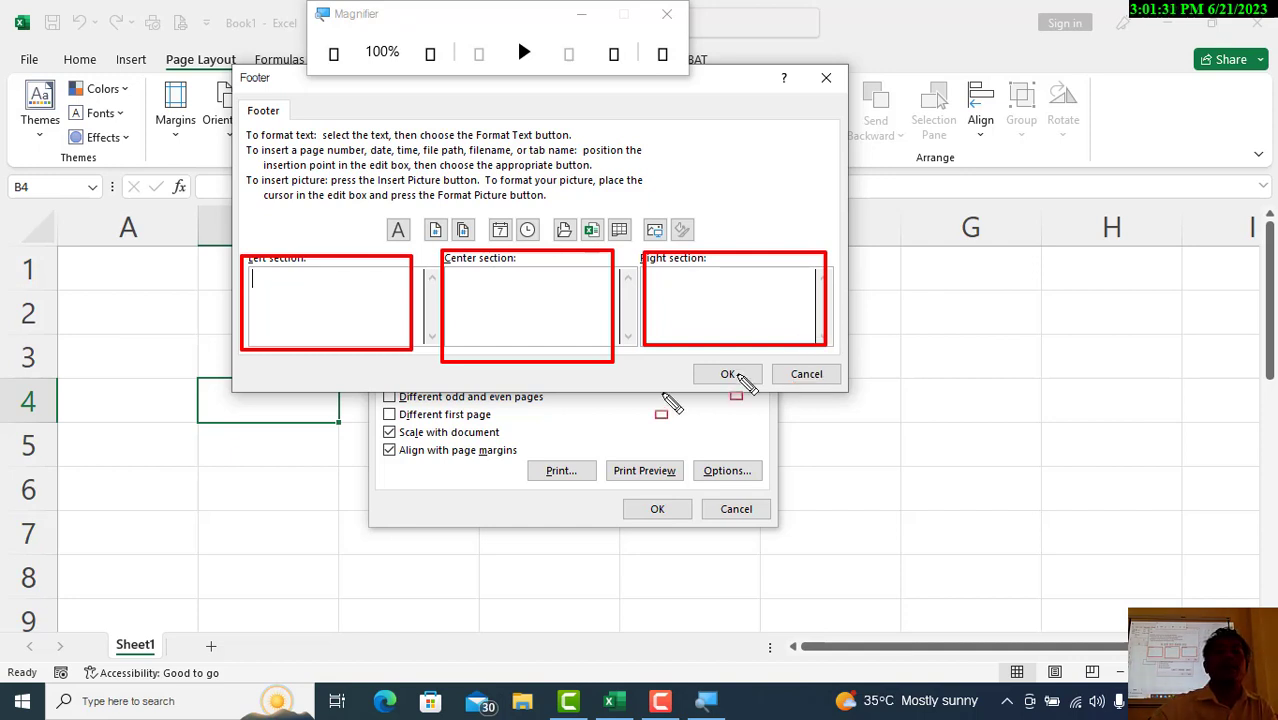
pyautogui.moveTo(385, 209)
pyautogui.mouseDown()
pyautogui.moveTo(520, 250)
pyautogui.moveTo(700, 250)
pyautogui.mouseUp()
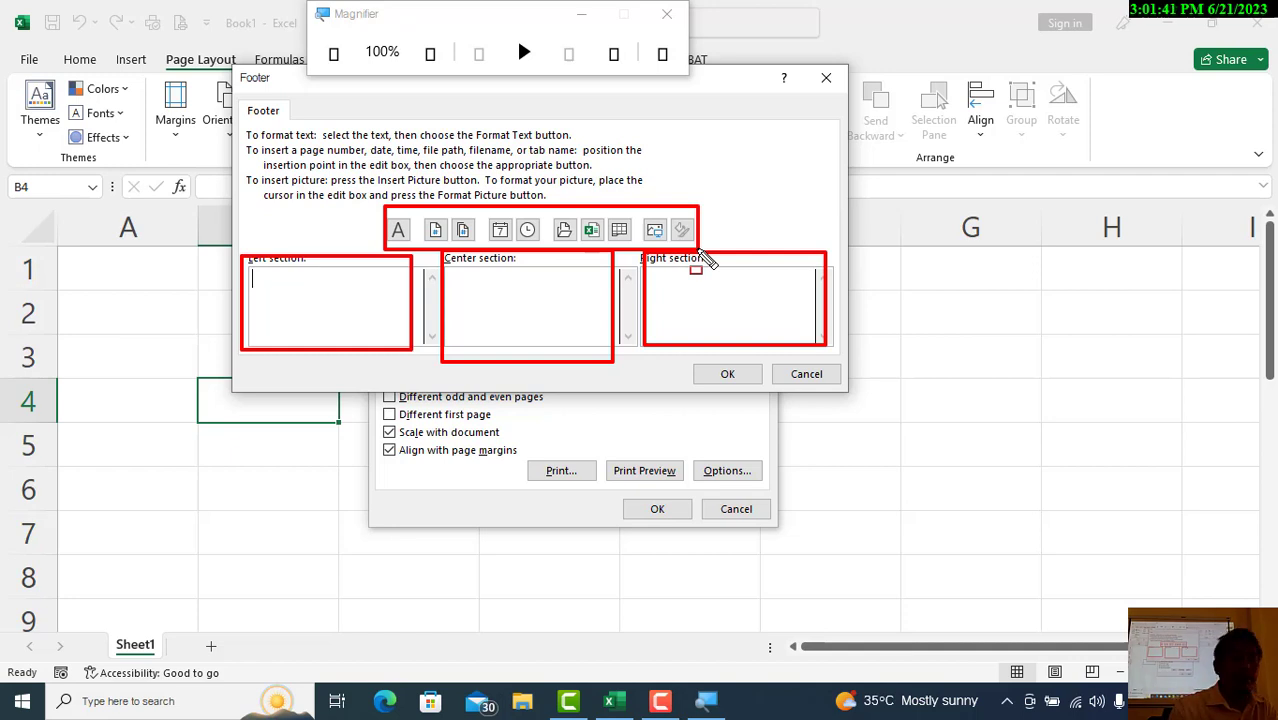
pyautogui.press('Escape')
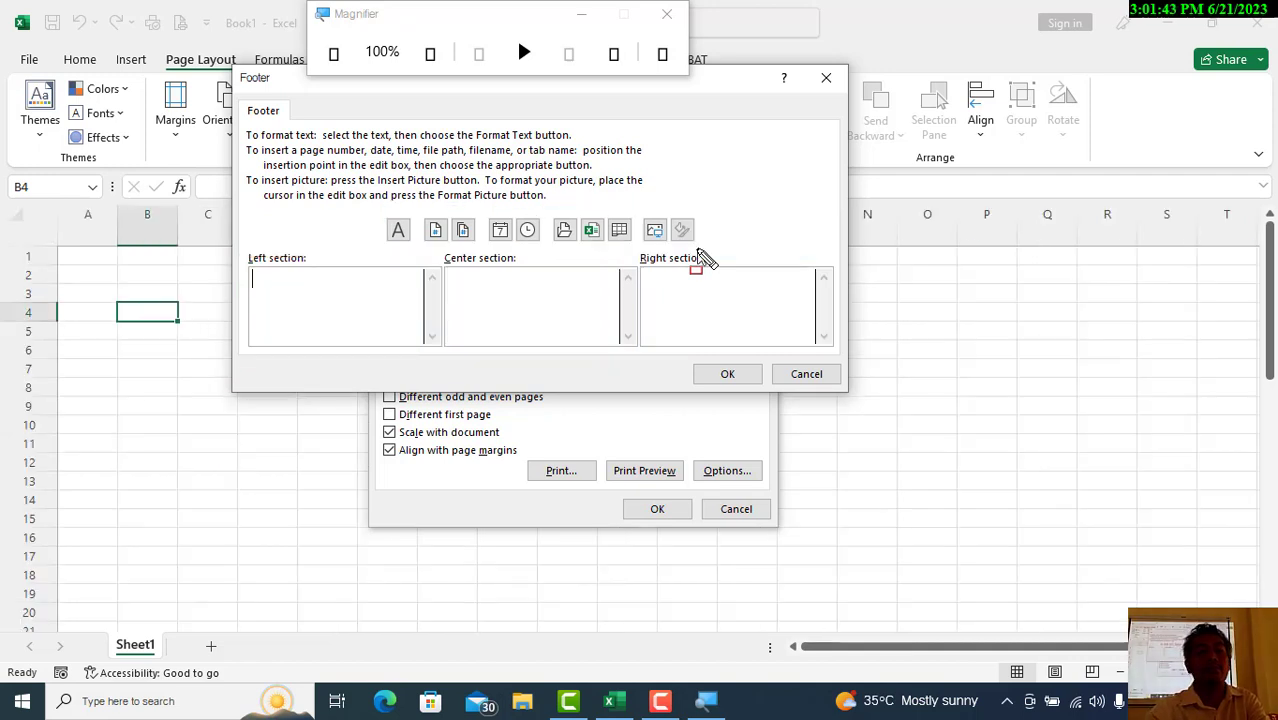
# Enter "បញ្ជីឈ្មោះសិស្ស" in the left section of the custom footer.
pyautogui.click(494, 274)
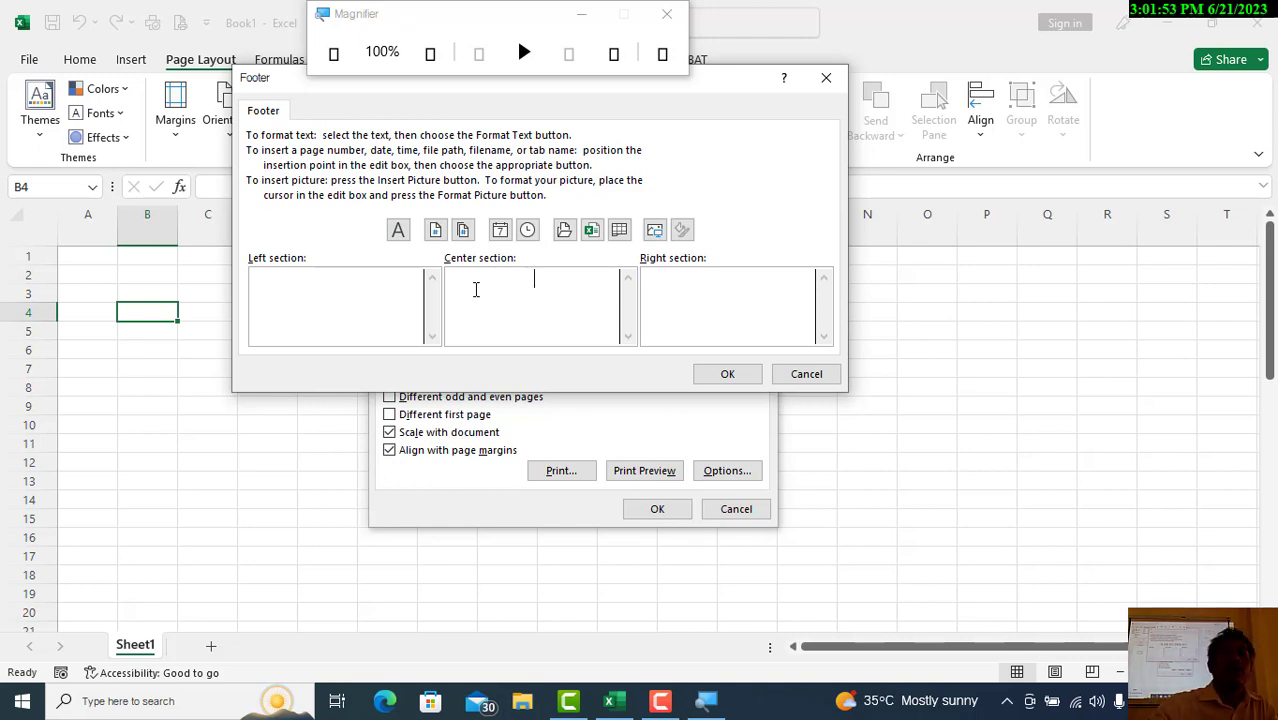
pyautogui.click(364, 296)
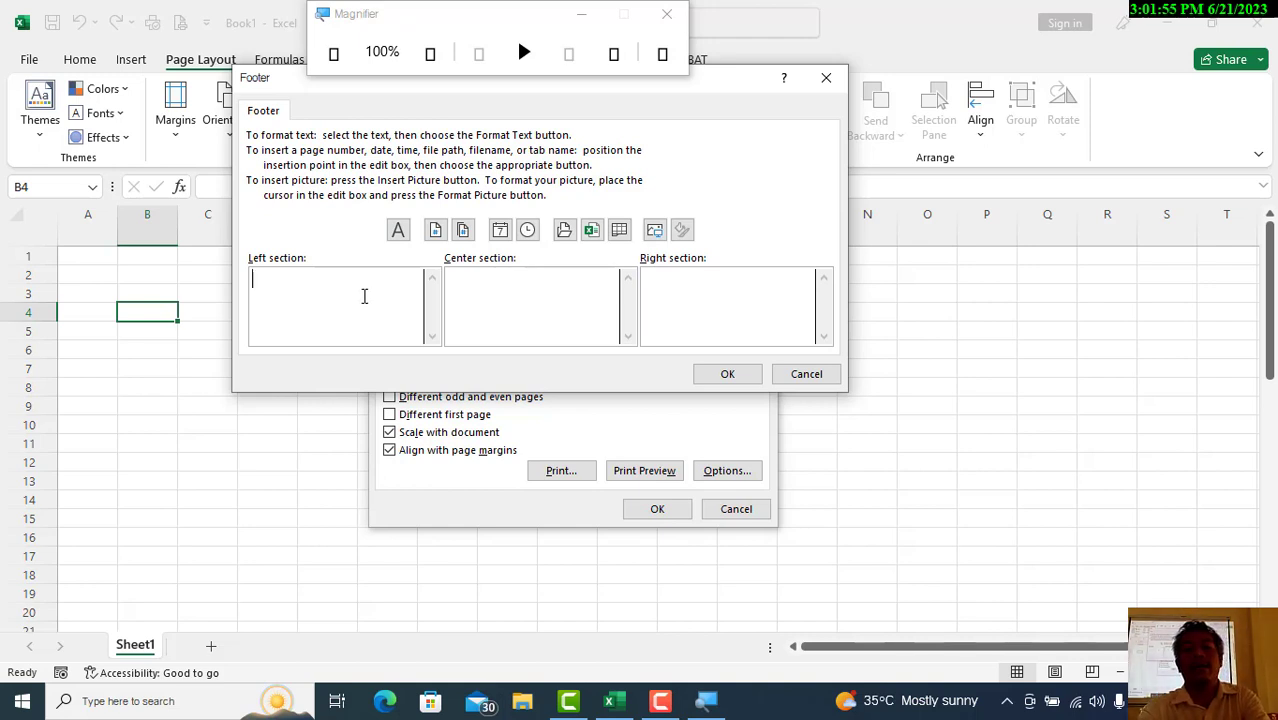
pyautogui.write('লার')
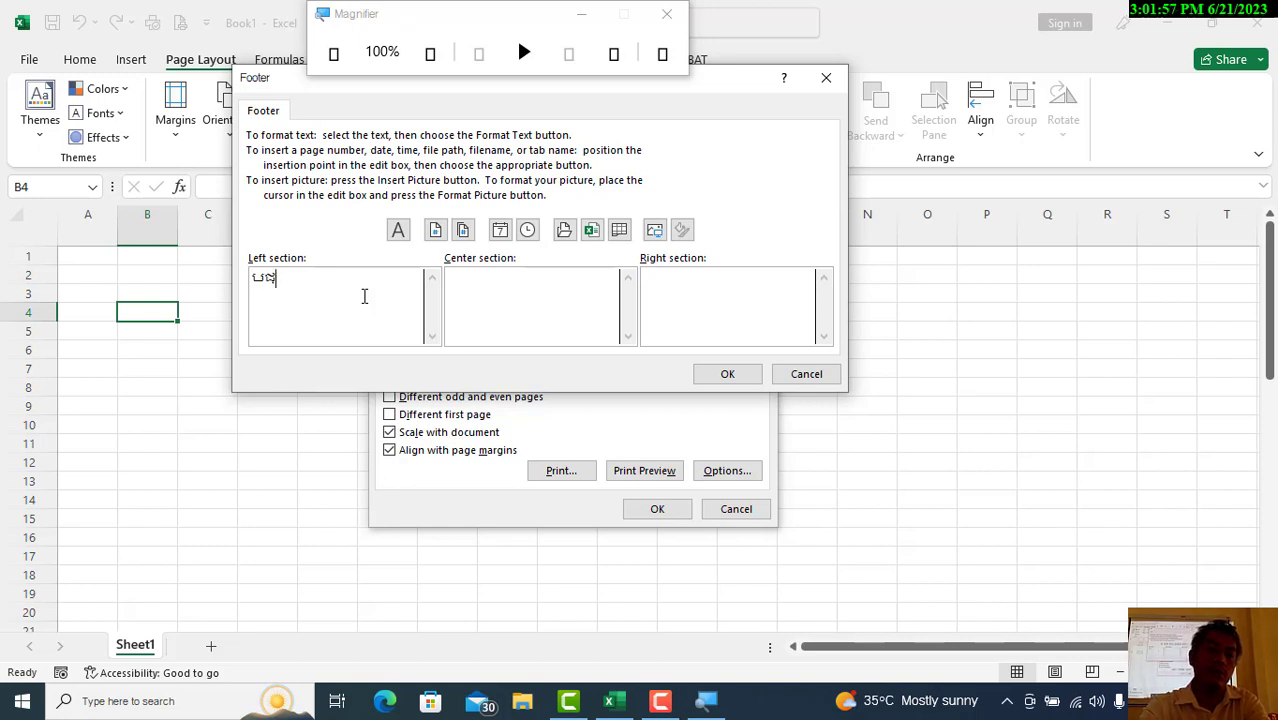
pyautogui.press('BackSpace')
pyautogui.press('BackSpace')
pyautogui.press('BackSpace')
pyautogui.write('បញ្ជីឈ្ម')
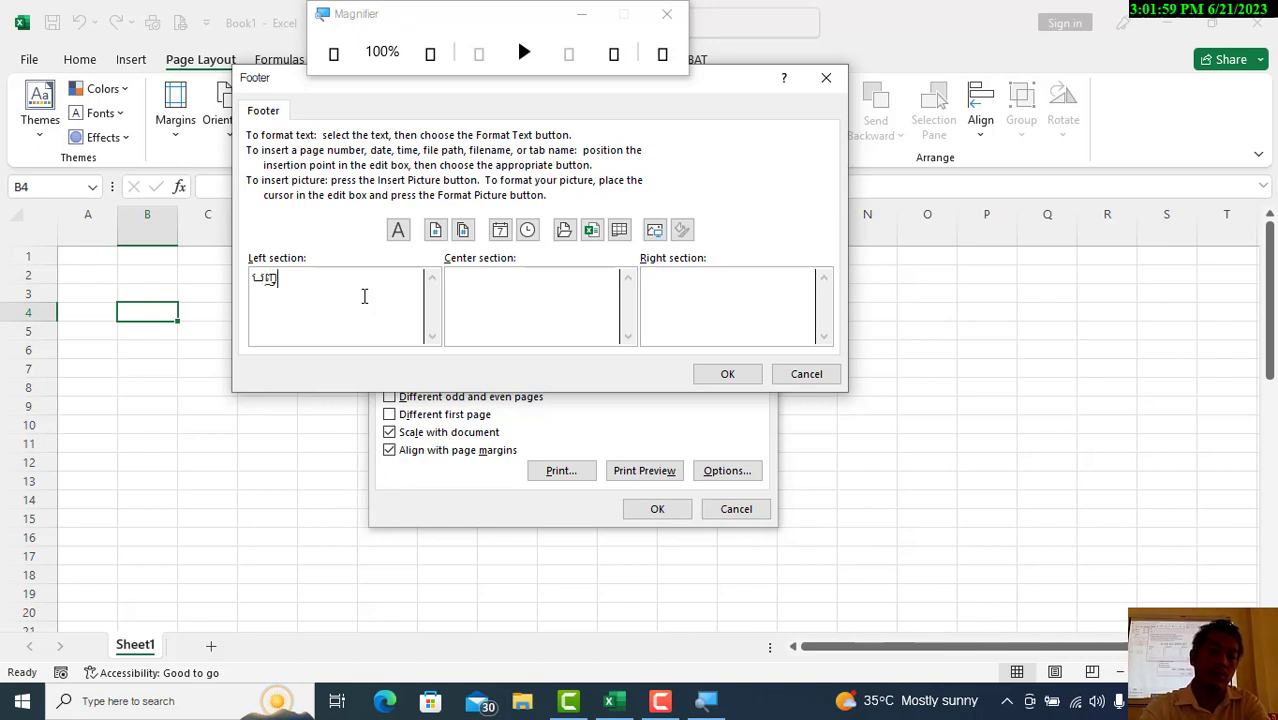
pyautogui.write('ោះសិស្ស')
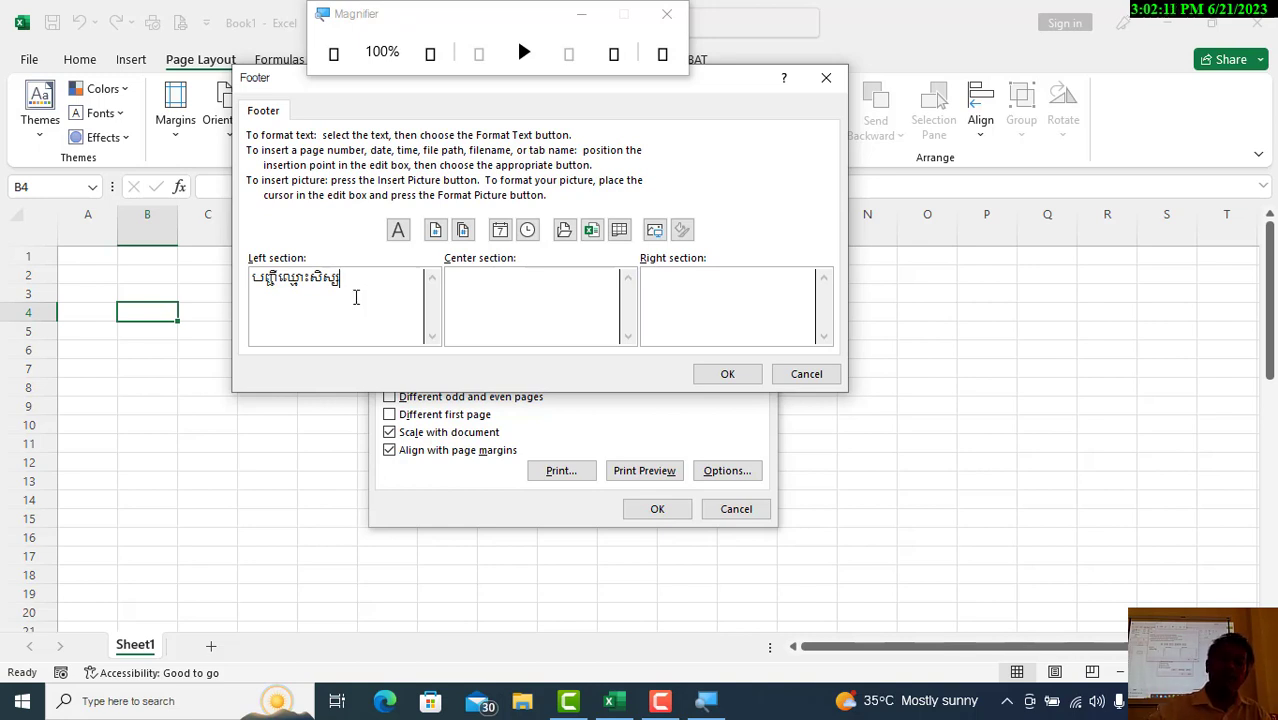
# Close the Magnifier, then accept the custom footer and apply the page setup.
pyautogui.doubleClick(277, 283)
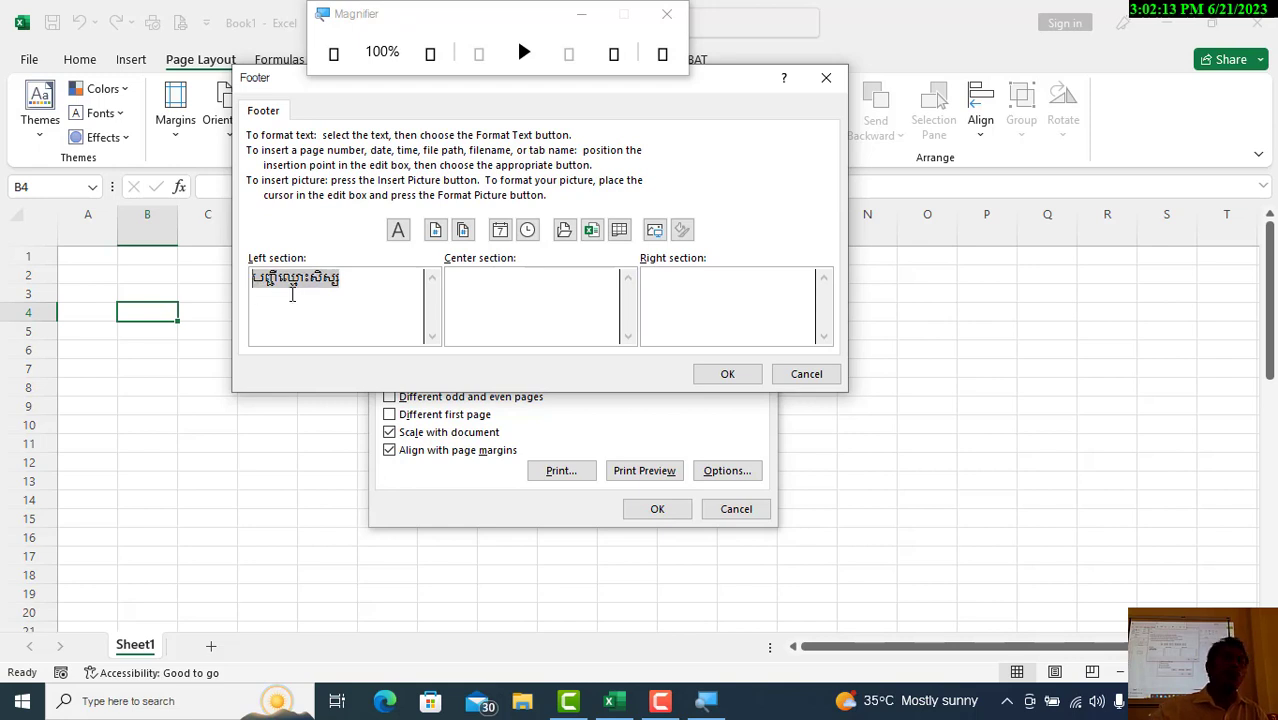
pyautogui.click(666, 13)
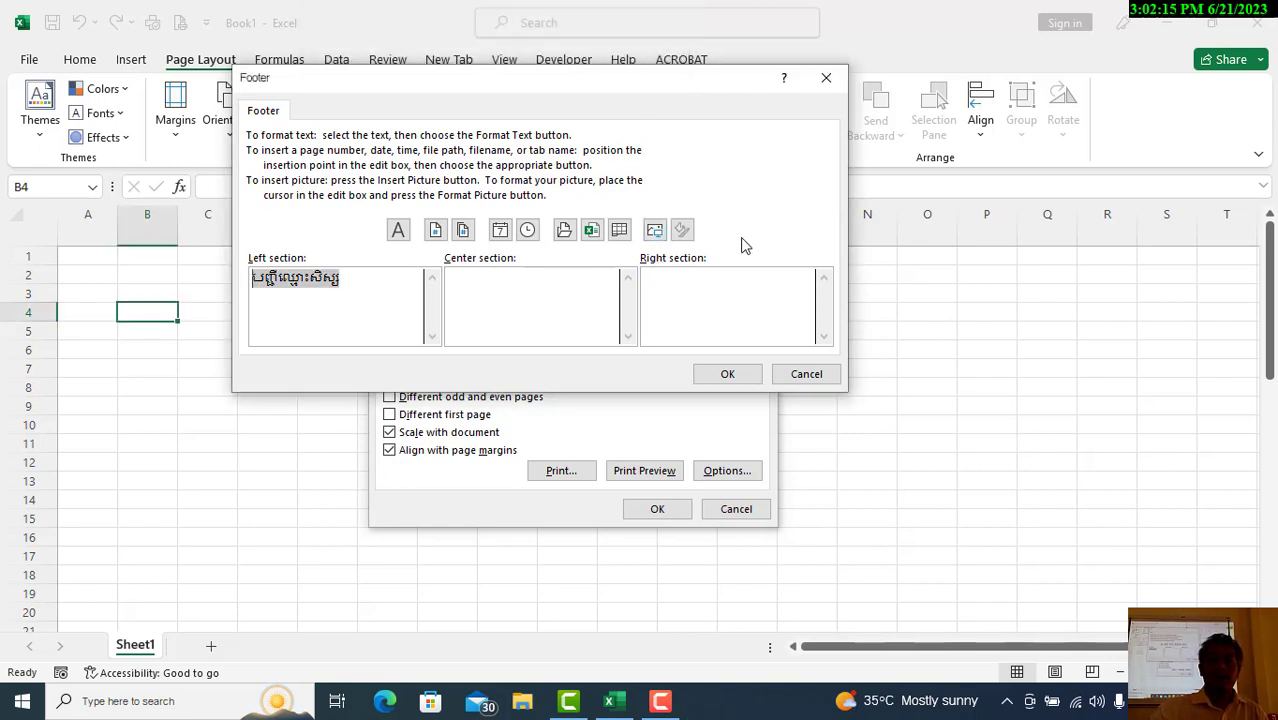
pyautogui.click(727, 373)
pyautogui.click(657, 509)
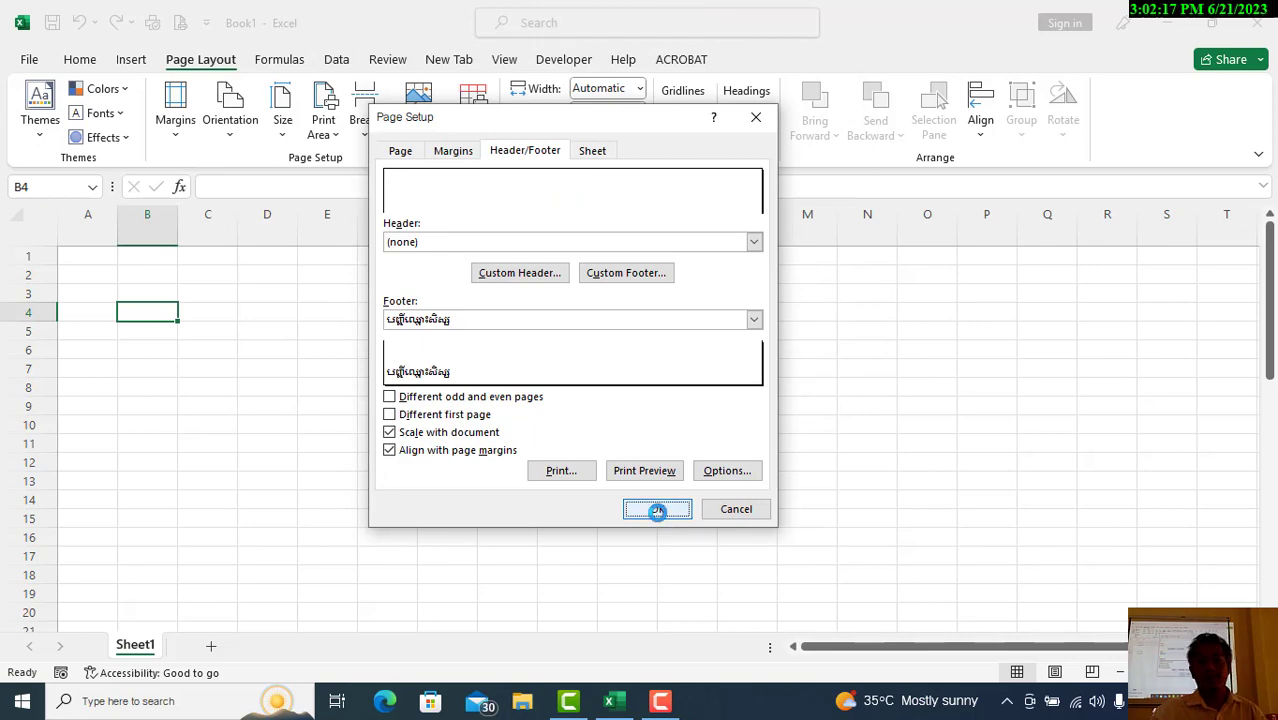
# Check the print preview of the empty sheet and return to the worksheet.
pyautogui.scroll(8, 656, 503)
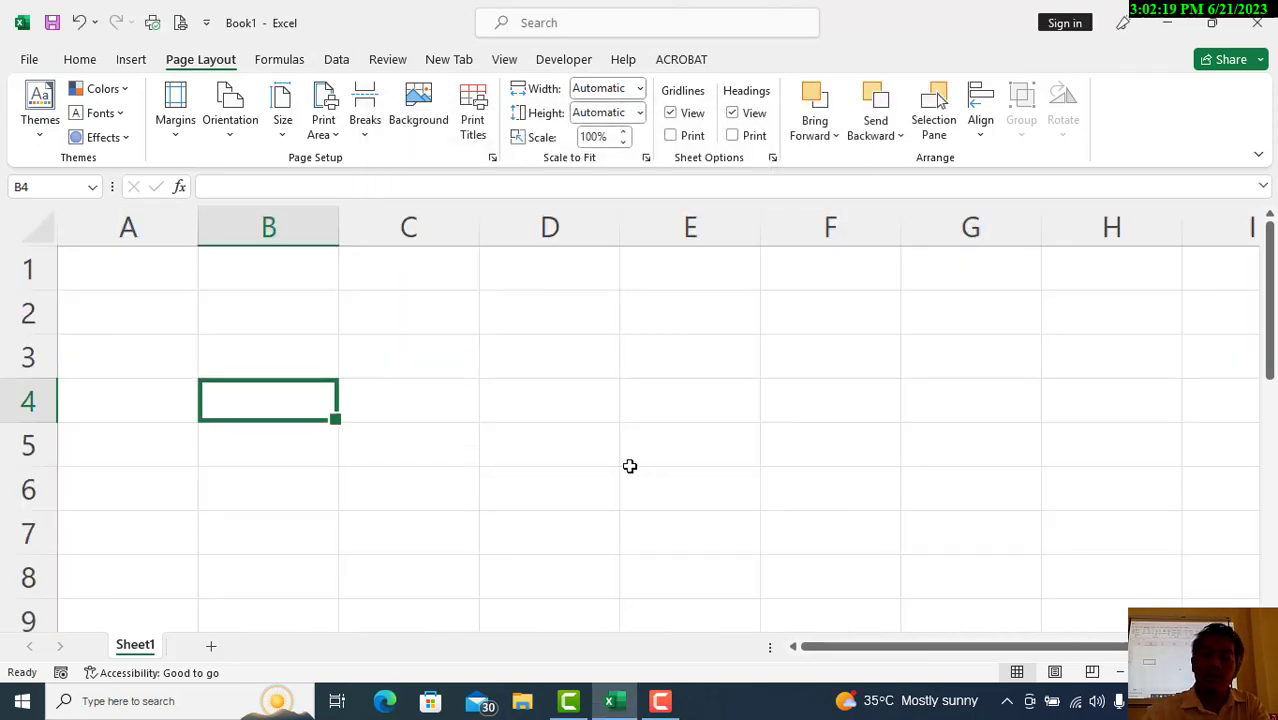
pyautogui.hotkey('ctrl', '1')
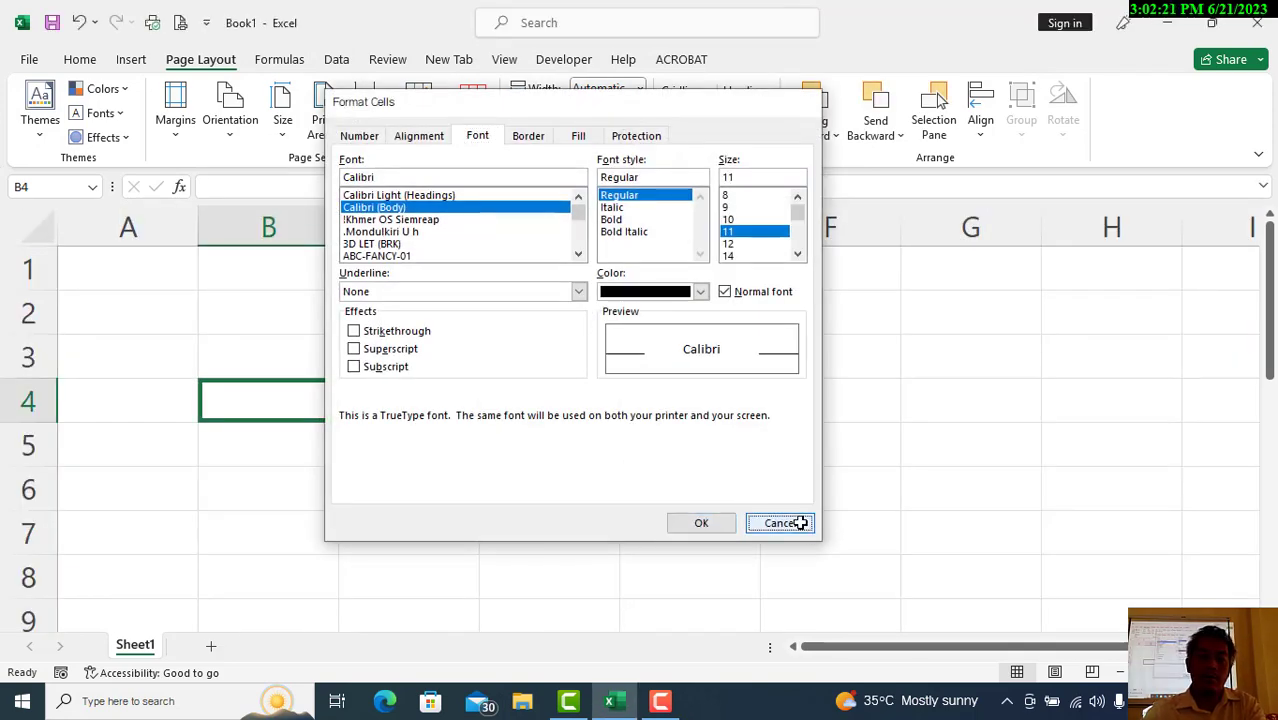
pyautogui.click(800, 522)
pyautogui.hotkey('ctrl', 'p')
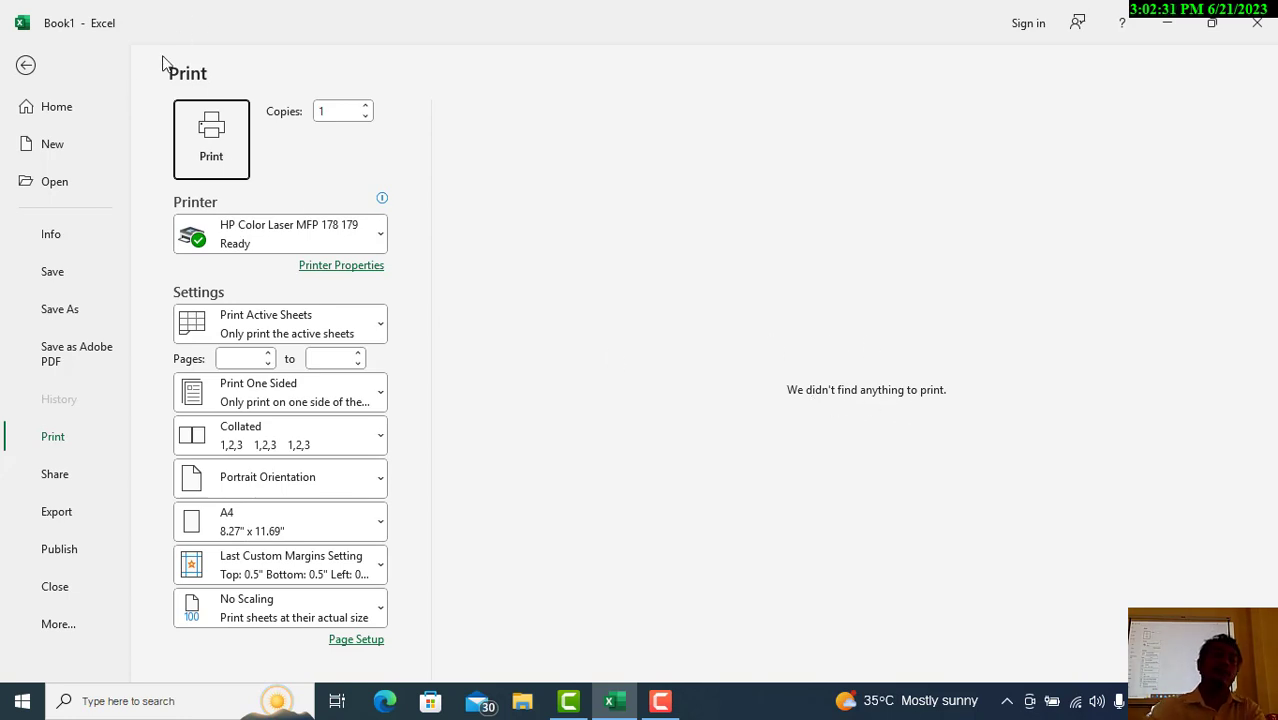
pyautogui.click(27, 67)
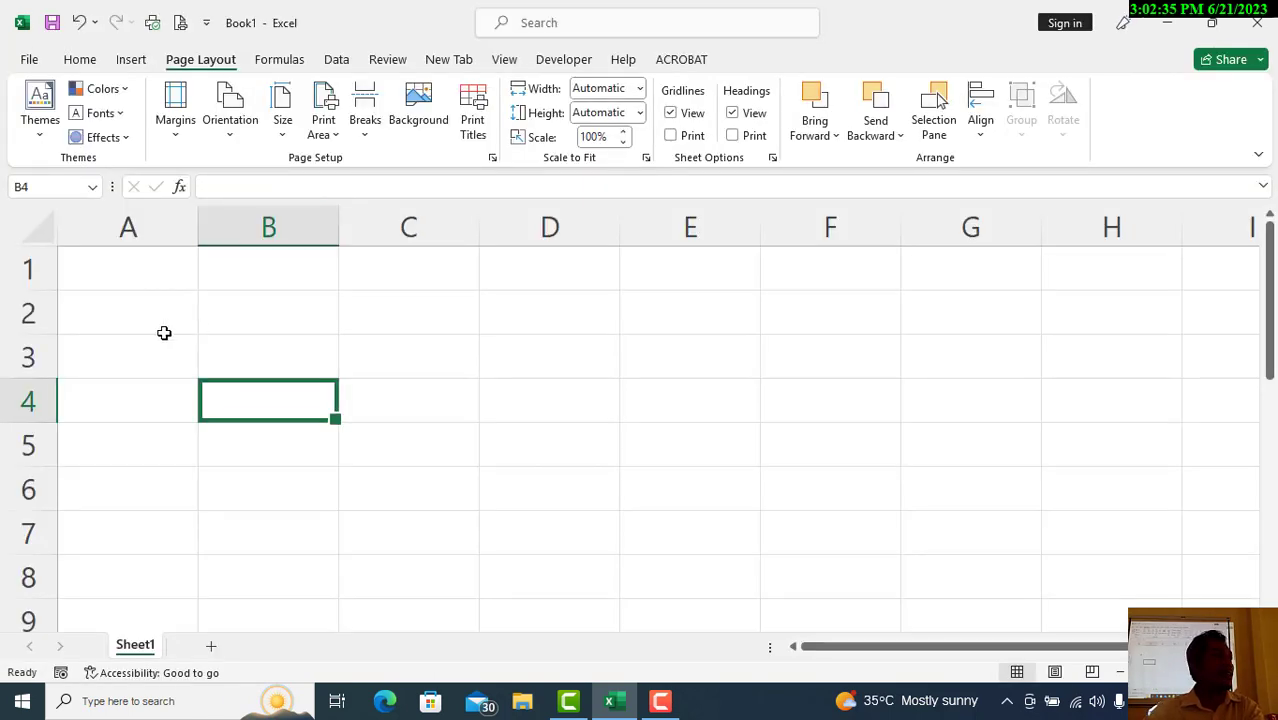
# Enter the Khmer letter "ក" in cell A1.
pyautogui.click(164, 288)
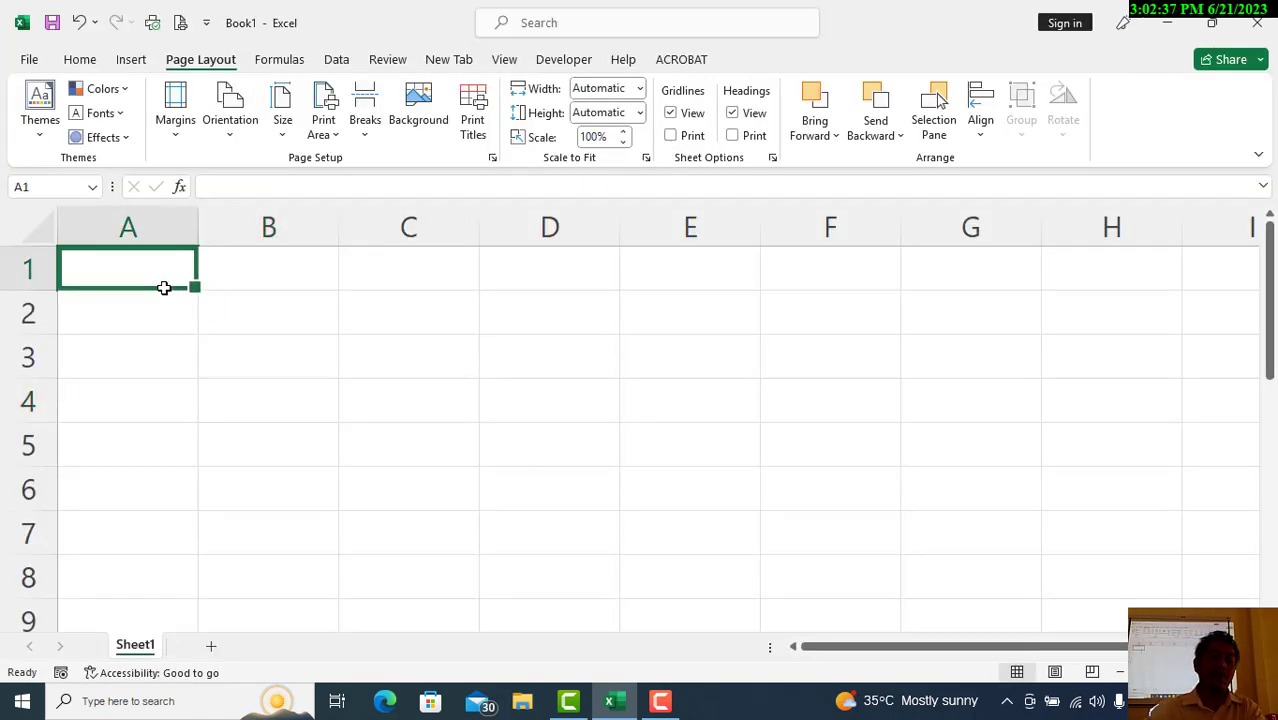
pyautogui.write('ñ')
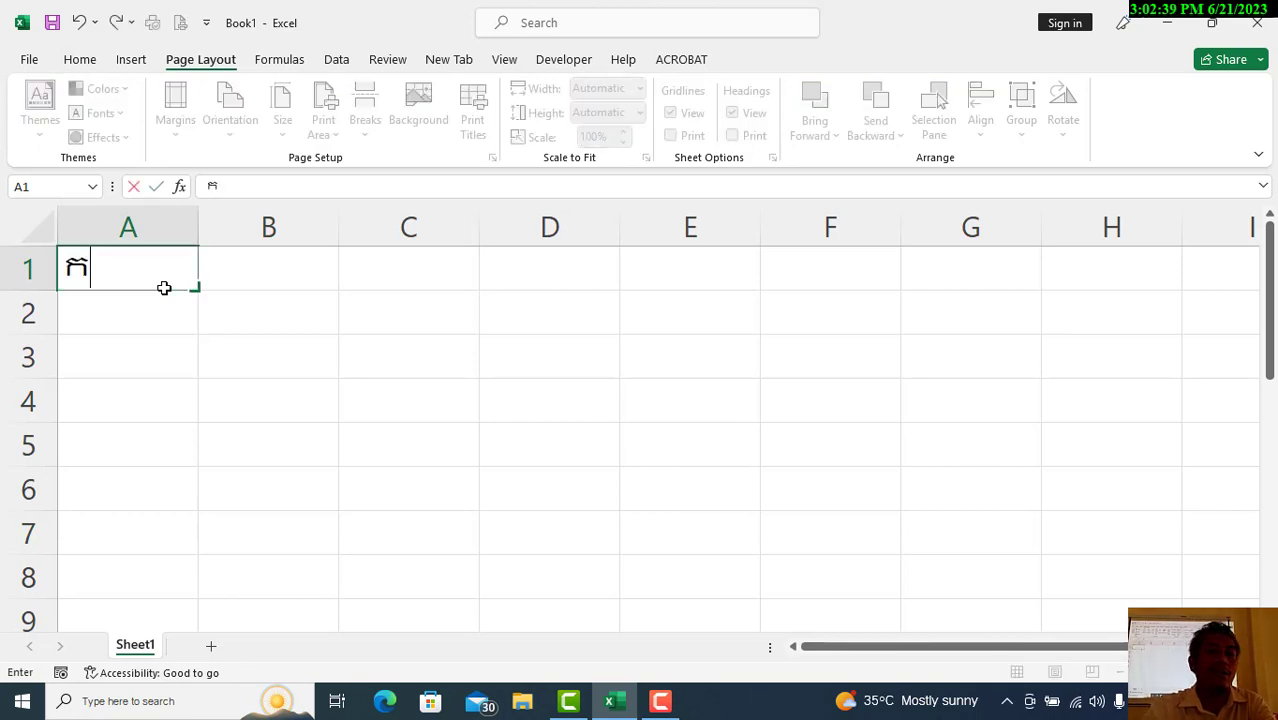
pyautogui.press('Return')
pyautogui.click(160, 264)
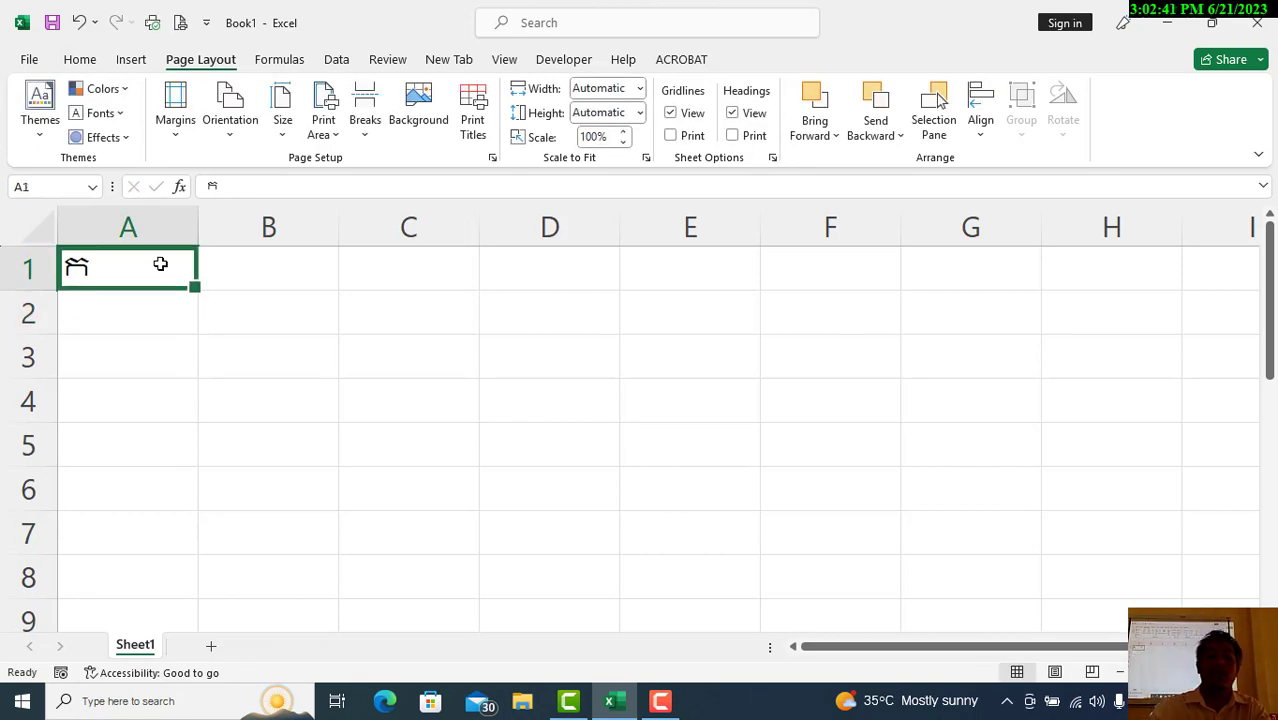
# Inspect the footer at the bottom of the page in an enlarged print preview, then return to the worksheet.
pyautogui.hotkey('ctrl', 'p')
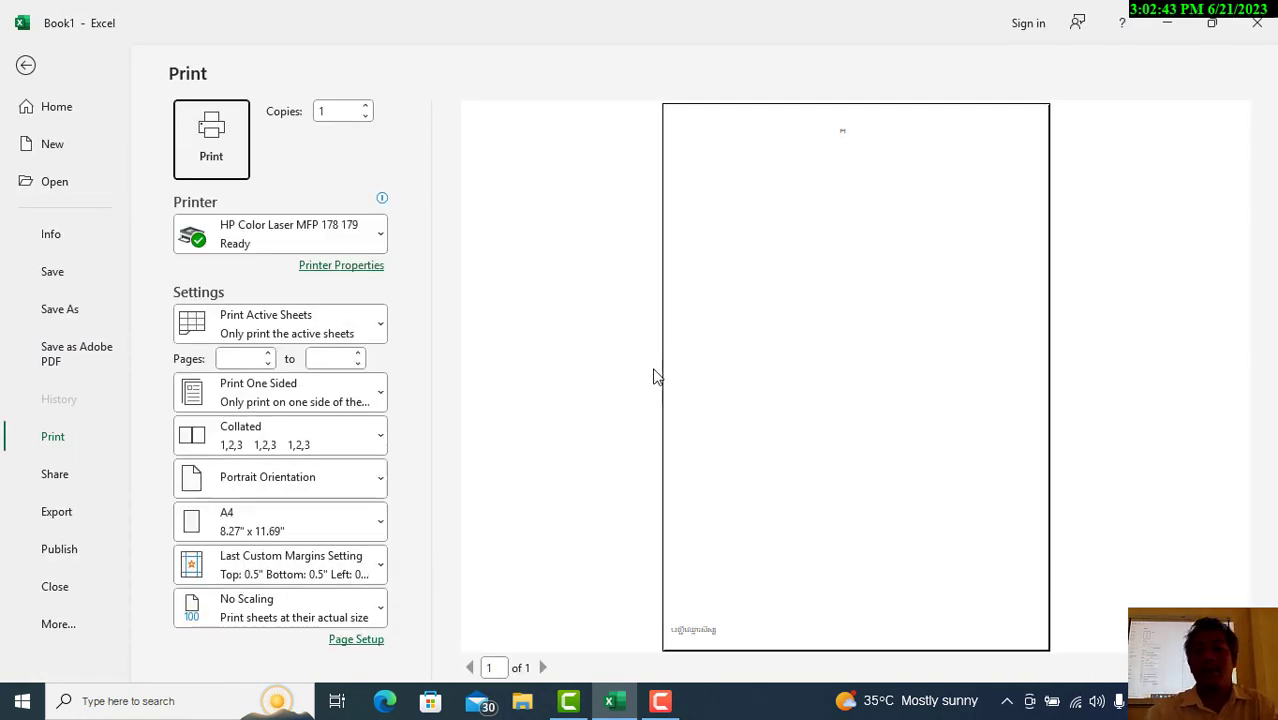
pyautogui.click(689, 366)
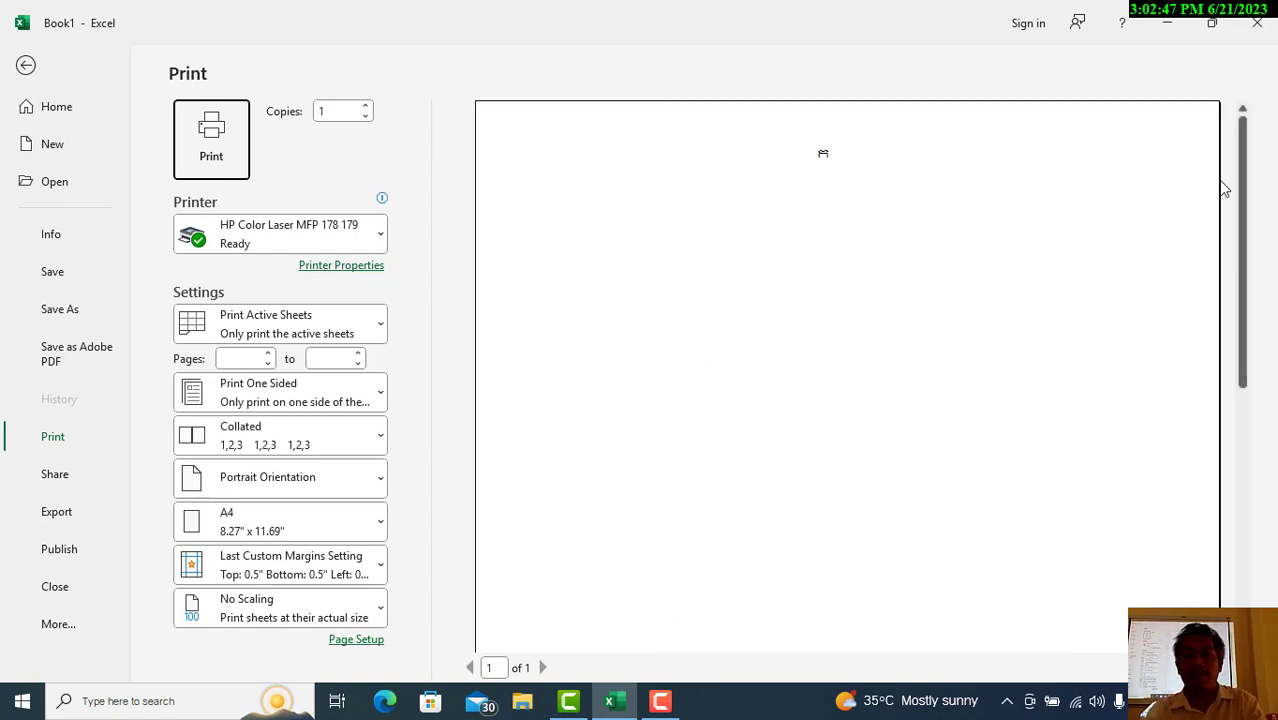
pyautogui.moveTo(1247, 185); pyautogui.dragTo(1080, 518)
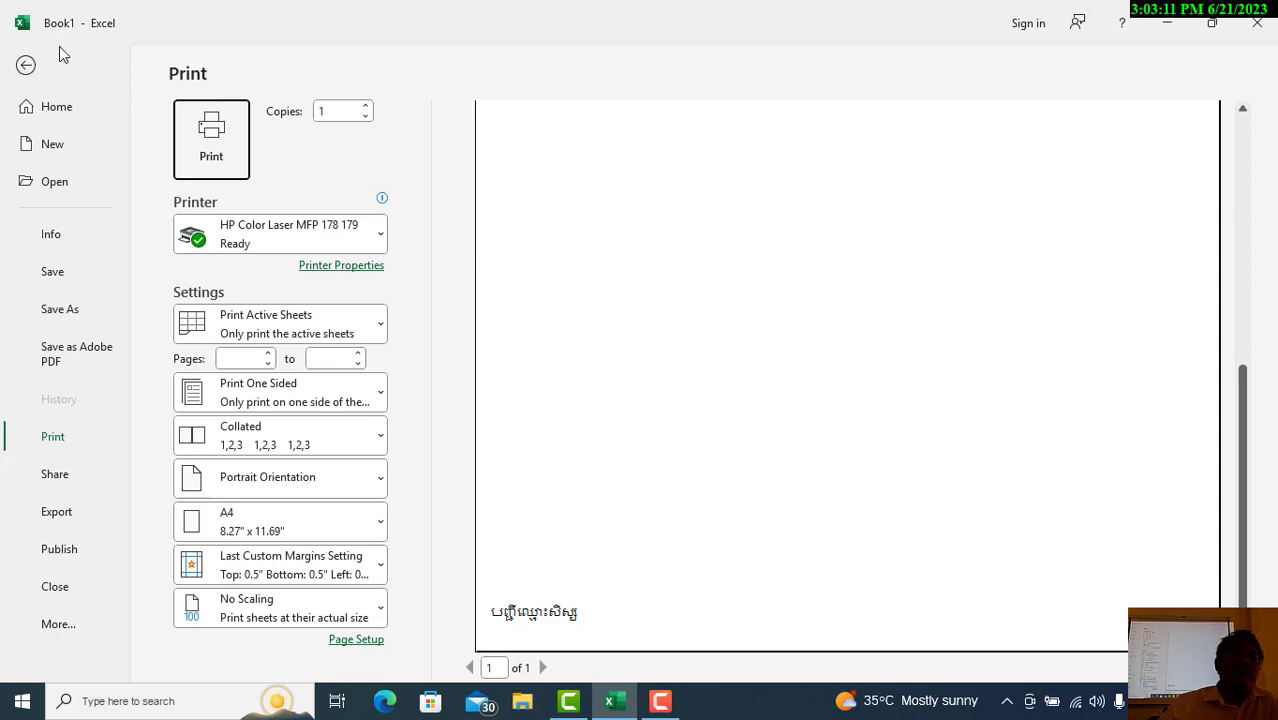
pyautogui.click(29, 67)
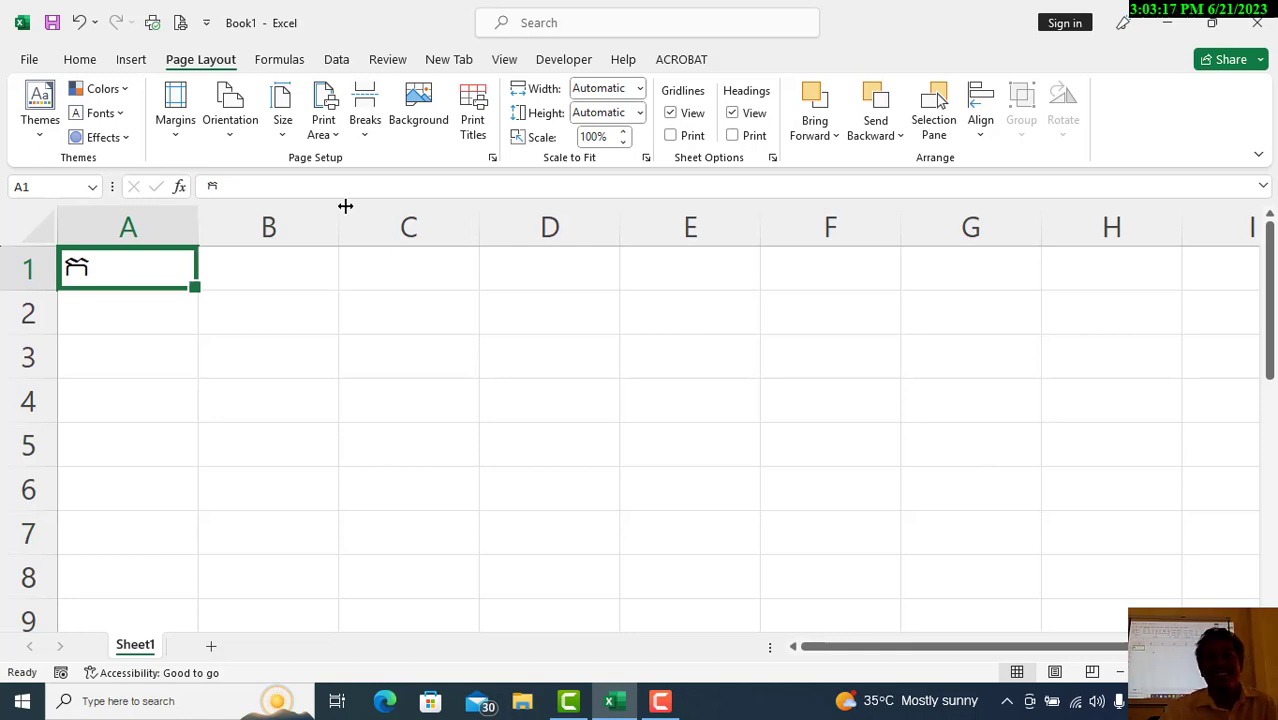
# Reopen the custom footer, select the Khmer text in its left section and open its font formatting.
pyautogui.click(492, 158)
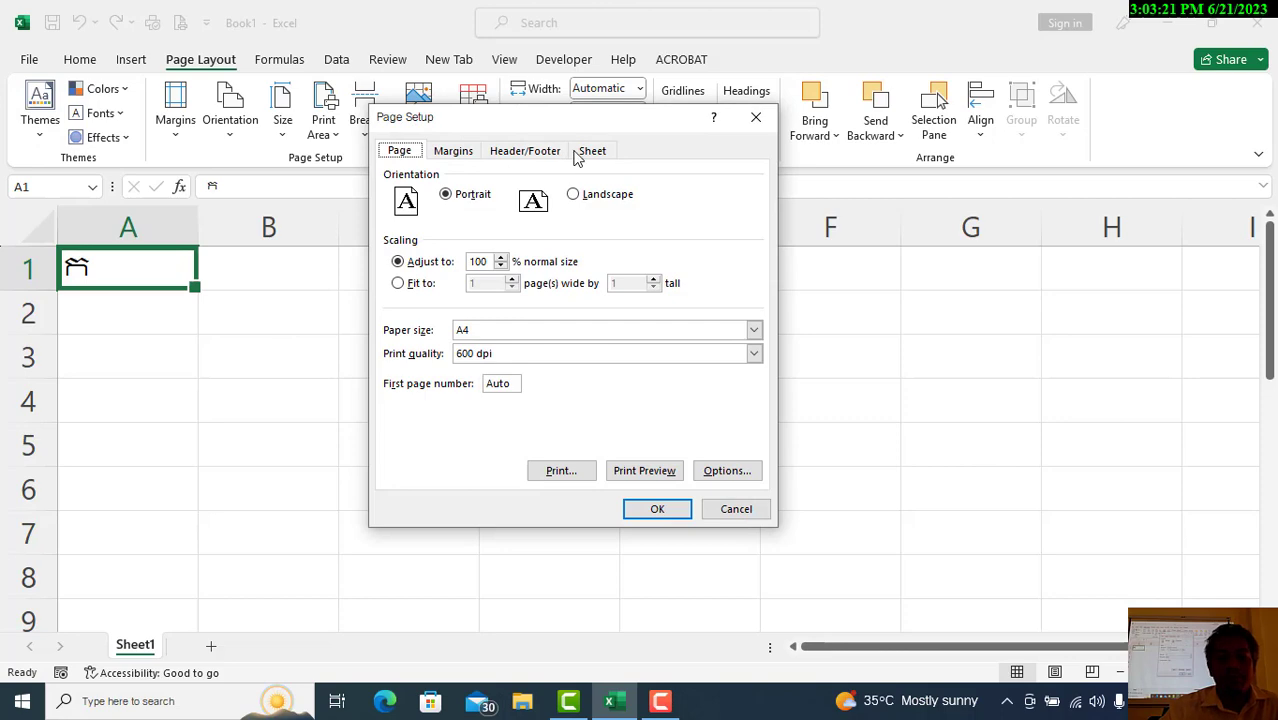
pyautogui.click(590, 151)
pyautogui.click(525, 155)
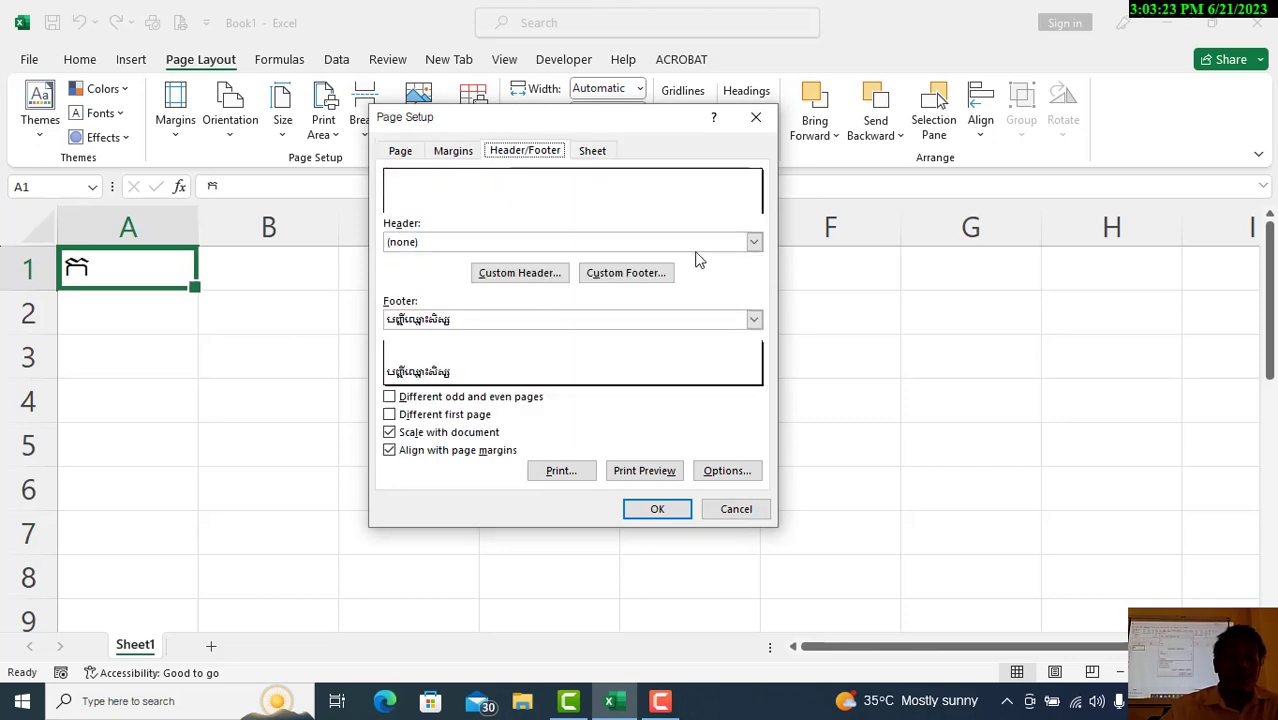
pyautogui.click(622, 272)
pyautogui.click(376, 365)
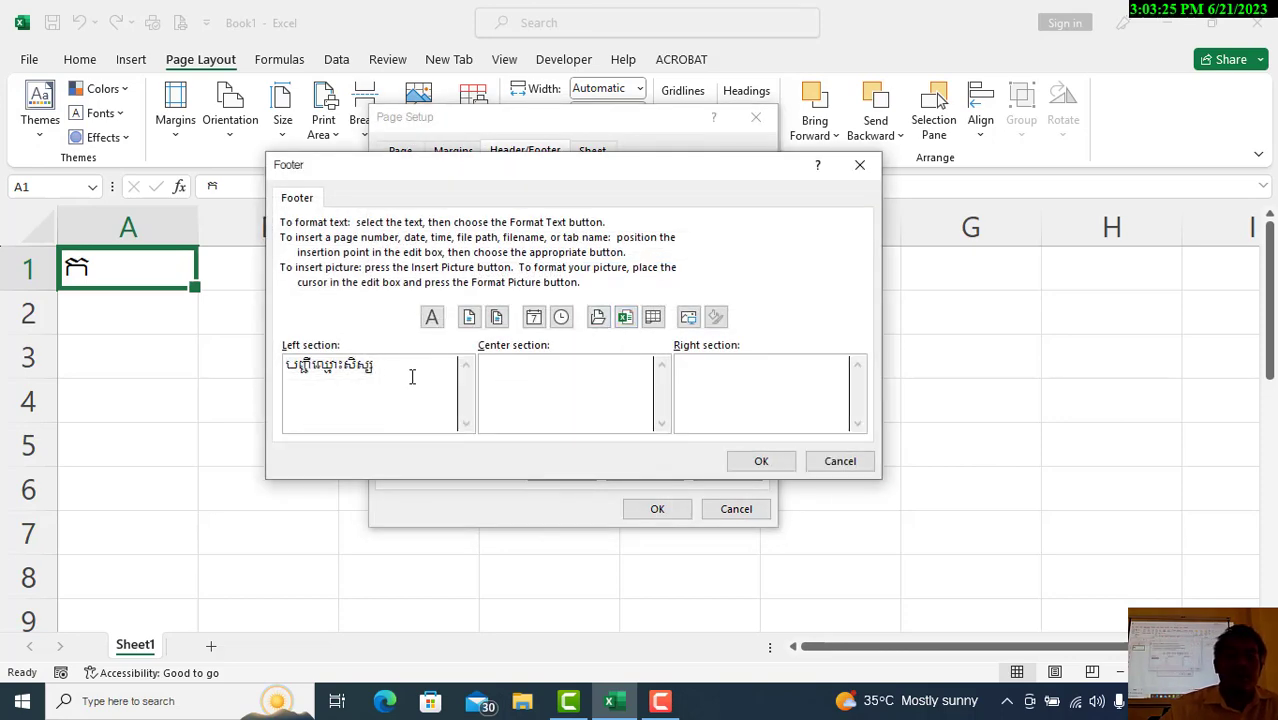
pyautogui.moveTo(373, 365); pyautogui.dragTo(348, 371)
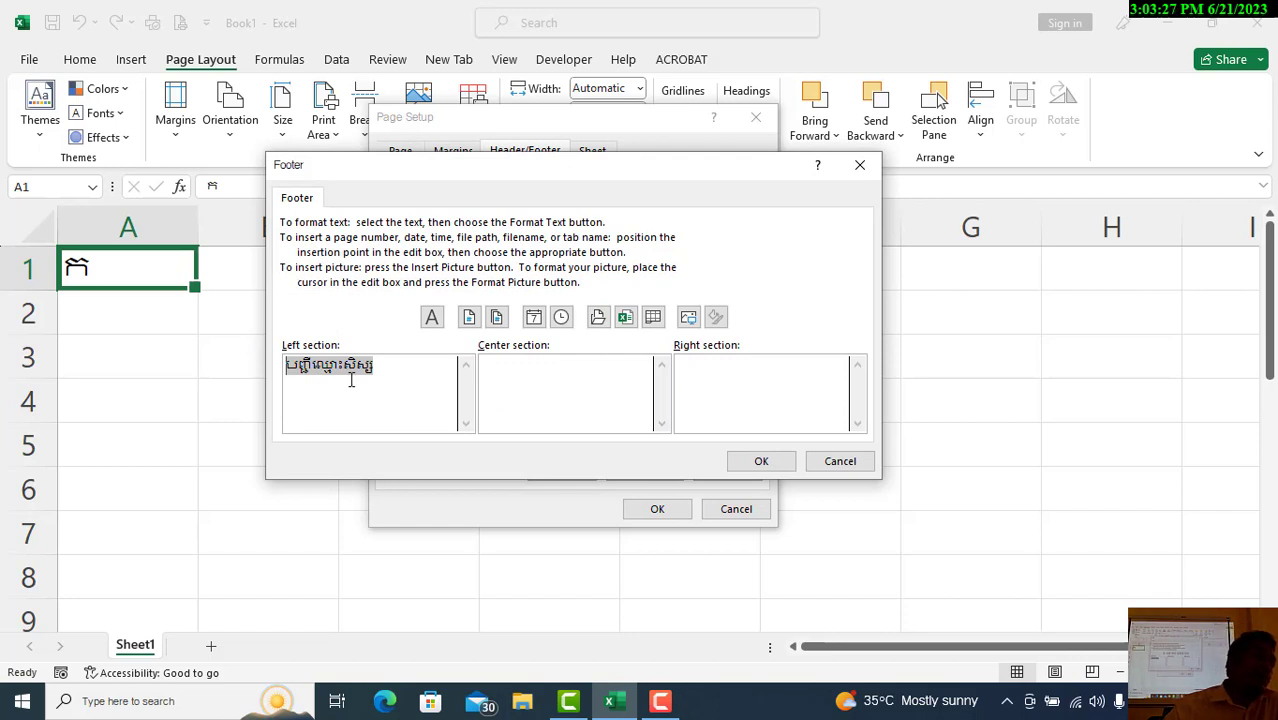
pyautogui.click(438, 326)
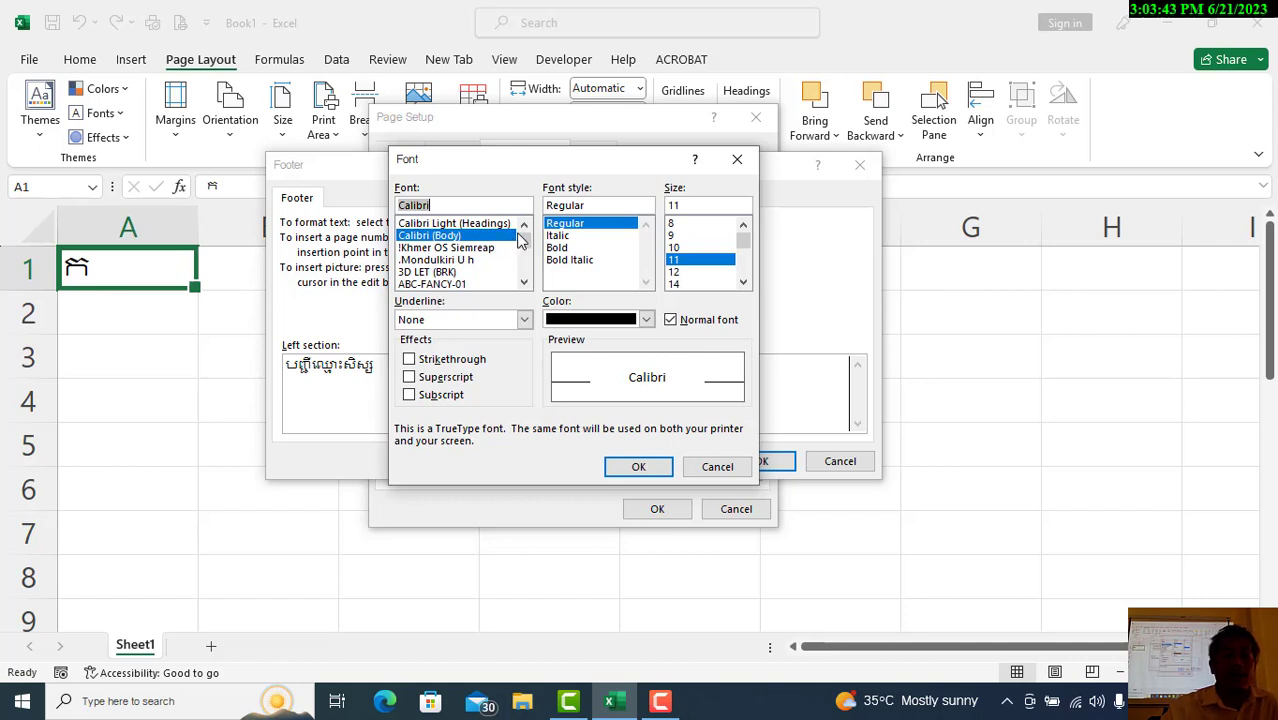
# Choose the Khmer OS Siemreap font for the selected footer text.
pyautogui.moveTo(519, 240); pyautogui.dragTo(523, 247)
pyautogui.scroll(-15, 491, 273)
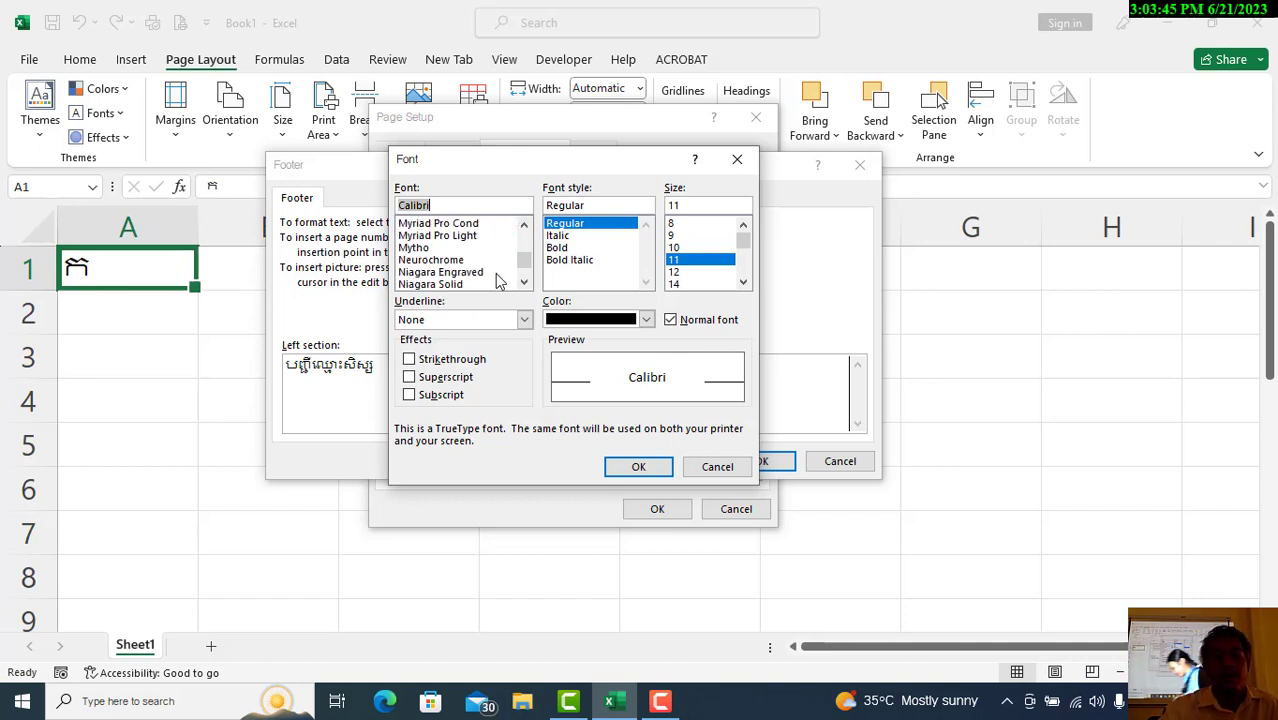
pyautogui.scroll(-20, 468, 273)
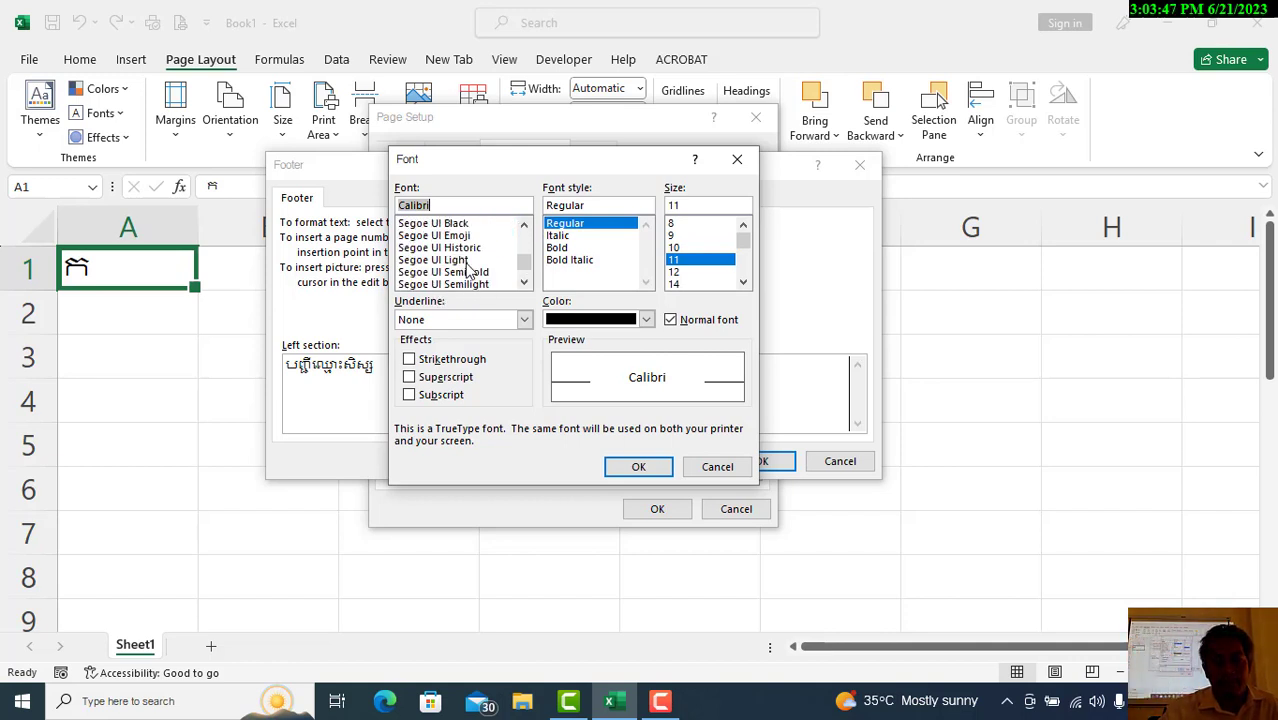
pyautogui.scroll(-15, 465, 265)
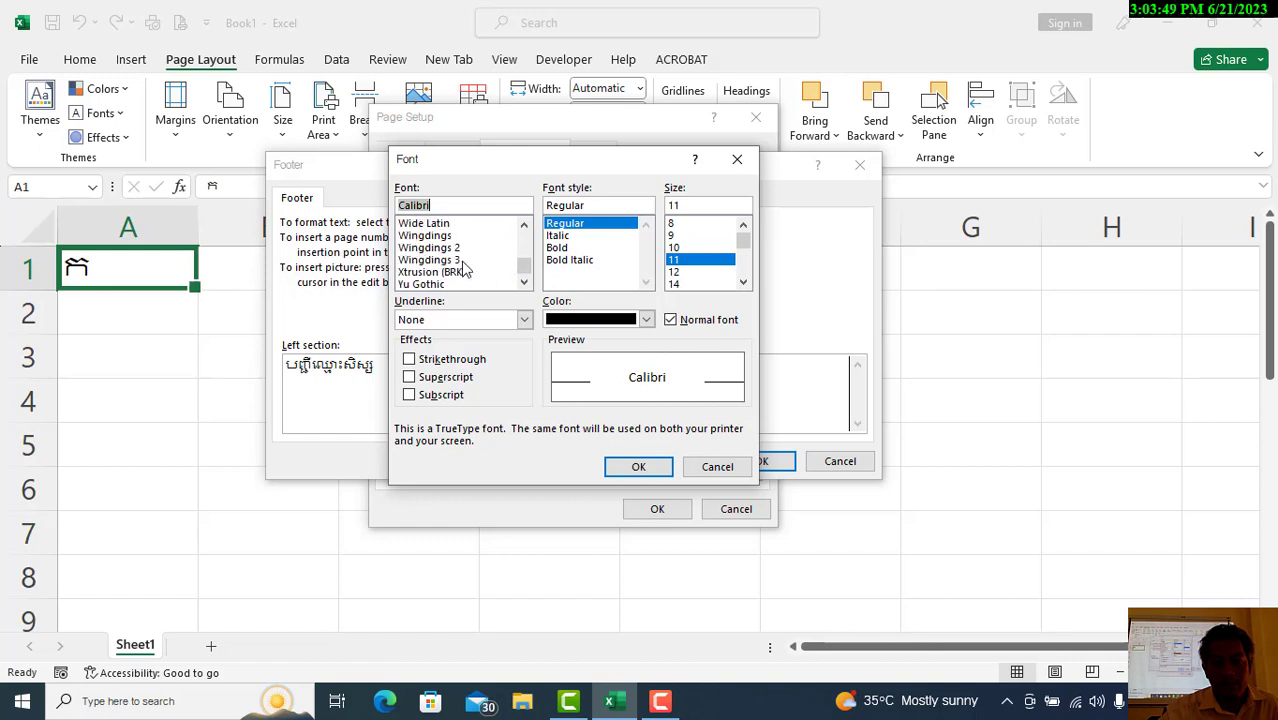
pyautogui.scroll(20, 462, 254)
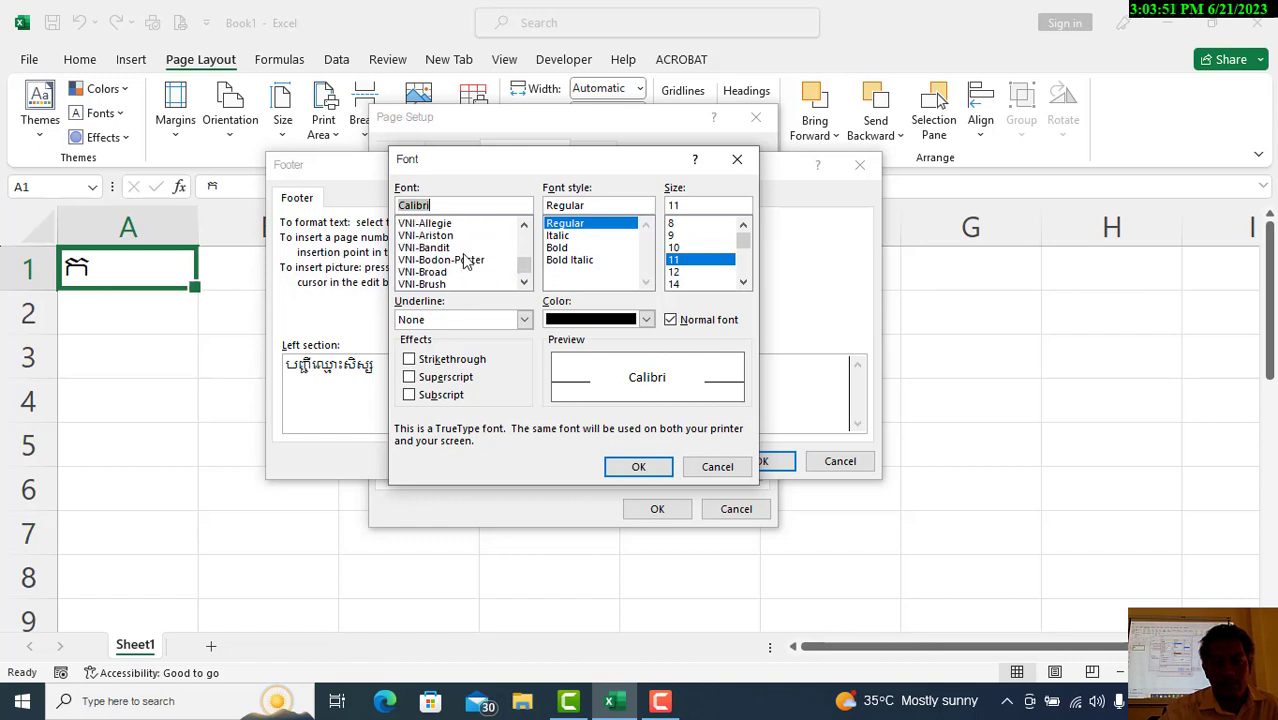
pyautogui.scroll(20, 467, 258)
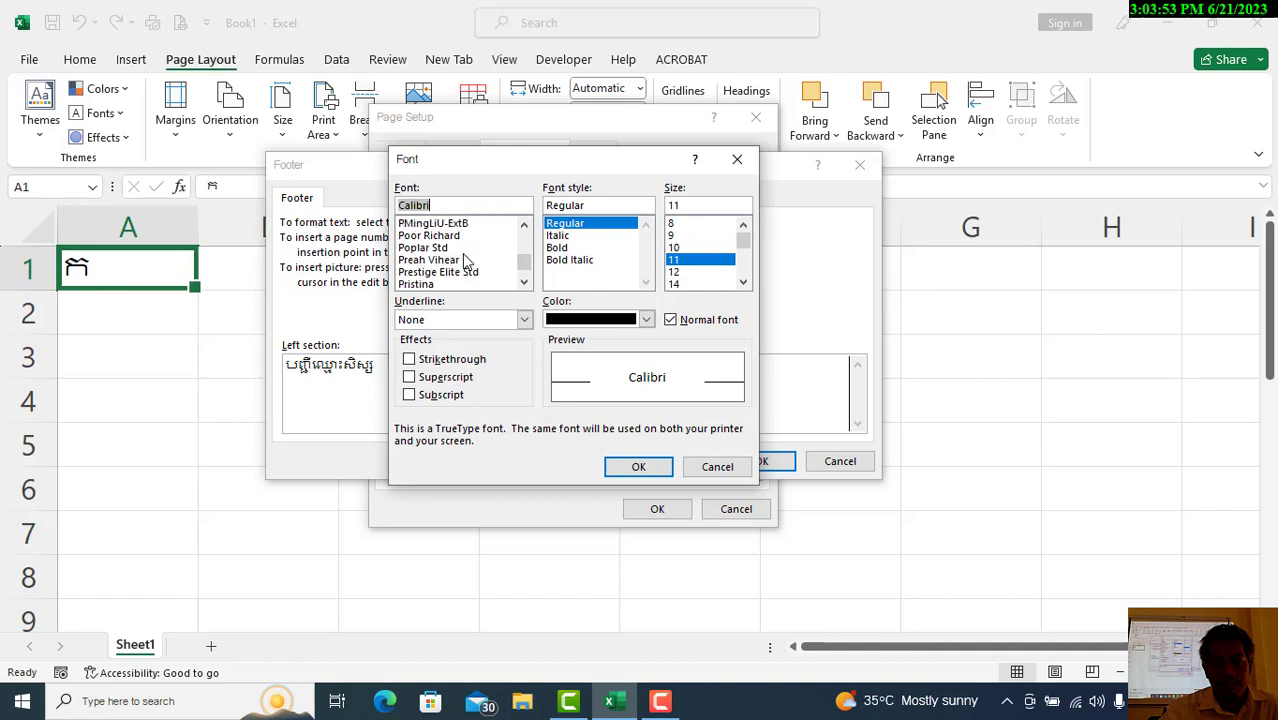
pyautogui.scroll(20, 465, 256)
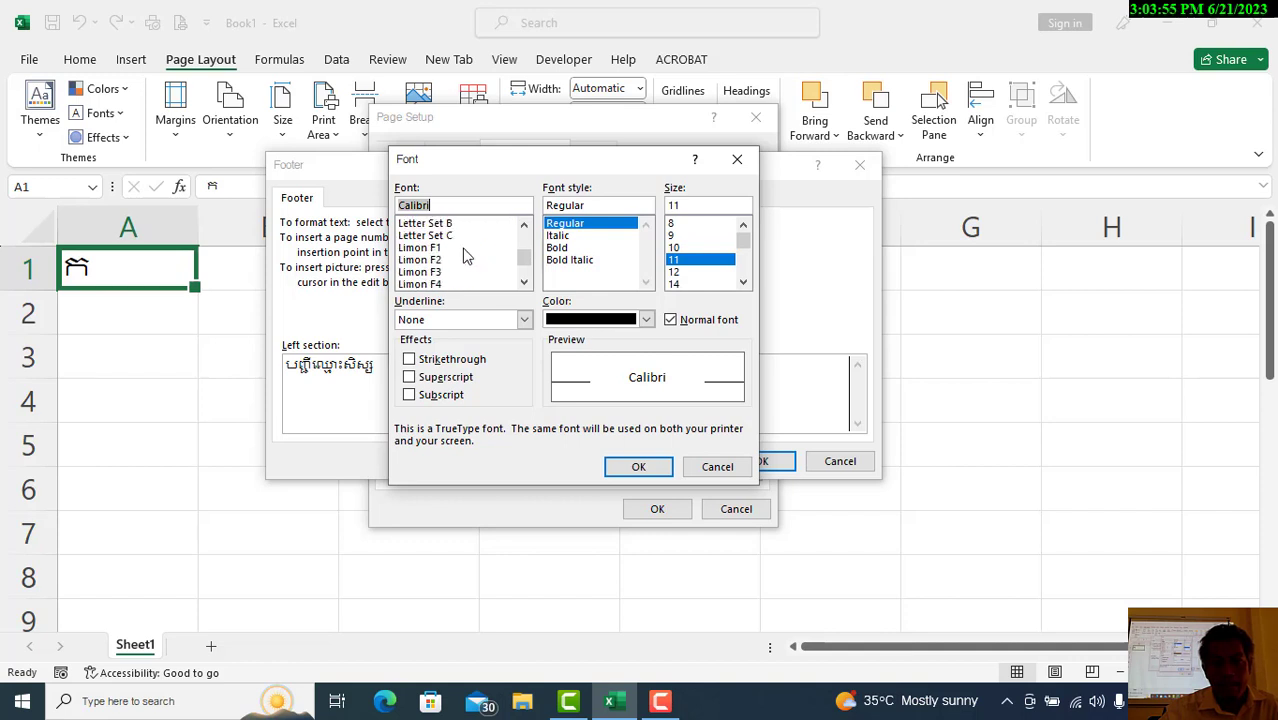
pyautogui.scroll(4, 463, 250)
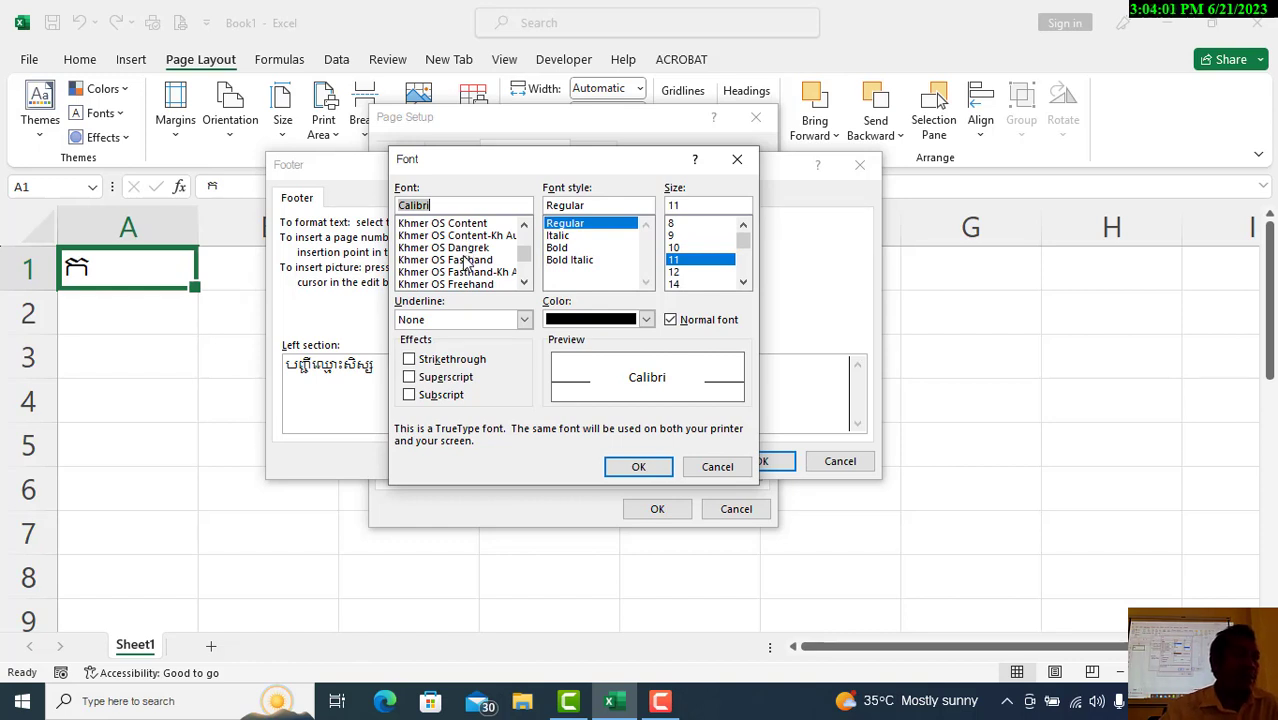
pyautogui.scroll(-4, 463, 260)
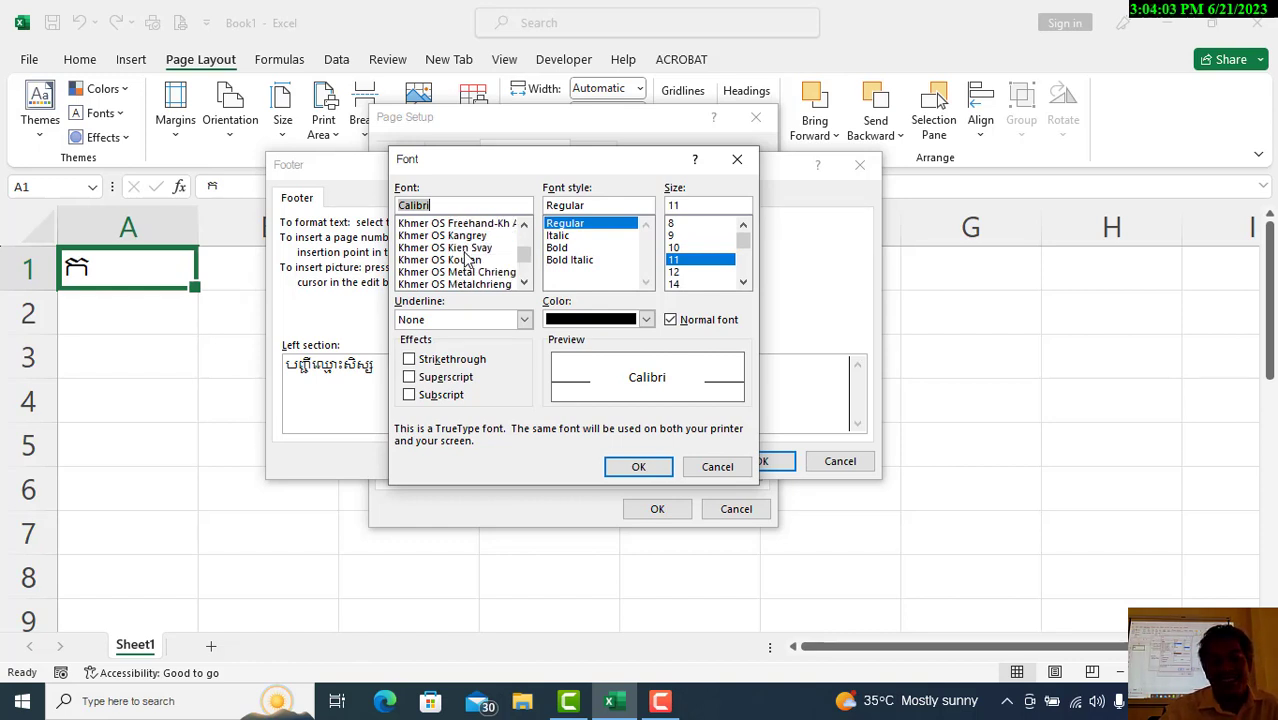
pyautogui.click(470, 284)
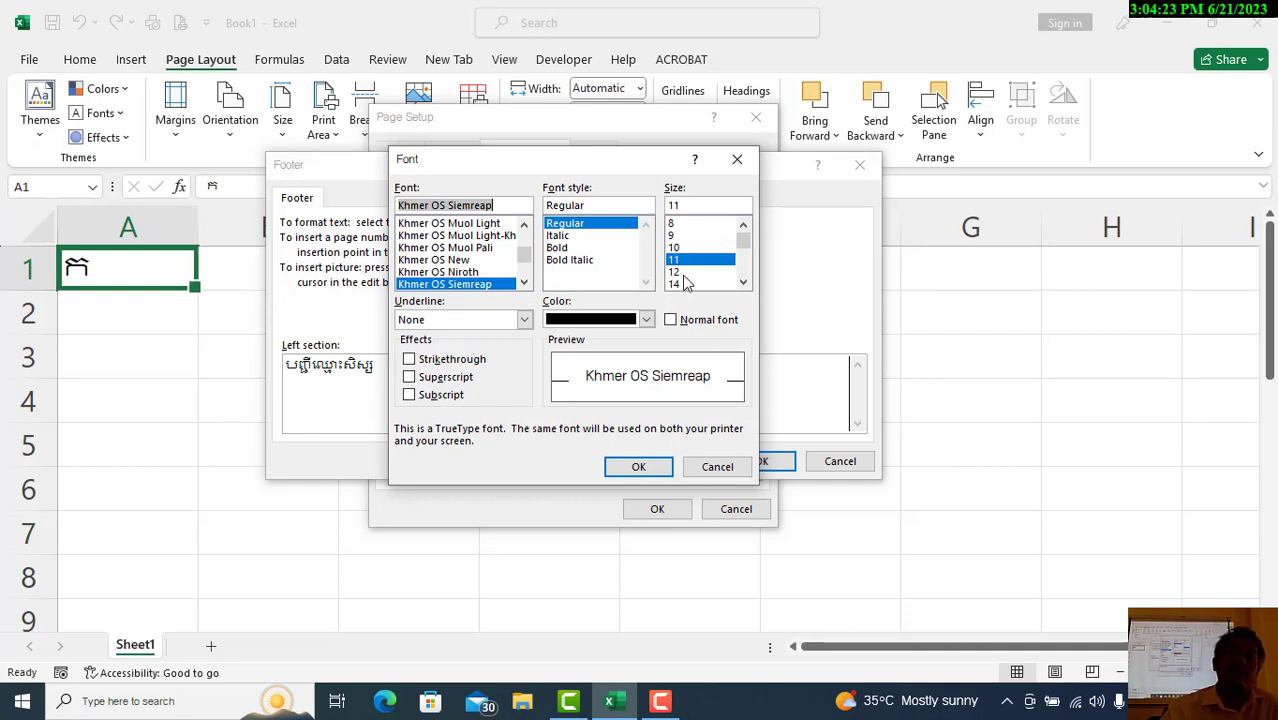
# Set the footer text's font size to 8 and its color to red.
pyautogui.click(678, 224)
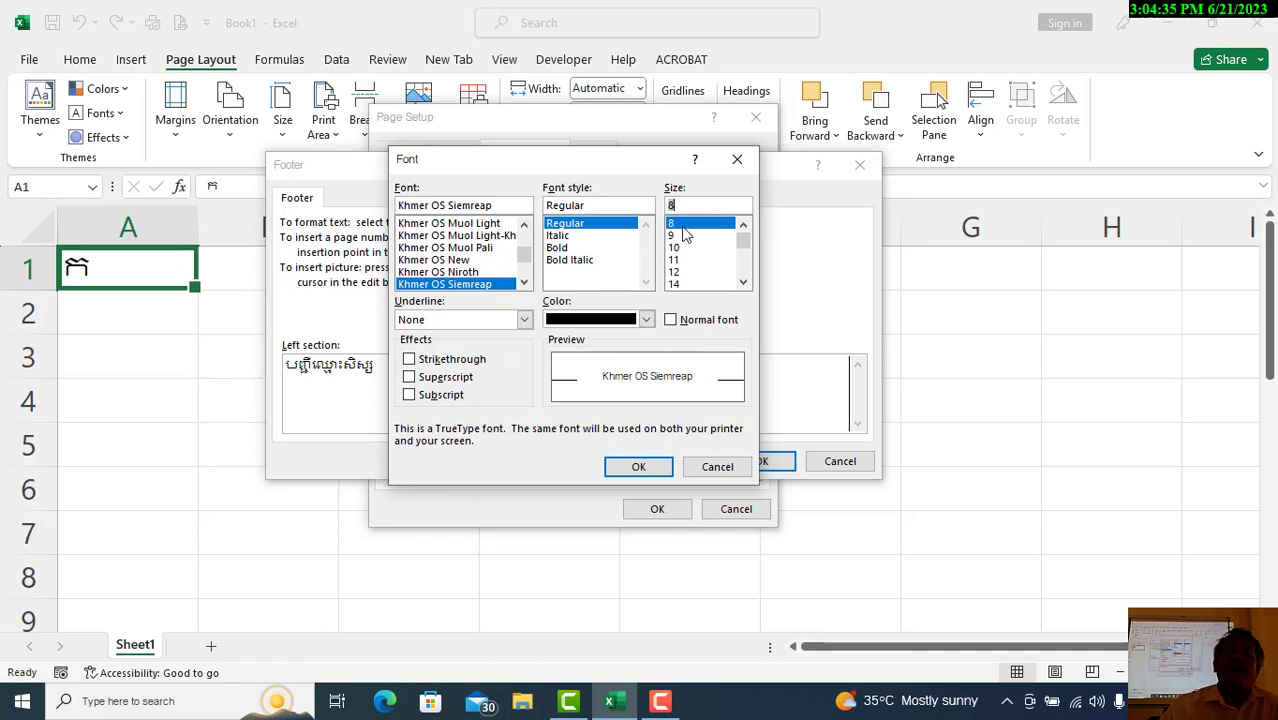
pyautogui.click(648, 319)
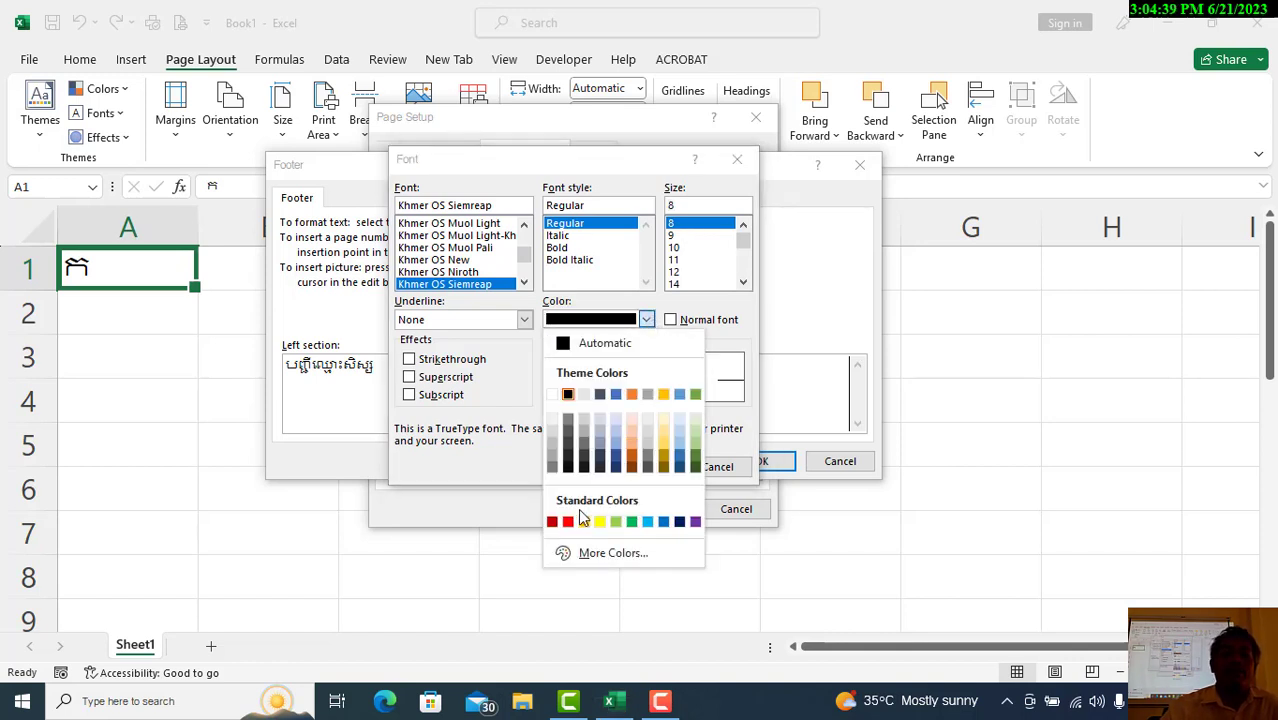
pyautogui.press('Escape')
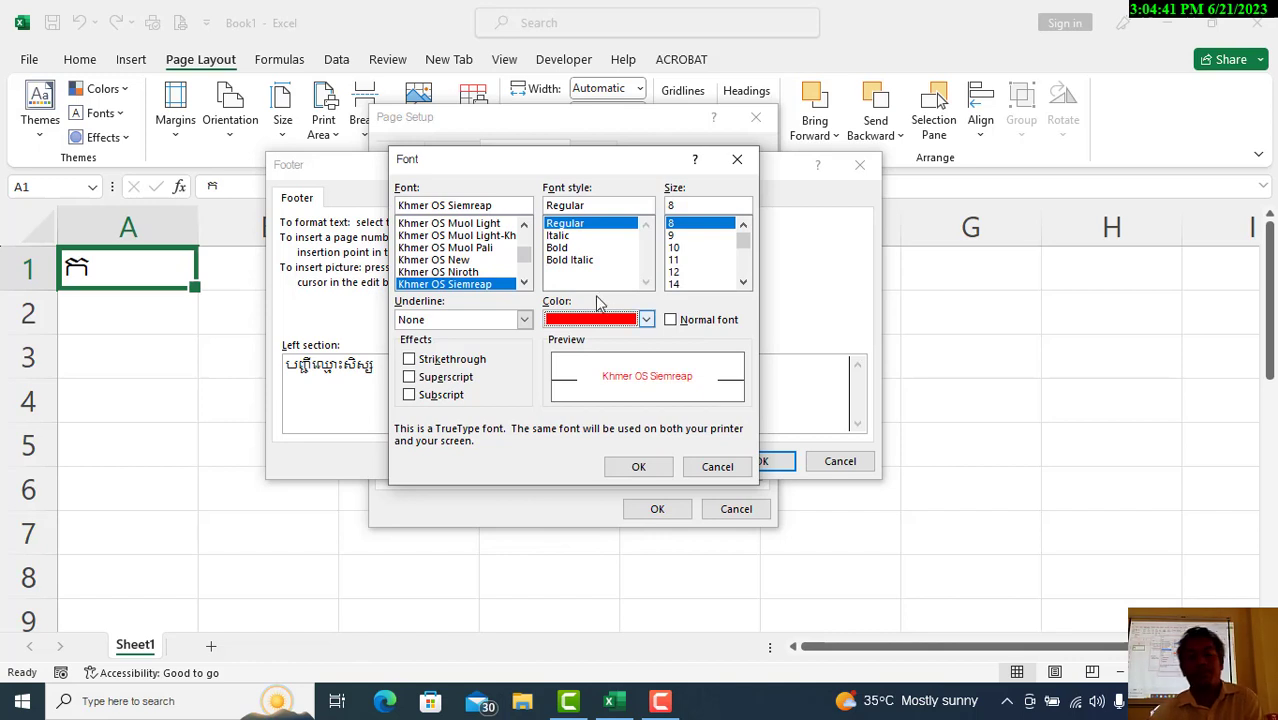
pyautogui.click(524, 319)
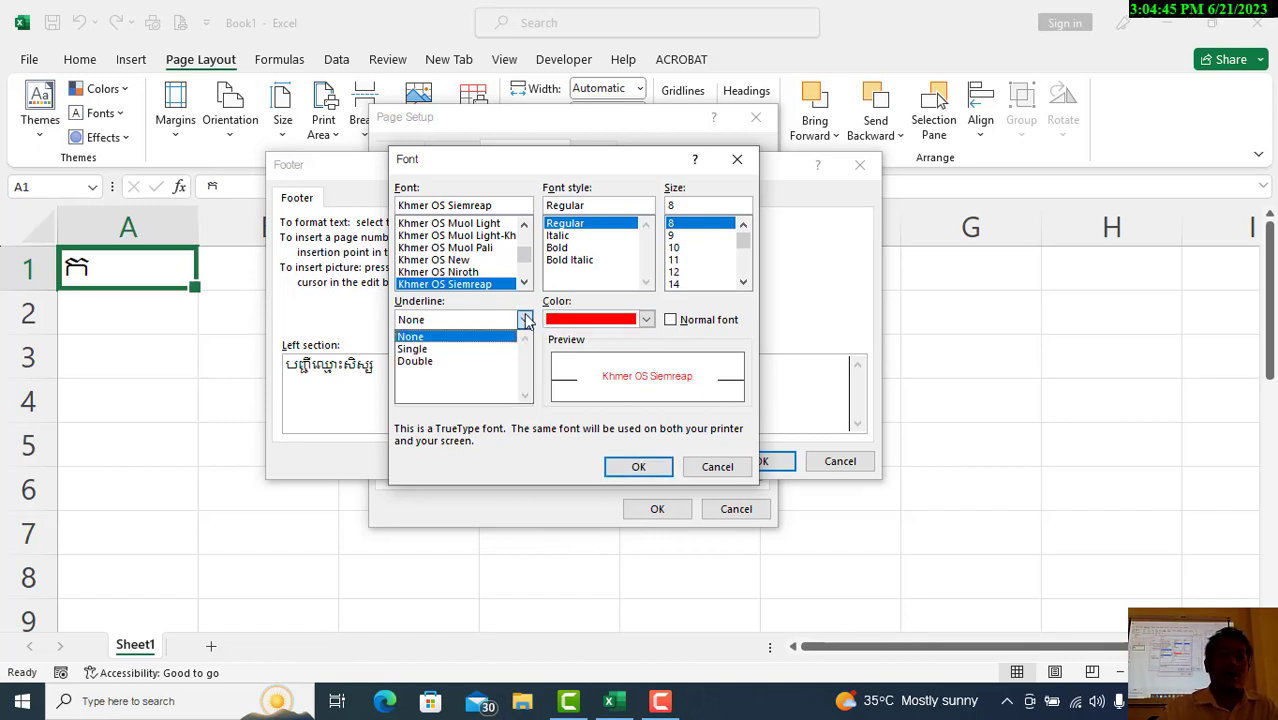
pyautogui.click(524, 319)
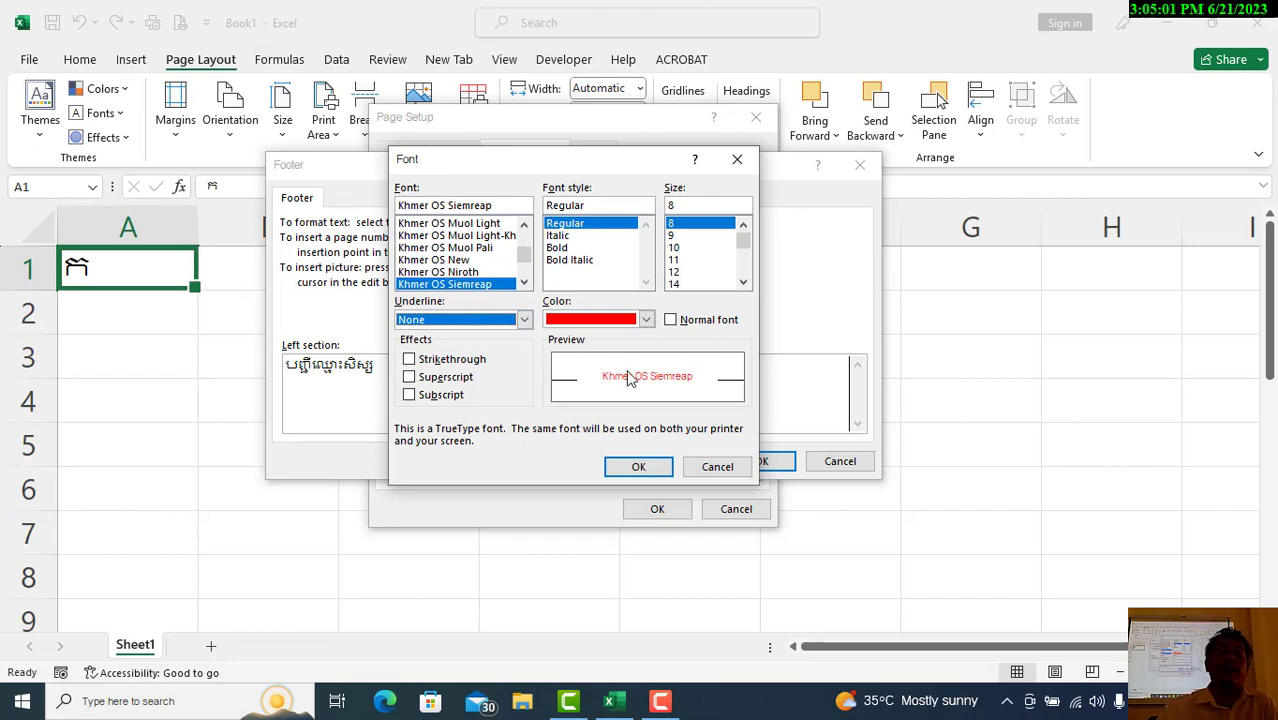
# Accept the font formatting and the custom footer, then apply the page setup.
pyautogui.click(643, 462)
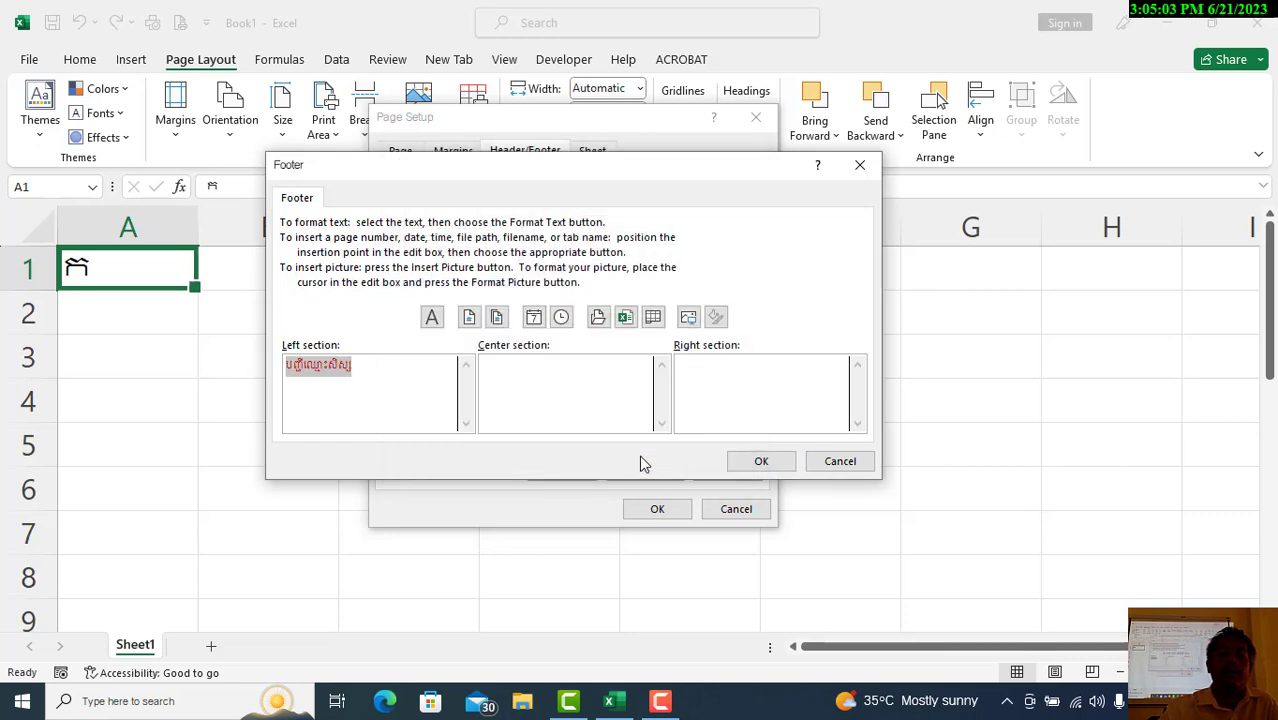
pyautogui.click(761, 461)
pyautogui.click(657, 509)
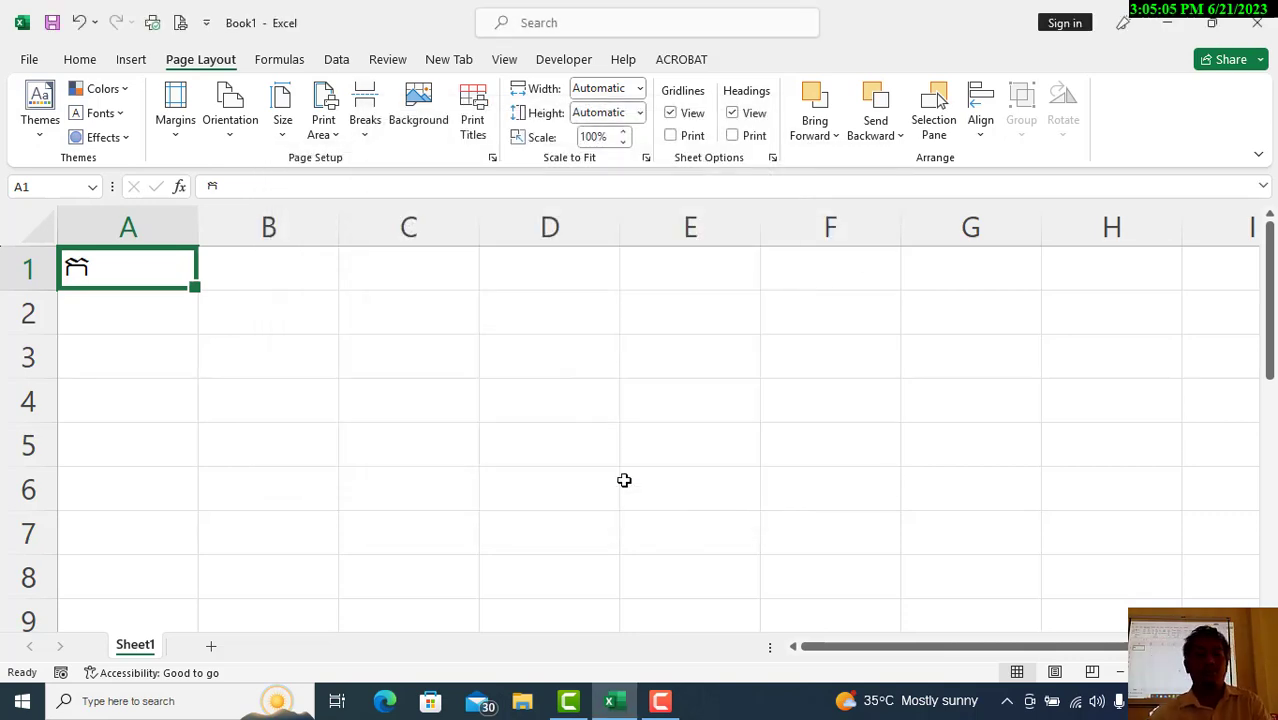
# Check the reformatted left footer at the bottom of the page in print preview, then return to the worksheet.
pyautogui.hotkey('ctrl', 'p')
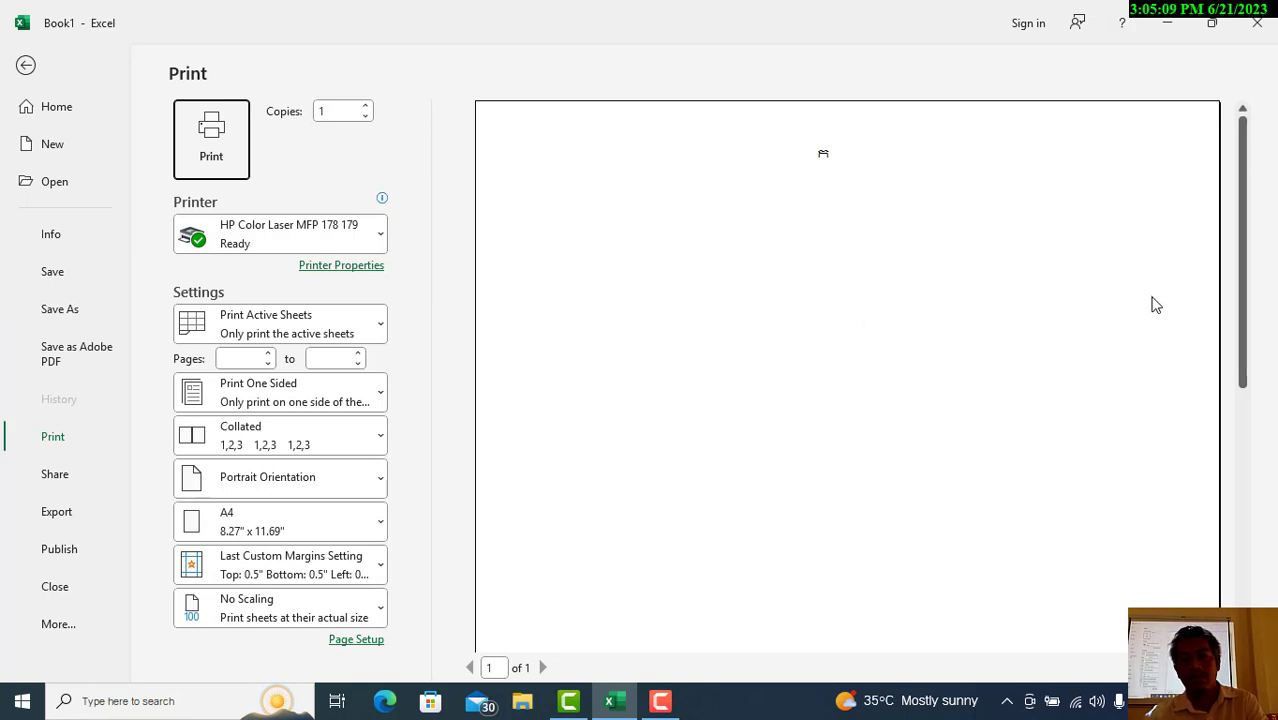
pyautogui.scroll(-3, 1199, 314)
pyautogui.scroll(-3, 1199, 314)
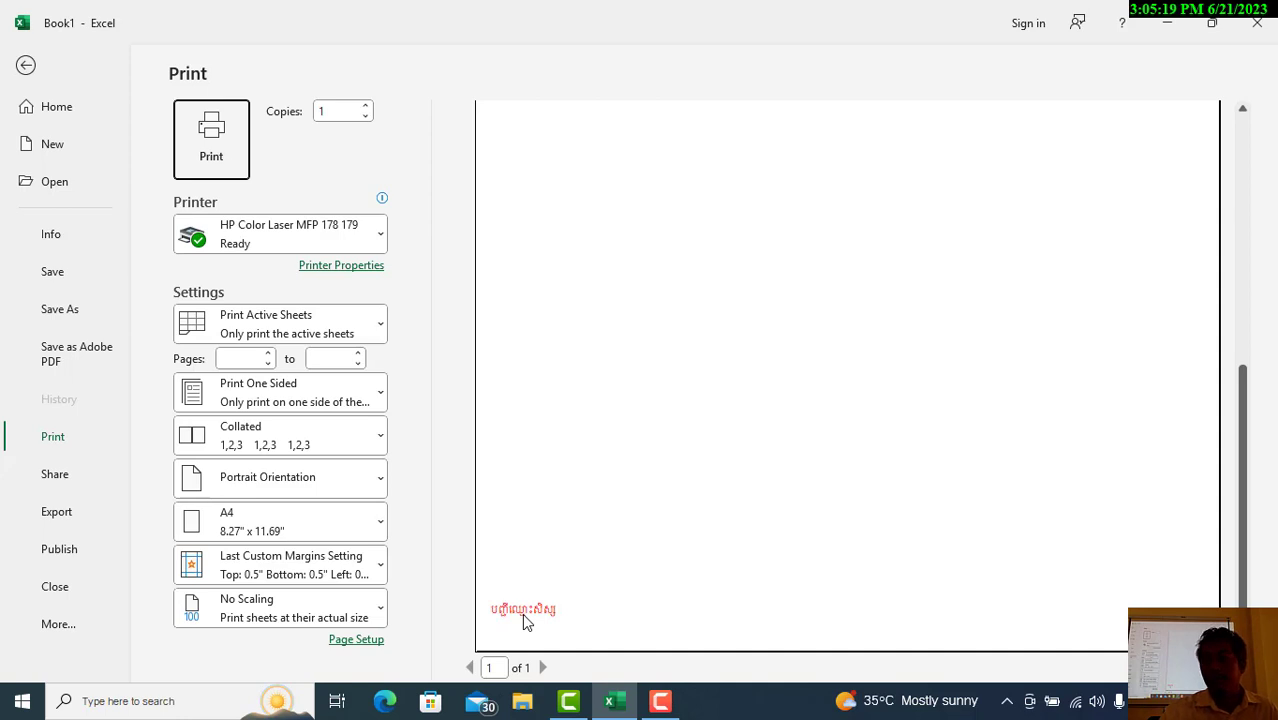
pyautogui.click(27, 70)
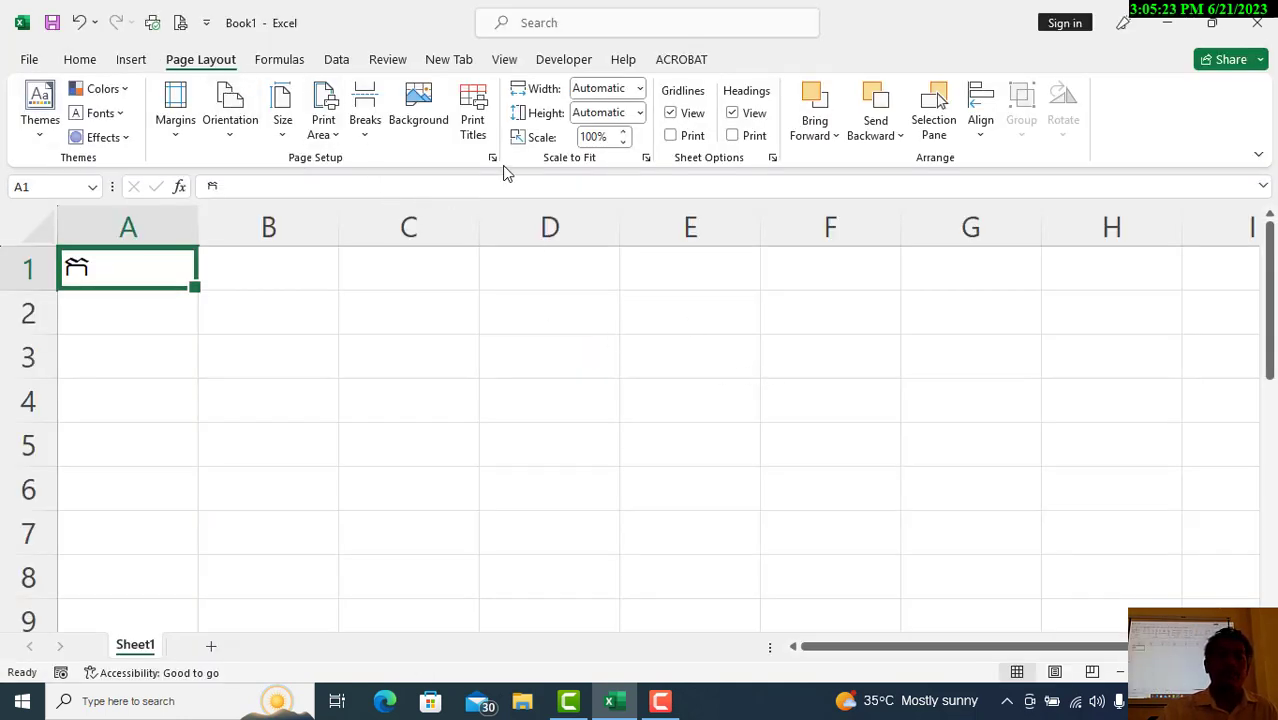
# Add the page number and total pages as &[Page]/&[Pages] to the custom footer's center section and apply the page setup.
pyautogui.click(492, 158)
pyautogui.click(527, 151)
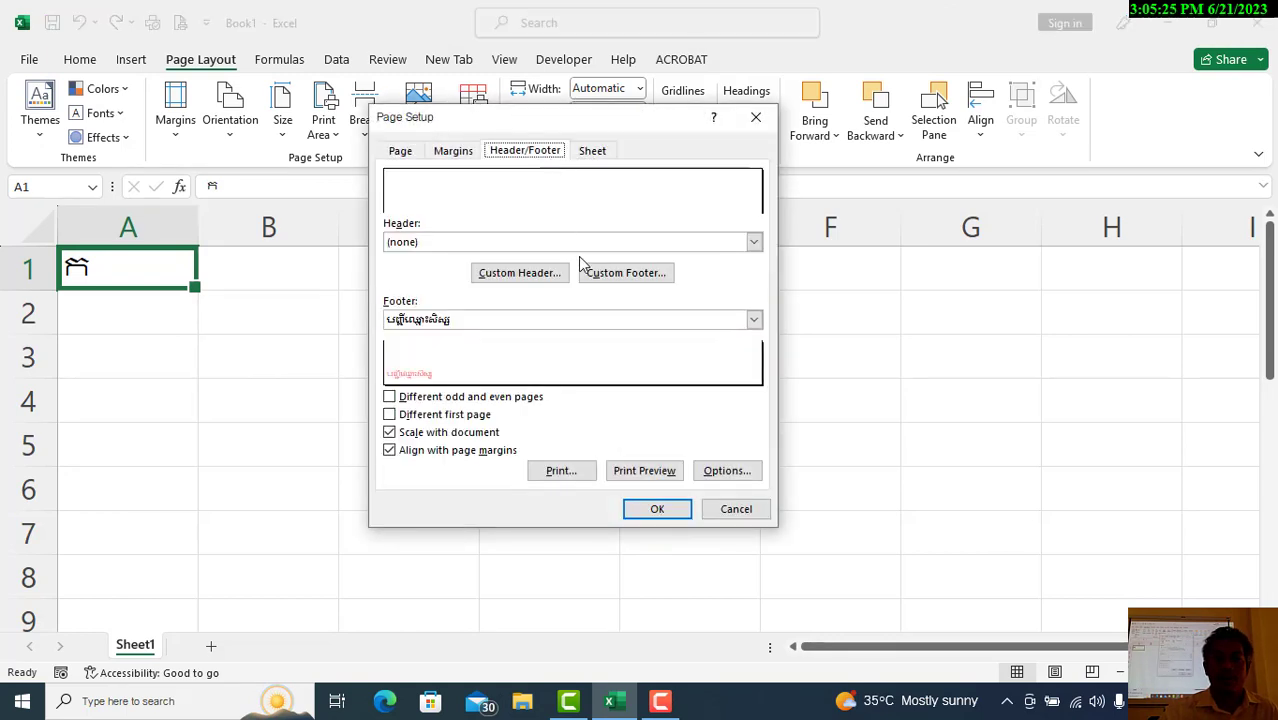
pyautogui.click(620, 273)
pyautogui.click(520, 366)
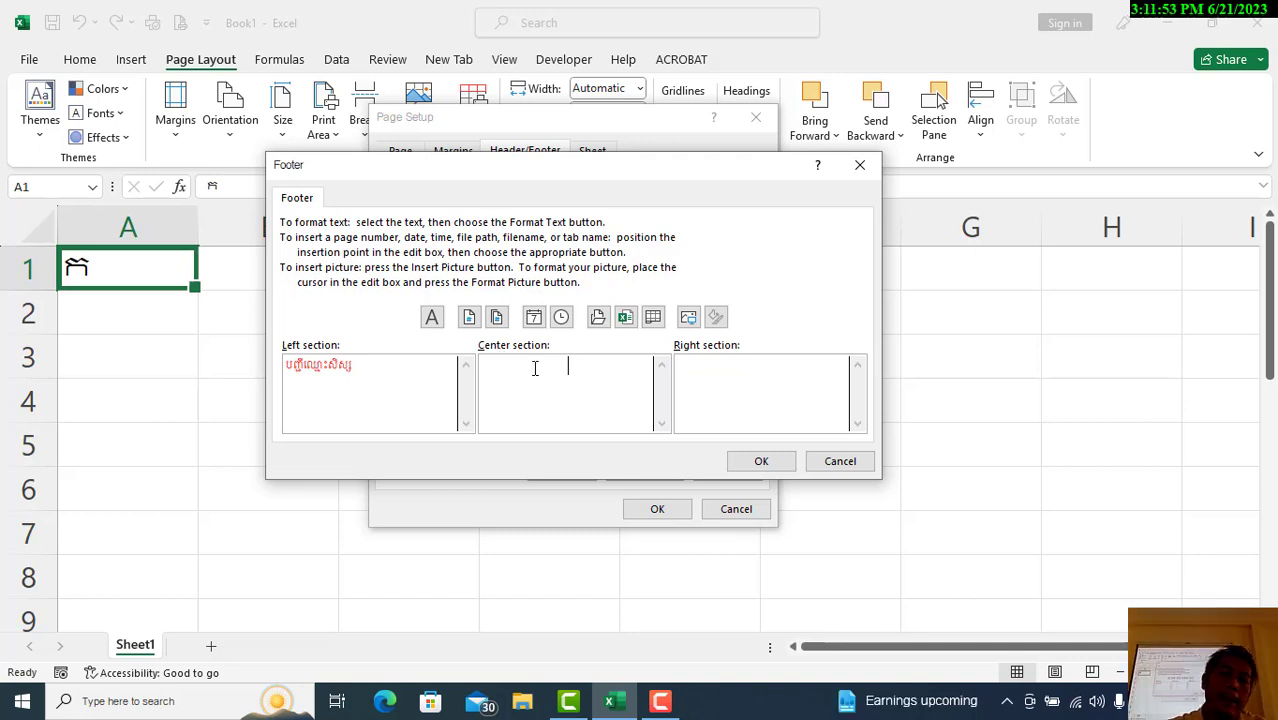
pyautogui.click(474, 327)
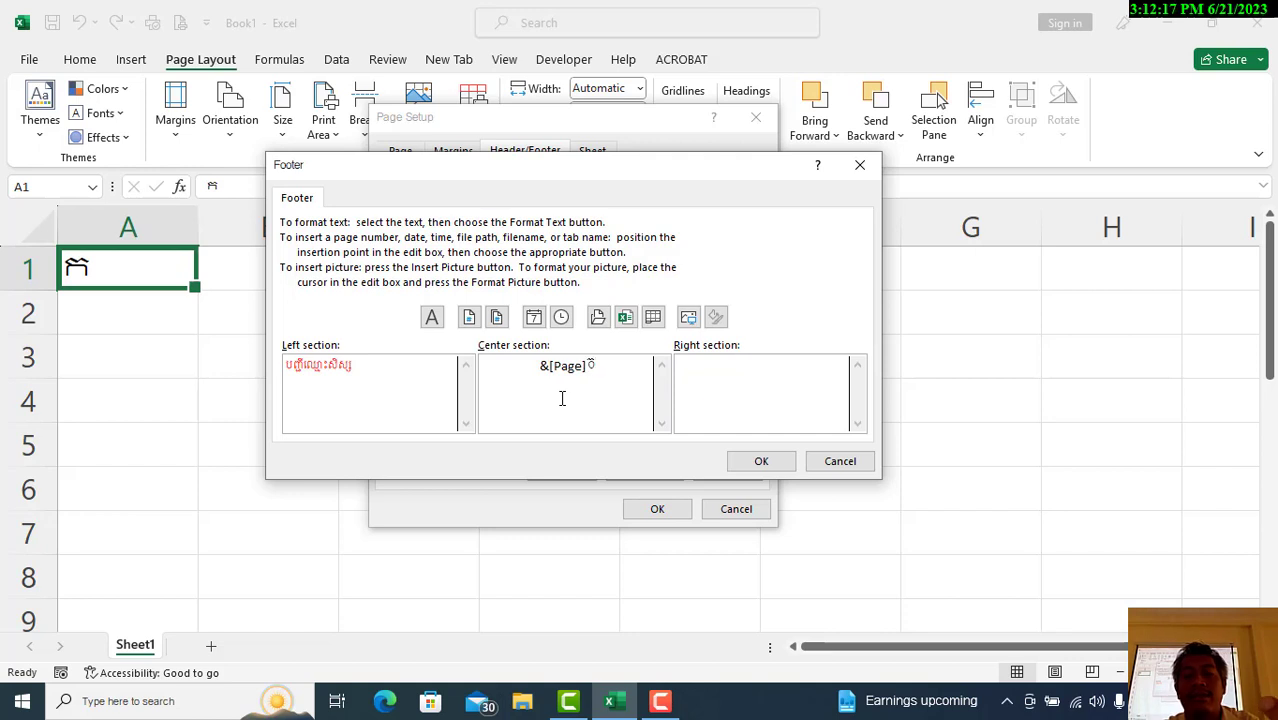
pyautogui.write('/')
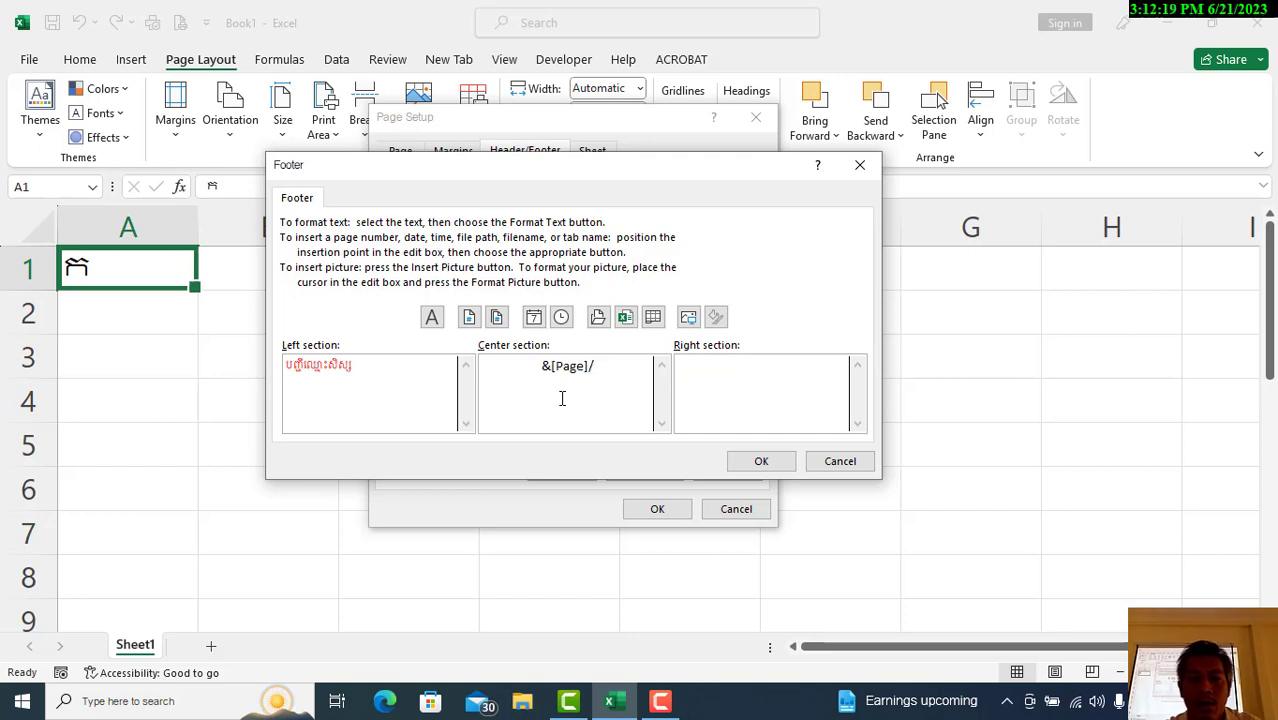
pyautogui.click(498, 318)
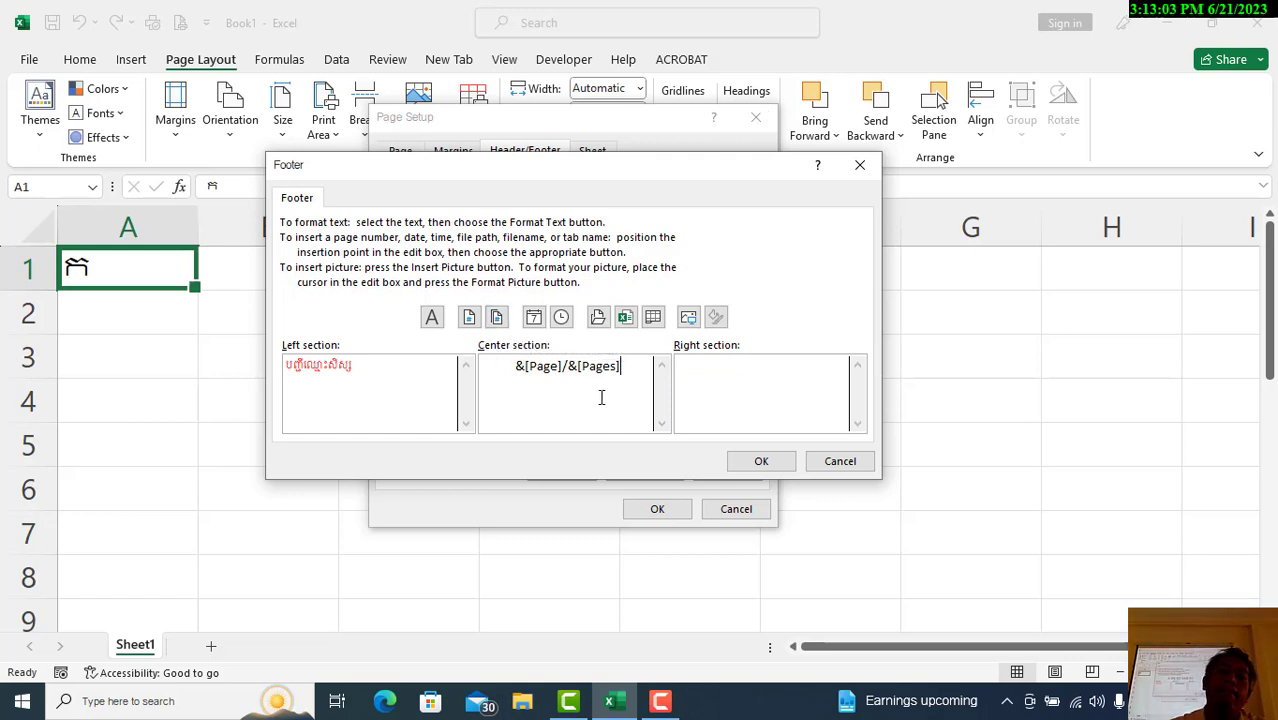
pyautogui.click(768, 462)
pyautogui.click(648, 509)
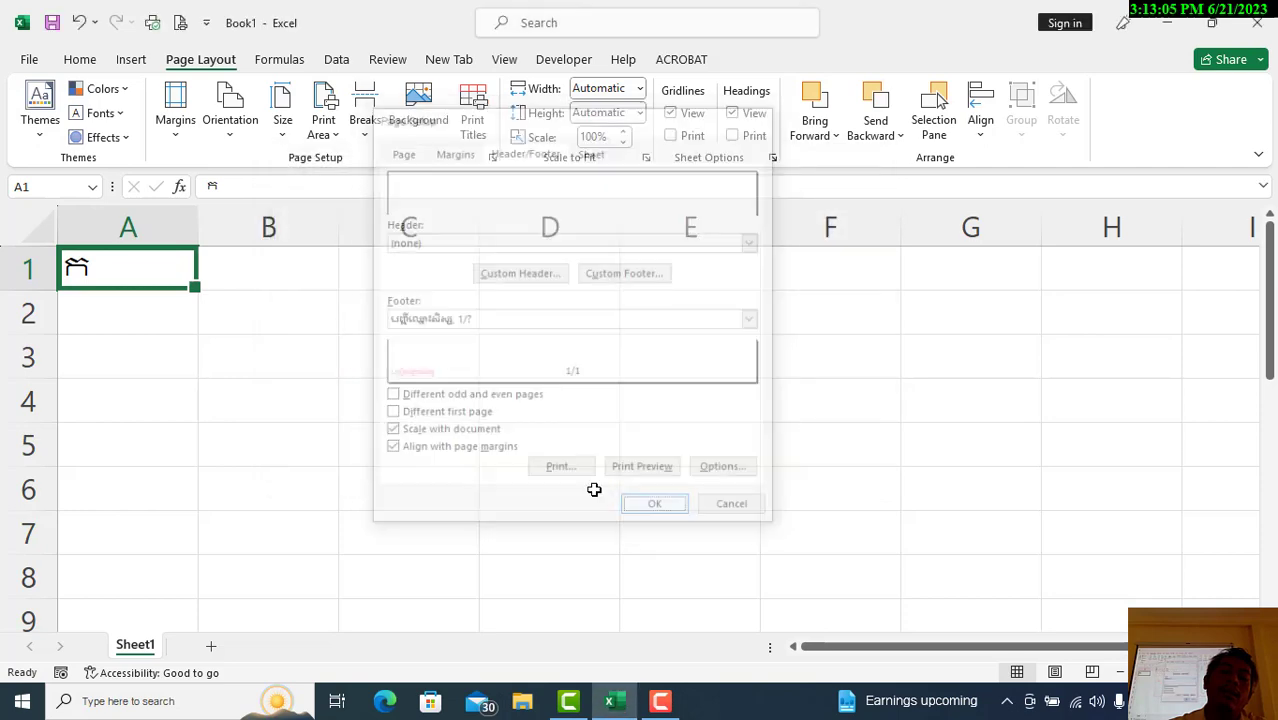
# Check the page numbering at the footer's center in print preview and return to the worksheet.
pyautogui.hotkey('ctrl', 'p')
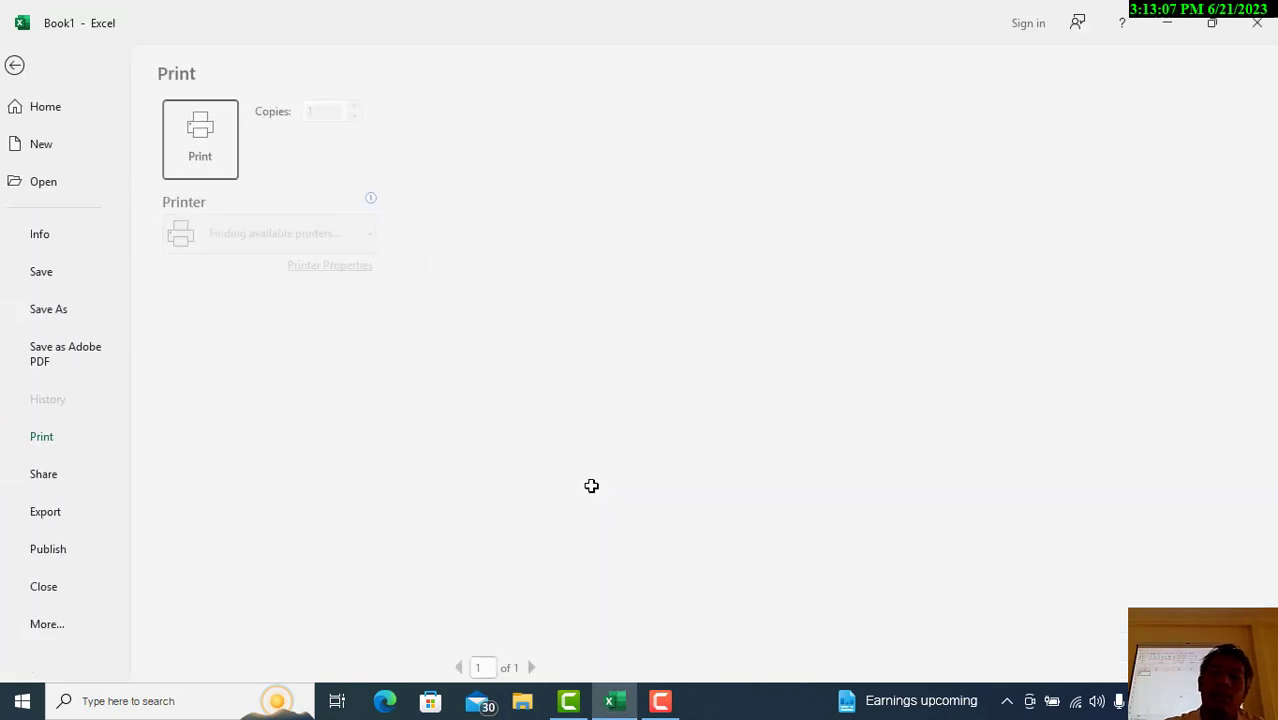
pyautogui.scroll(-5, 1180, 316)
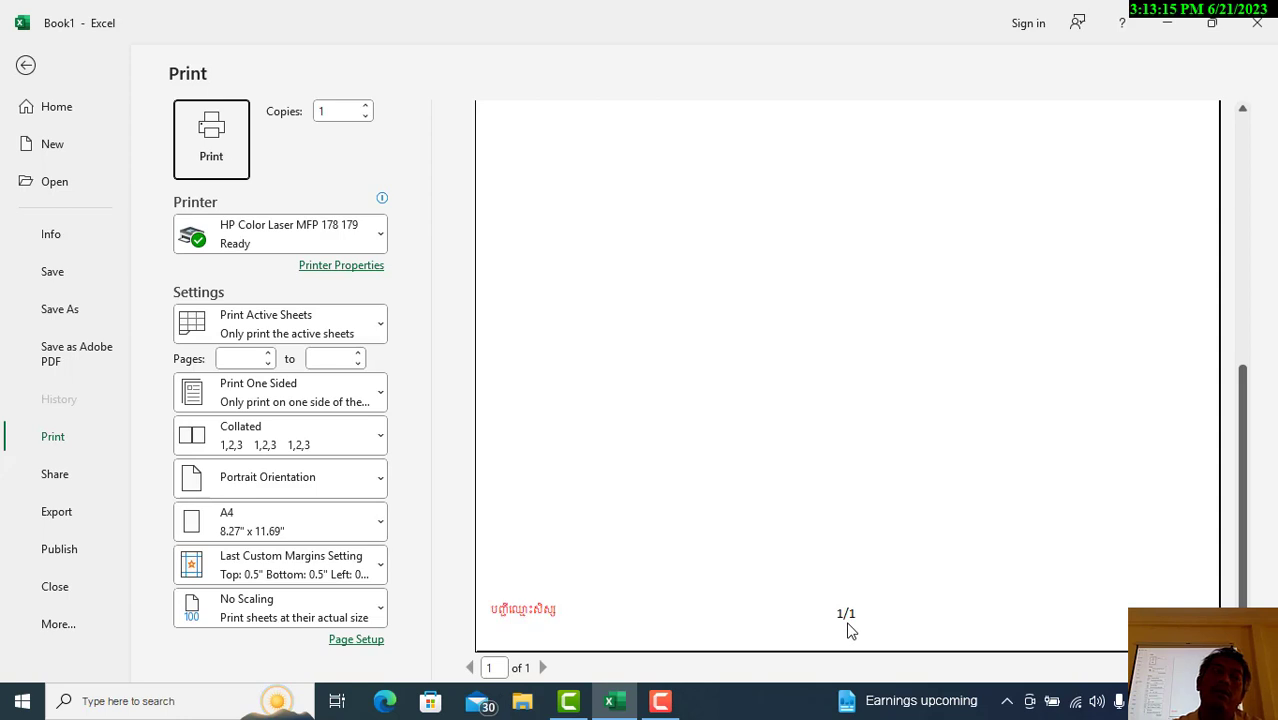
pyautogui.click(22, 69)
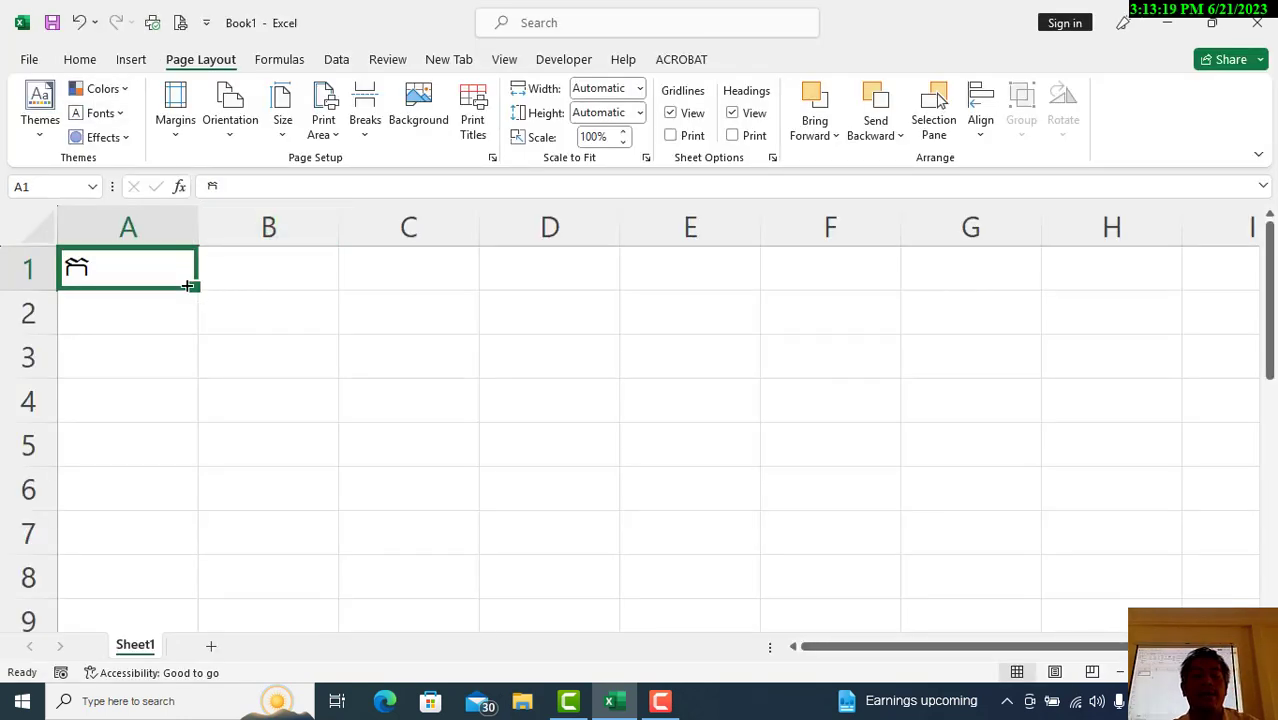
# Set the font of the entire worksheet to Khmer OS Siemreap.
pyautogui.click(36, 228)
pyautogui.click(79, 59)
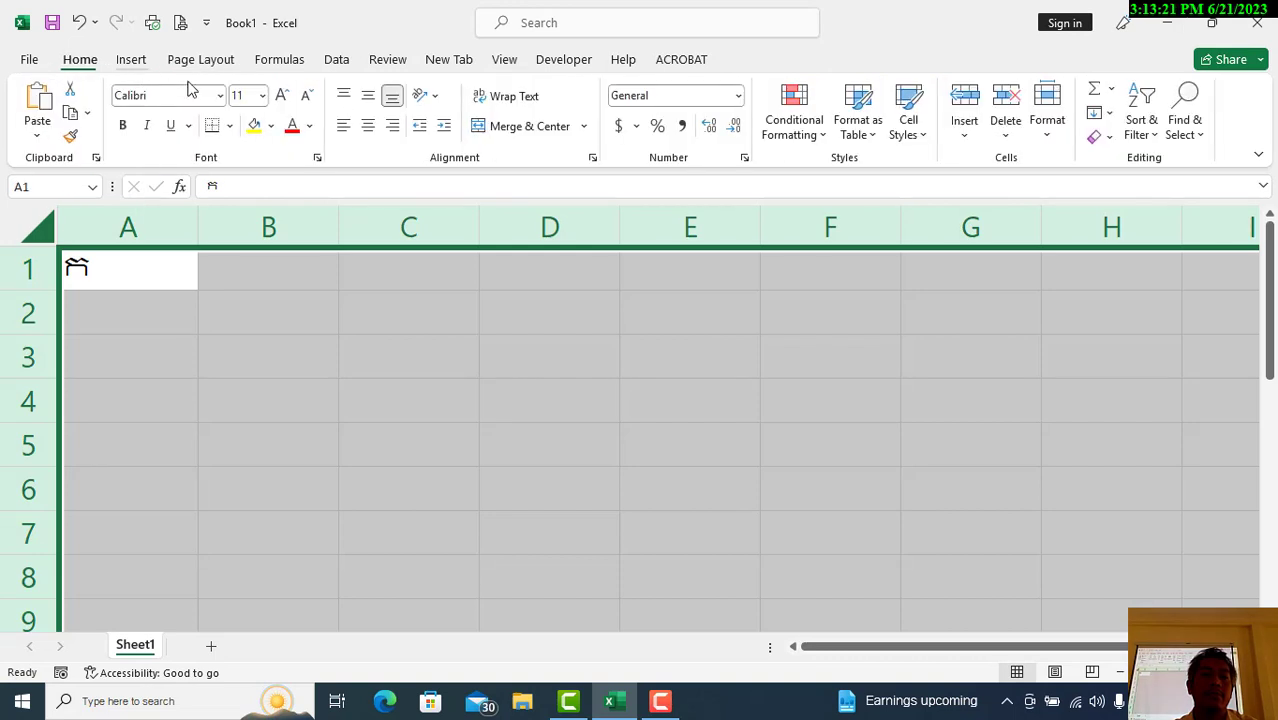
pyautogui.click(170, 97)
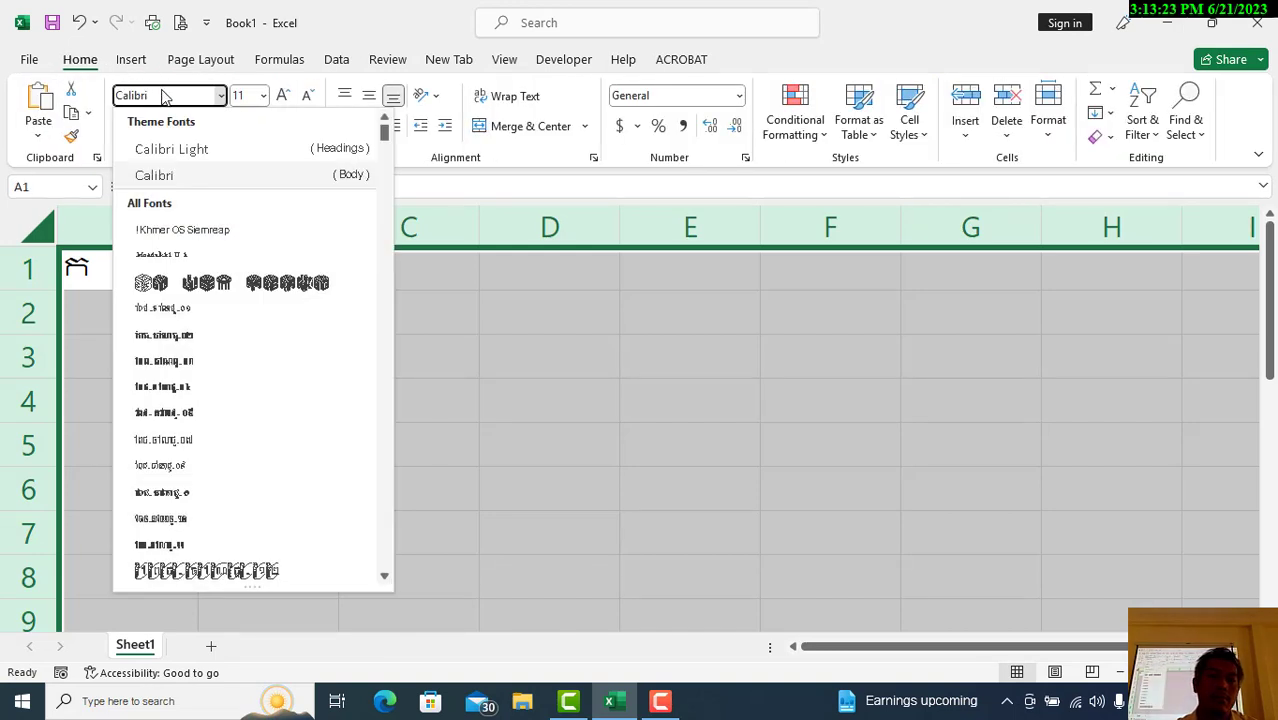
pyautogui.press('Escape')
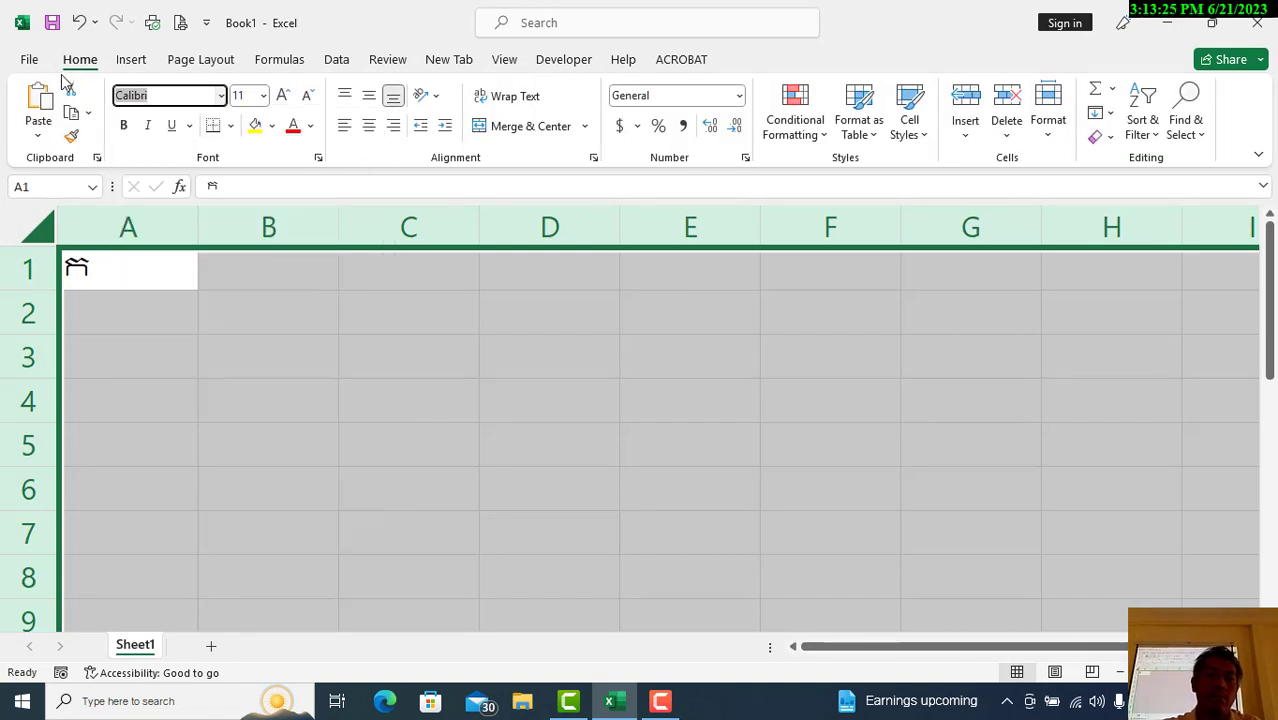
pyautogui.write('Khmer OSs')
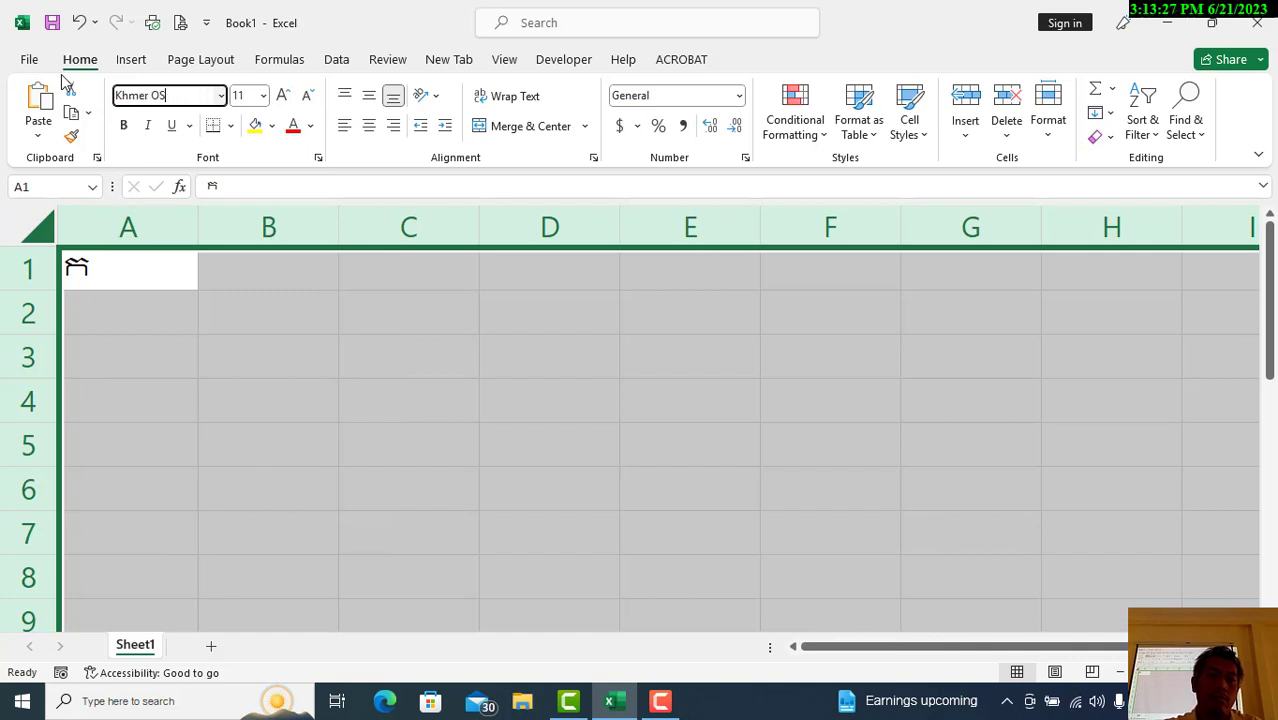
pyautogui.write(' S')
pyautogui.press('Return')
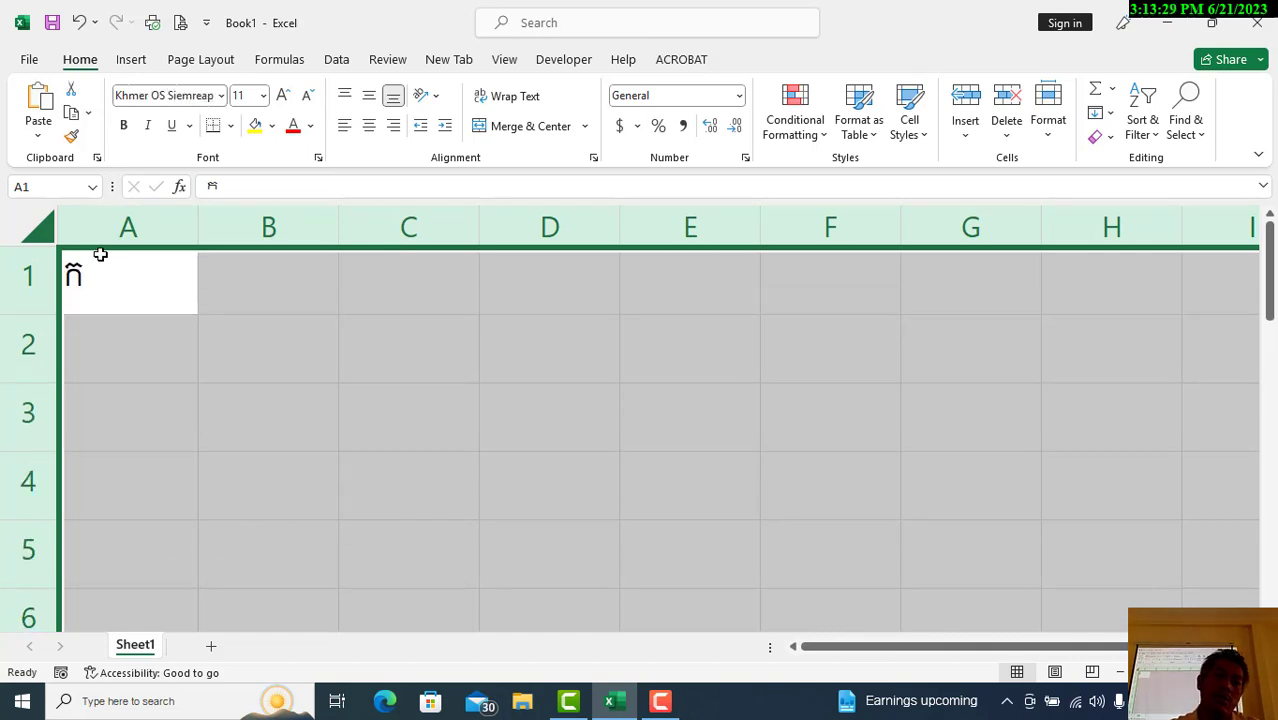
# Replace the content of cell A1 with 1 and keep that cell selected.
pyautogui.write('1')
pyautogui.press('Return')
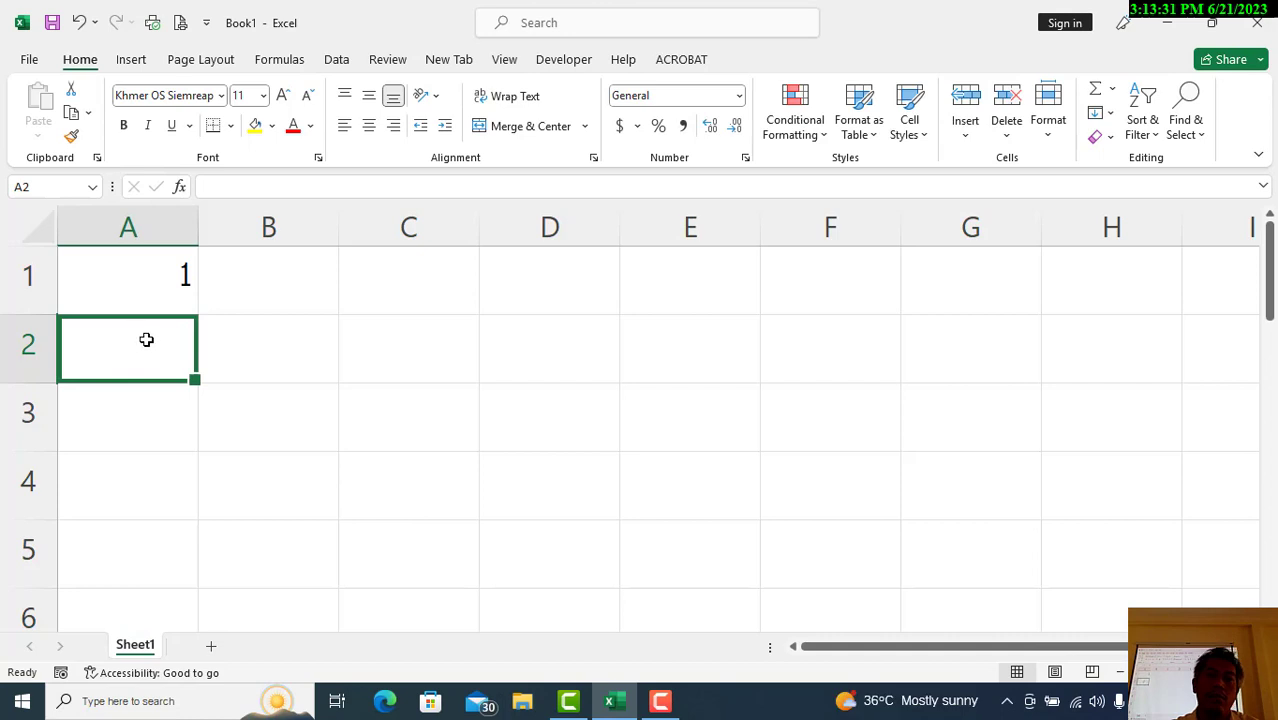
pyautogui.click(159, 283)
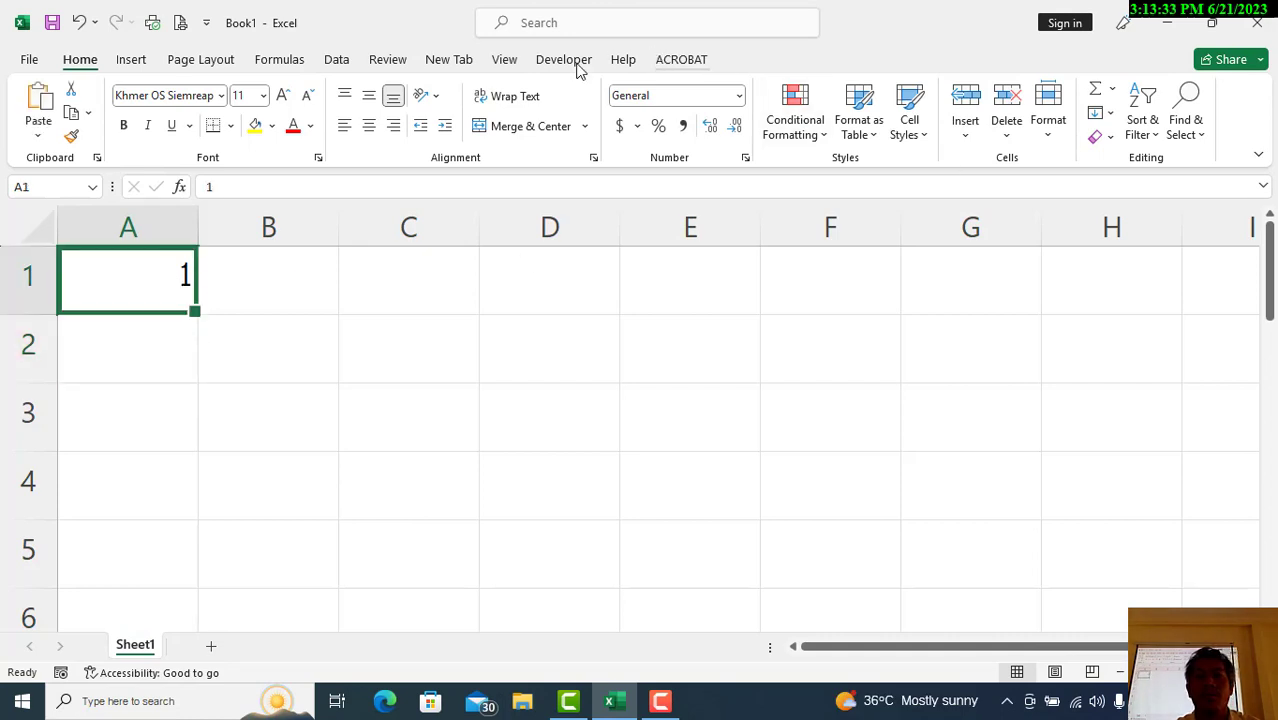
# Fill column A downward from cell A1 with a linear series using a step value of 1.
pyautogui.click(334, 60)
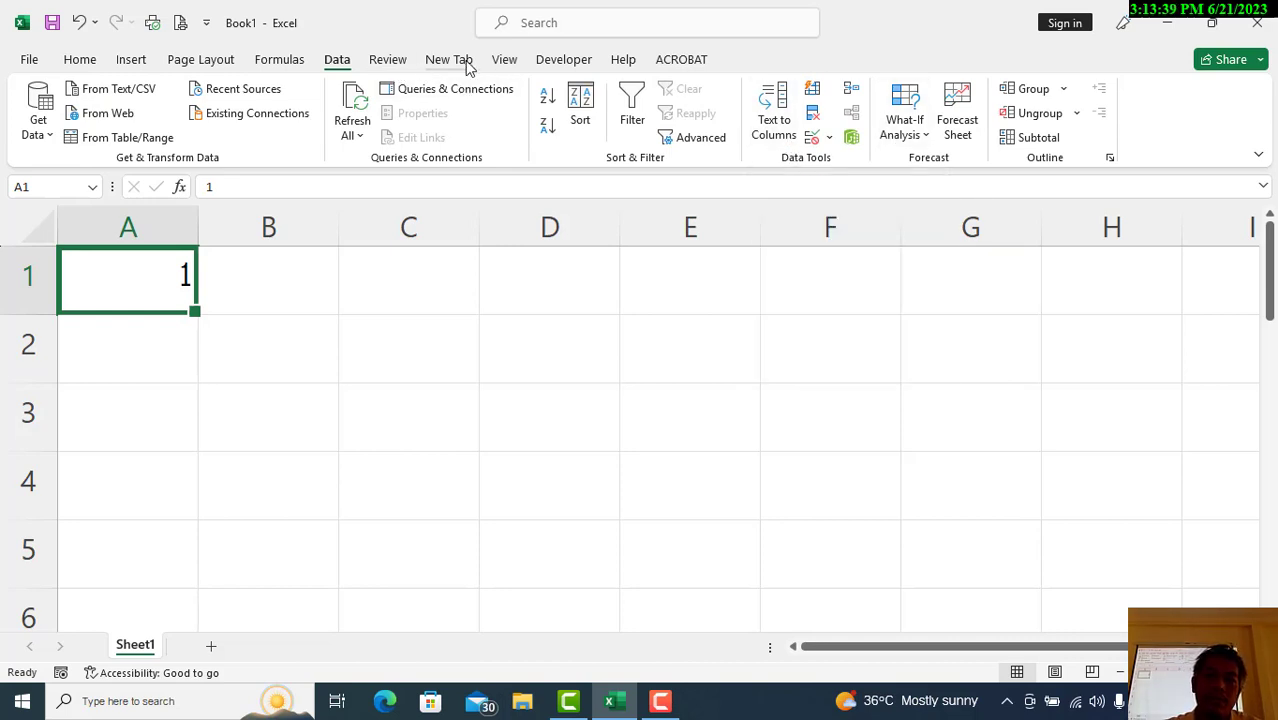
pyautogui.click(506, 61)
pyautogui.click(568, 60)
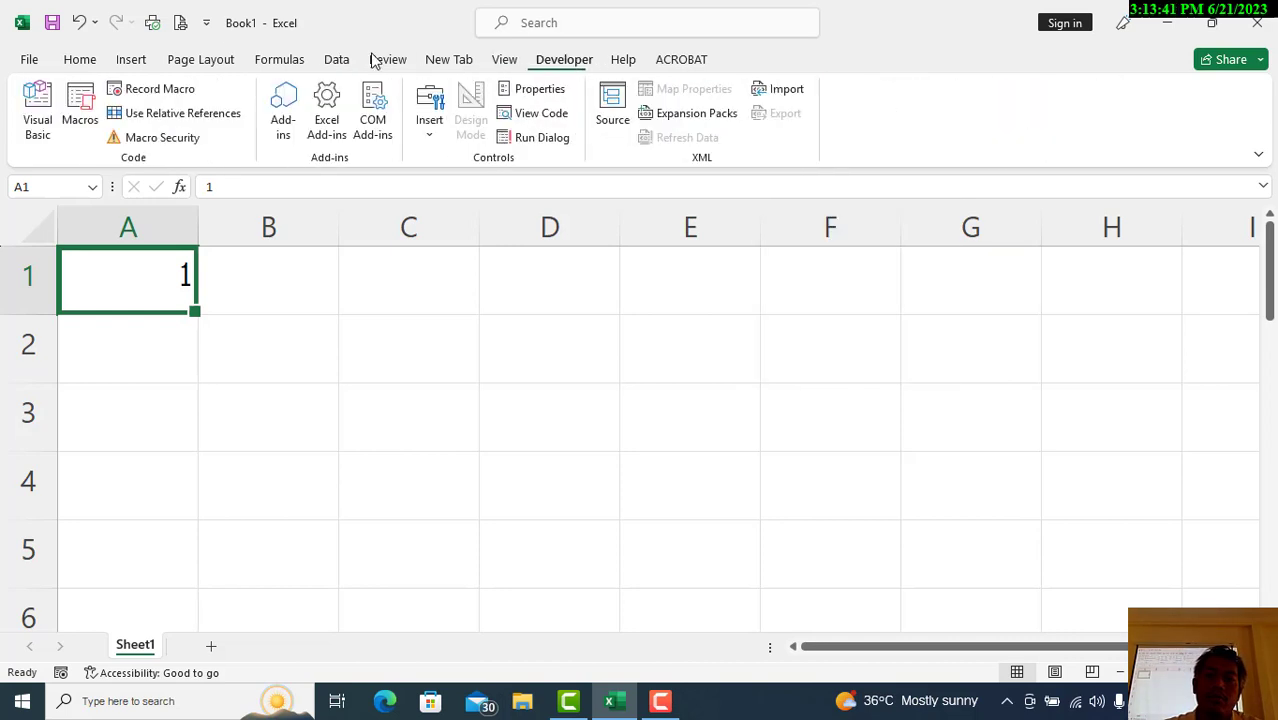
pyautogui.click(82, 61)
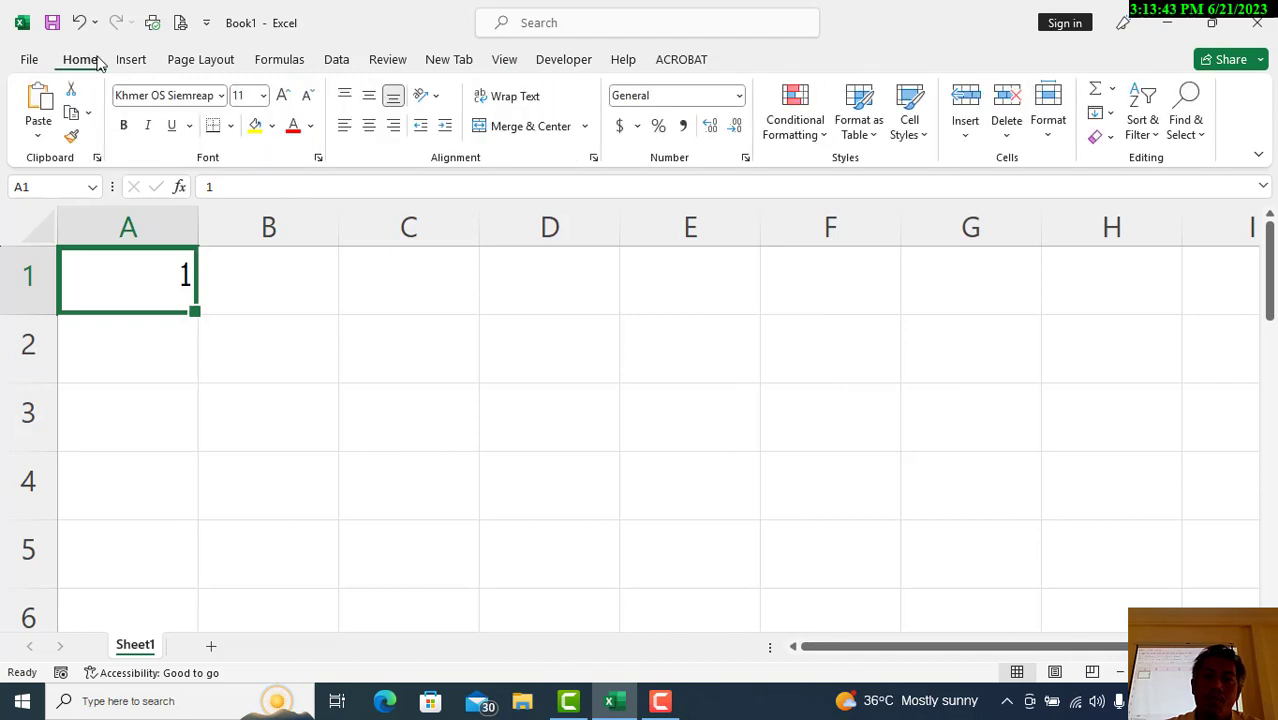
pyautogui.click(1108, 113)
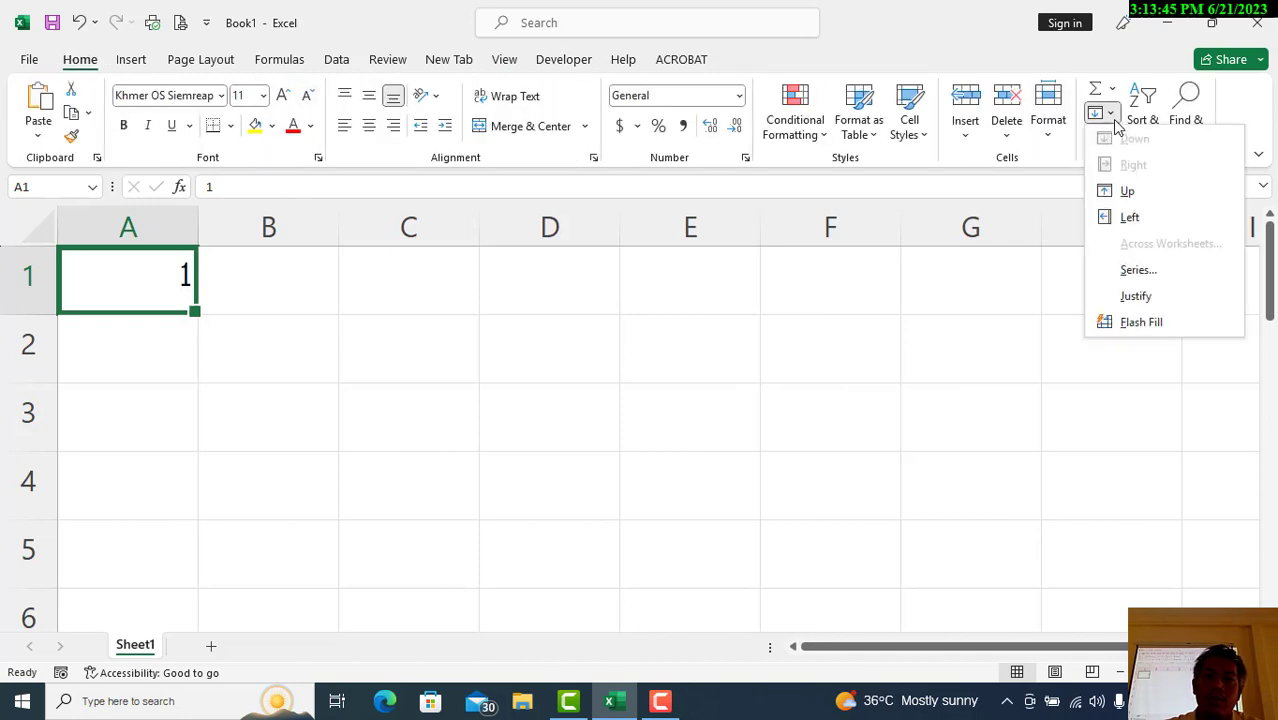
pyautogui.click(1160, 271)
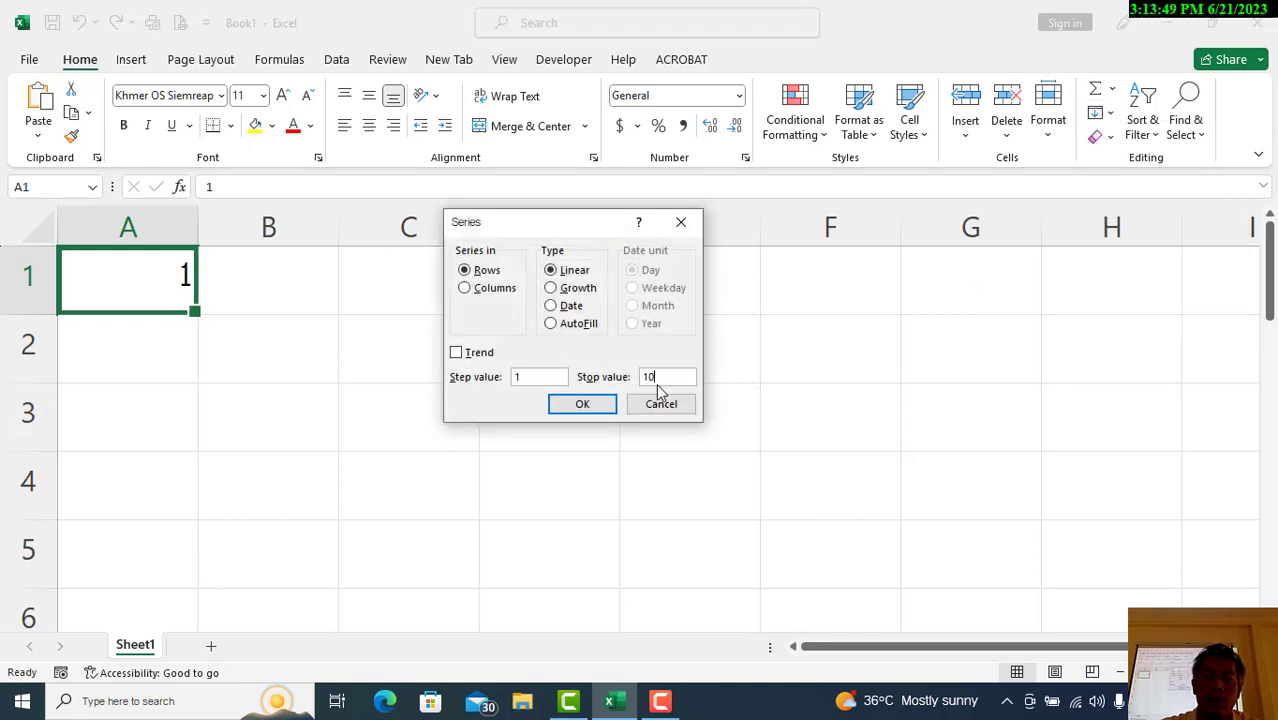
pyautogui.click(487, 292)
pyautogui.click(590, 410)
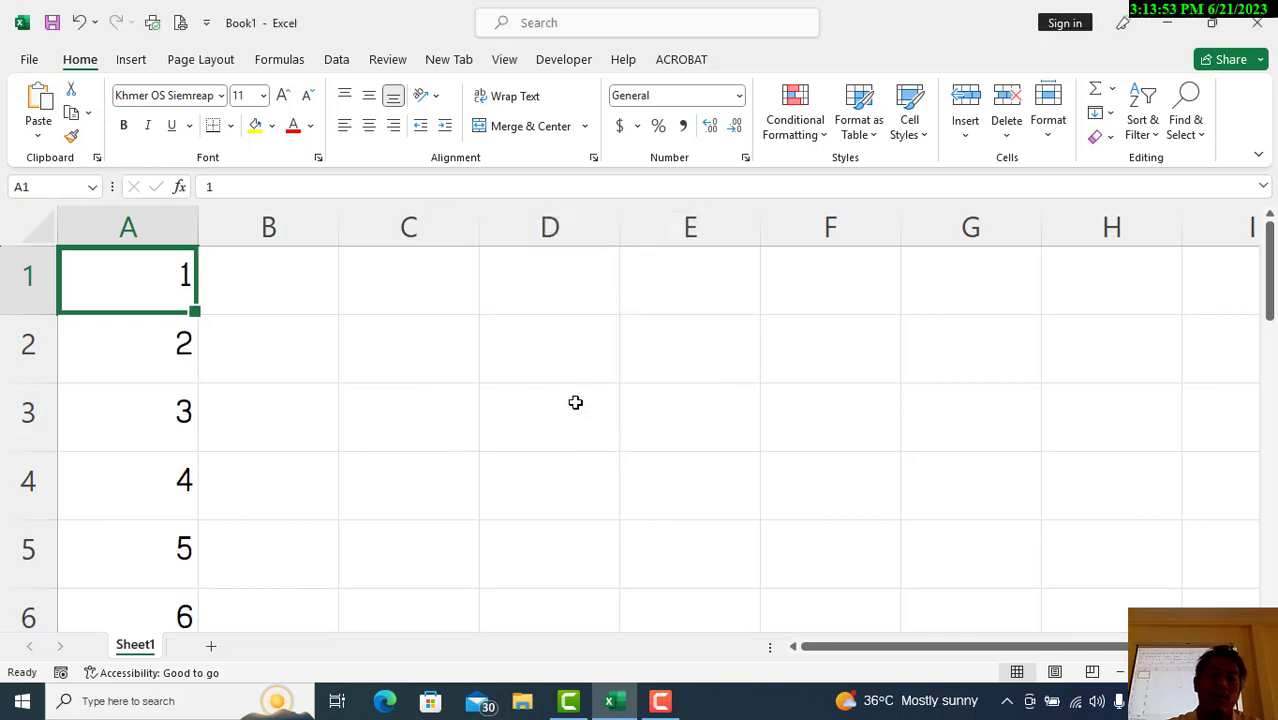
# Check the footer and page numbering on the first three pages in print preview, then return to the worksheet.
pyautogui.hotkey('ctrl', 'p')
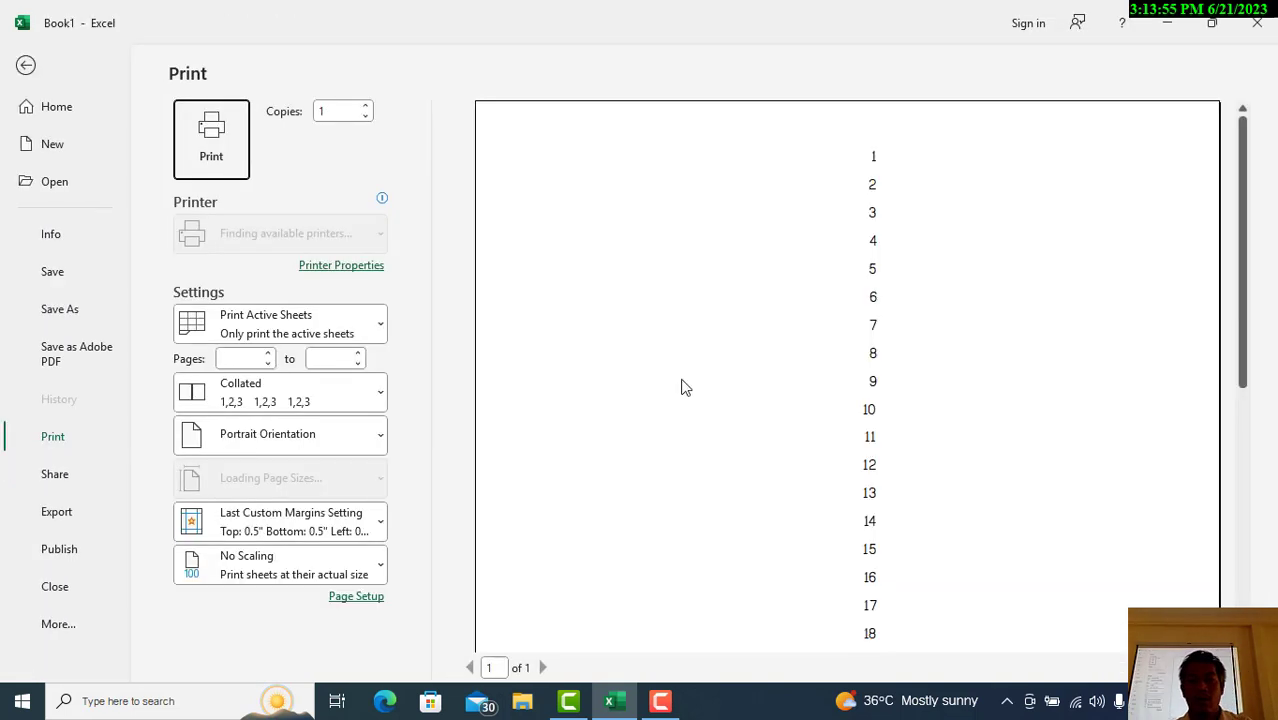
pyautogui.scroll(-3, 800, 390)
pyautogui.scroll(-2, 800, 393)
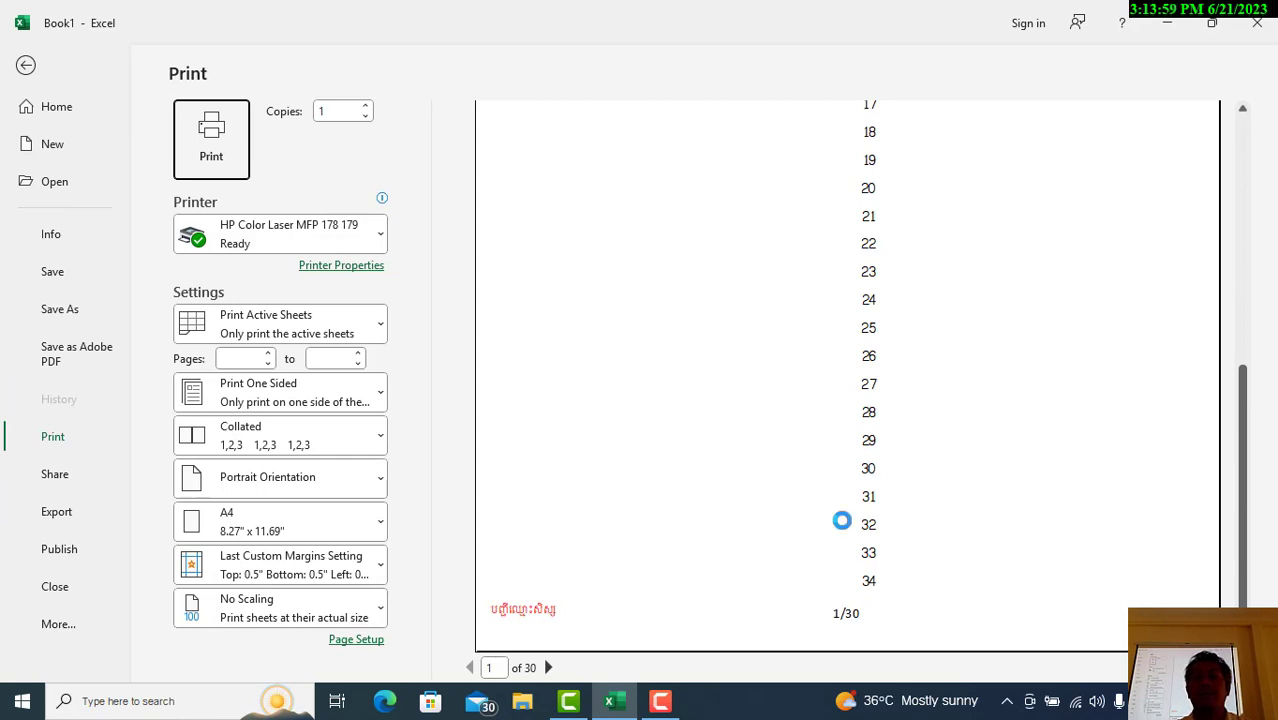
pyautogui.scroll(5, 842, 516)
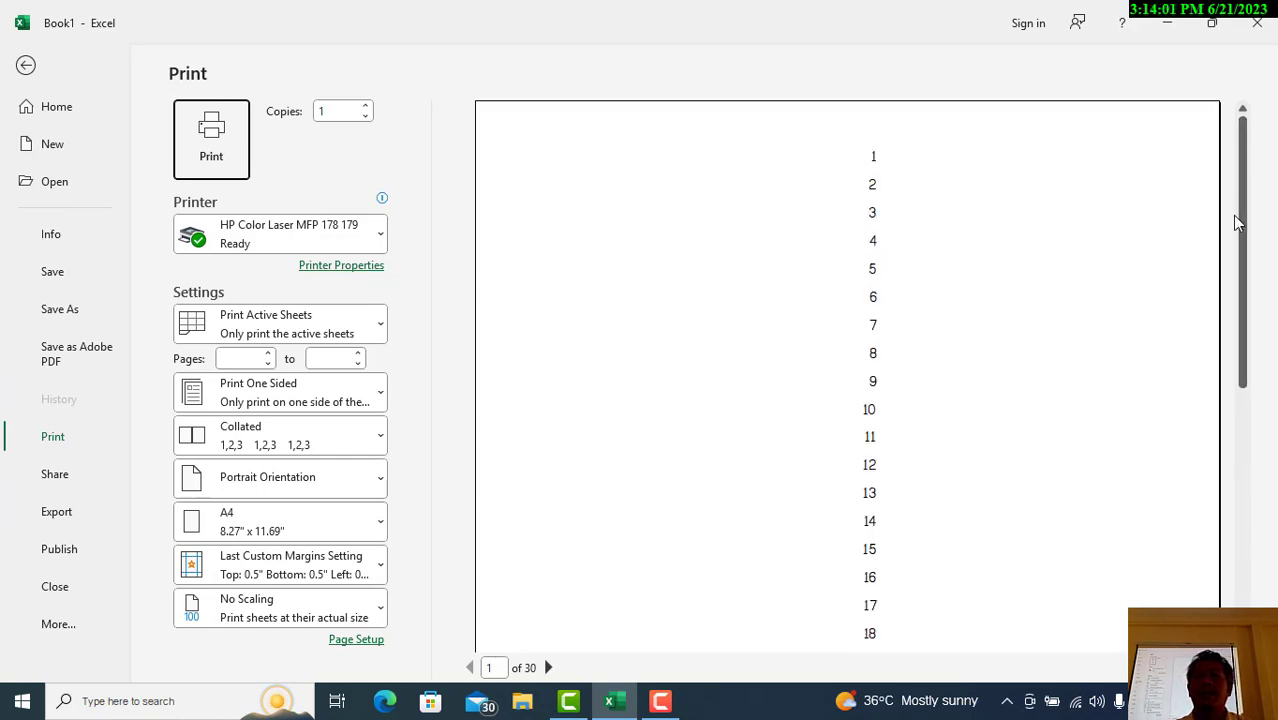
pyautogui.scroll(-1, 1030, 300)
pyautogui.scroll(-5, 1020, 340)
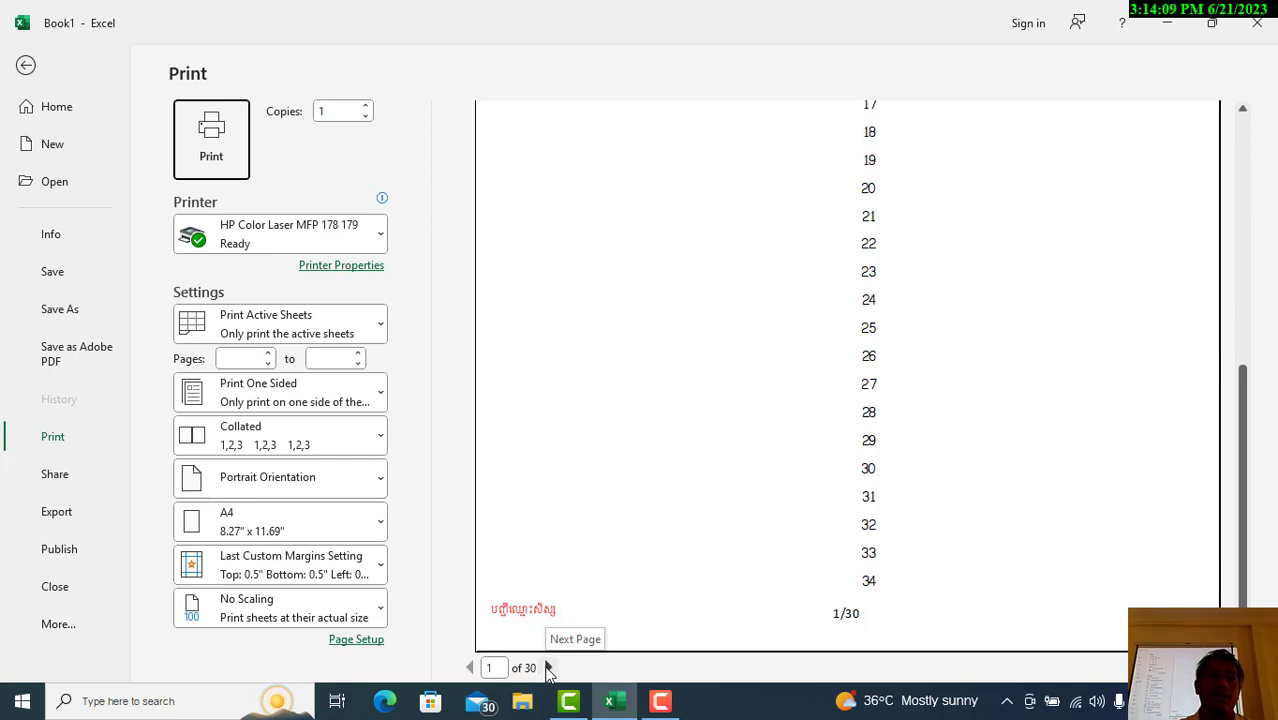
pyautogui.click(548, 668)
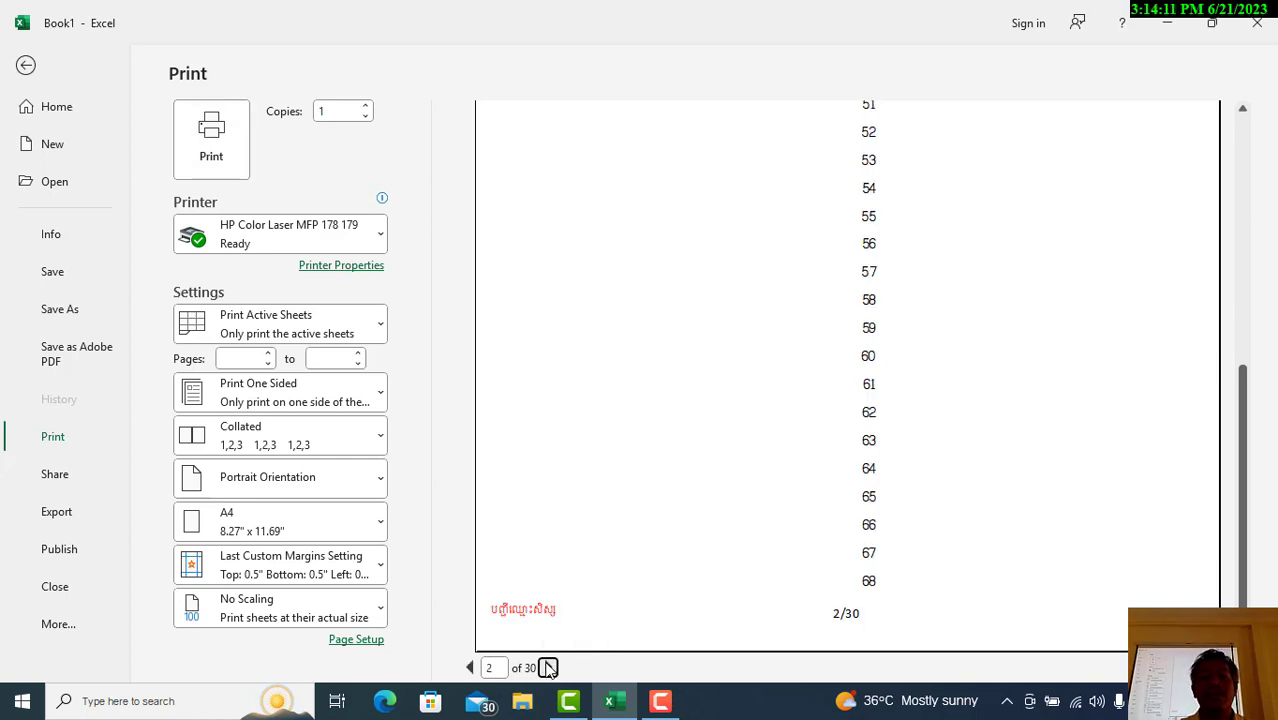
pyautogui.click(548, 668)
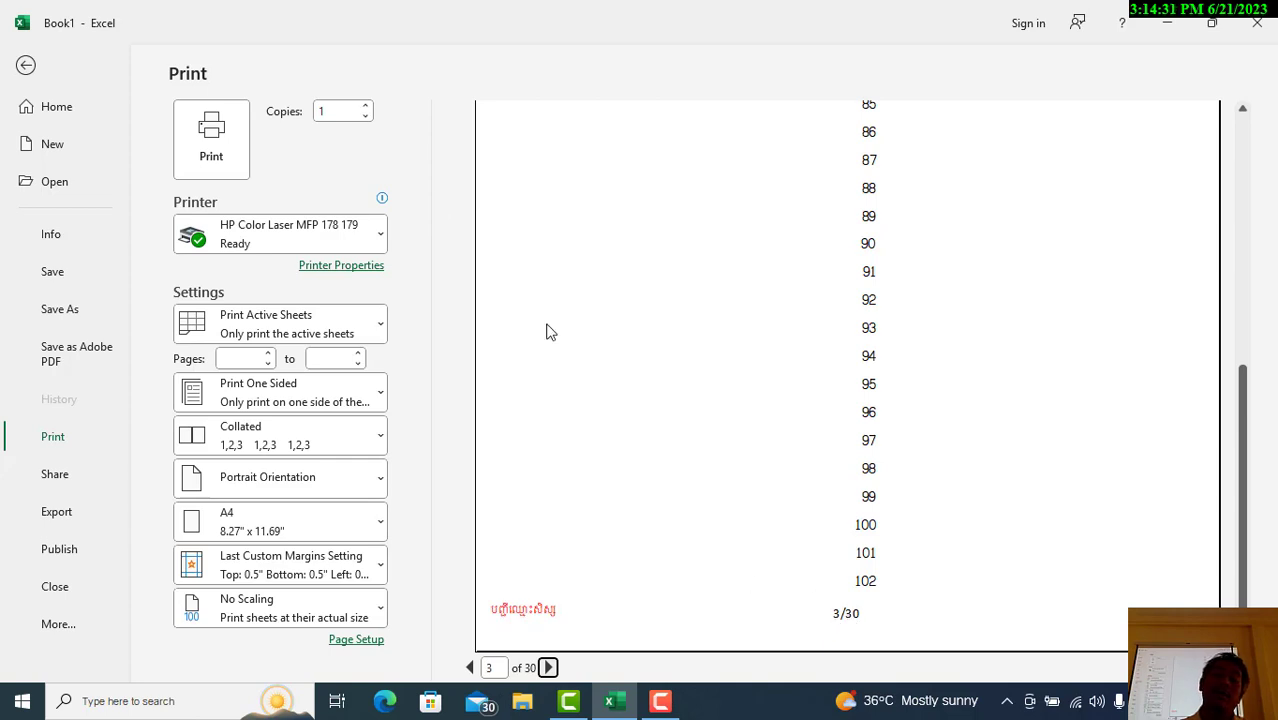
pyautogui.click(30, 65)
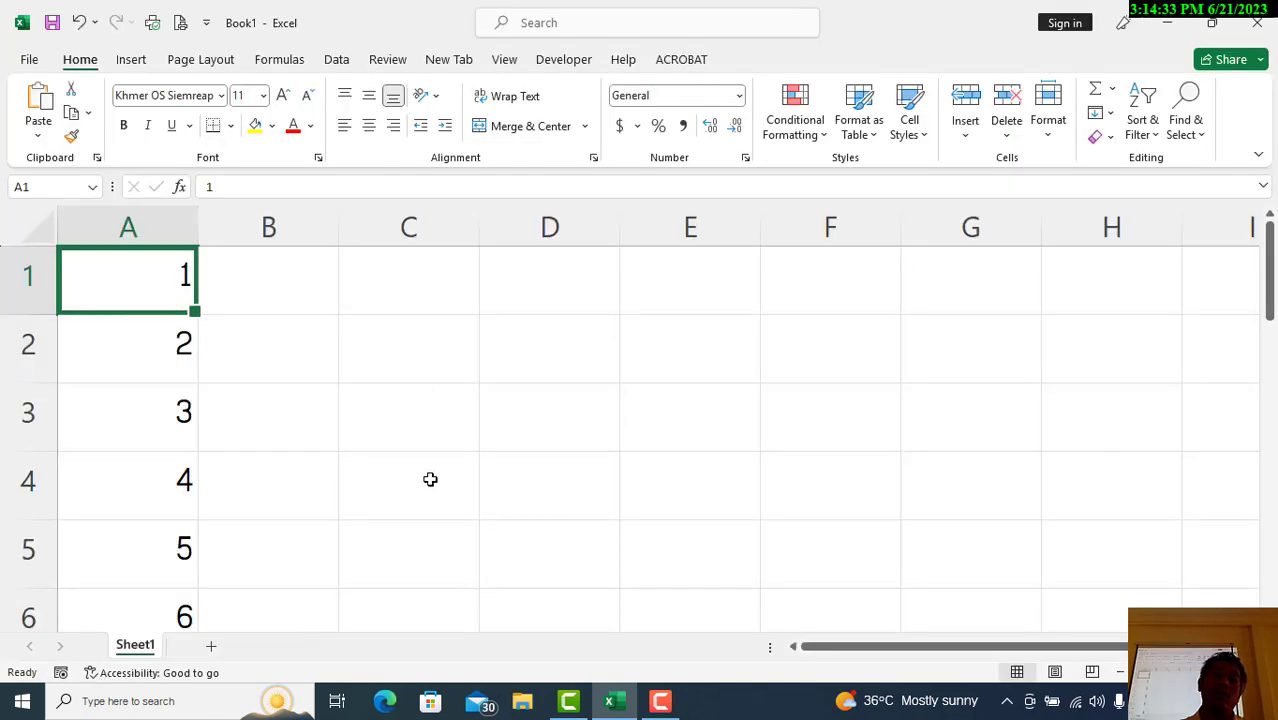
# Open the font settings for the &[Page]/&[Pages] text in the custom footer's center section.
pyautogui.click(222, 59)
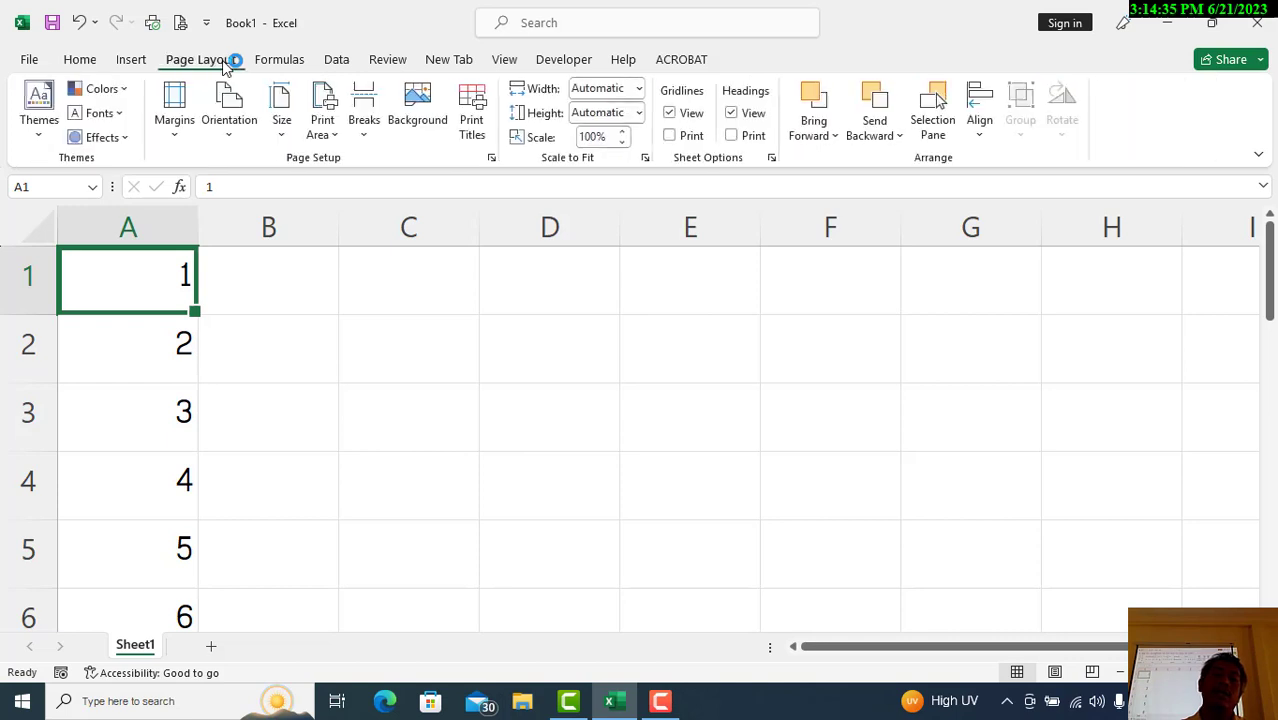
pyautogui.click(492, 158)
pyautogui.click(552, 152)
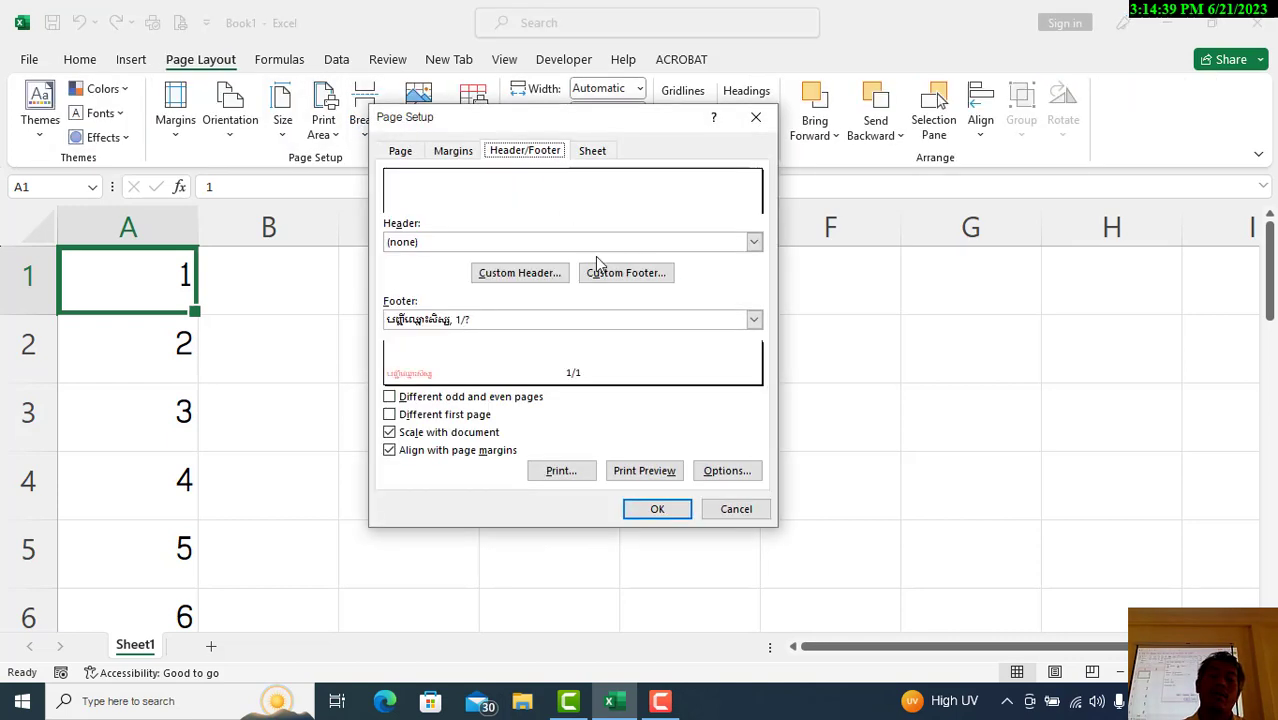
pyautogui.click(618, 272)
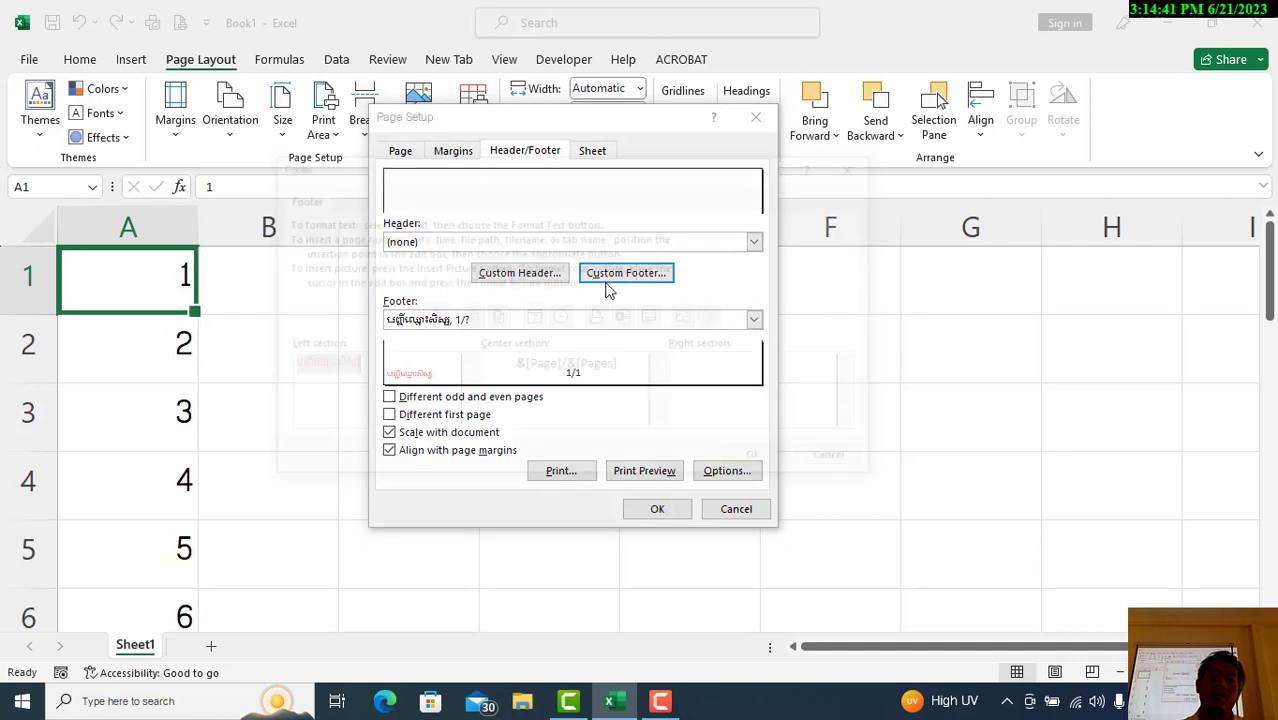
pyautogui.moveTo(625, 379); pyautogui.dragTo(345, 360)
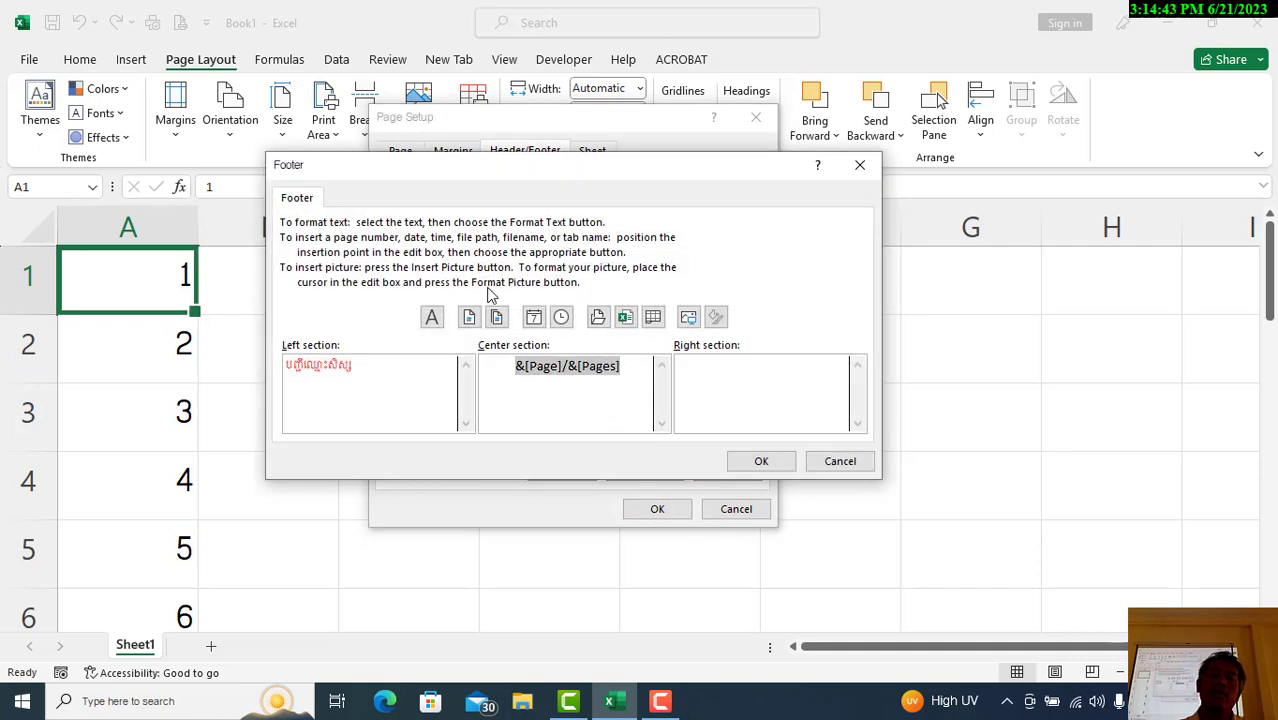
pyautogui.click(432, 318)
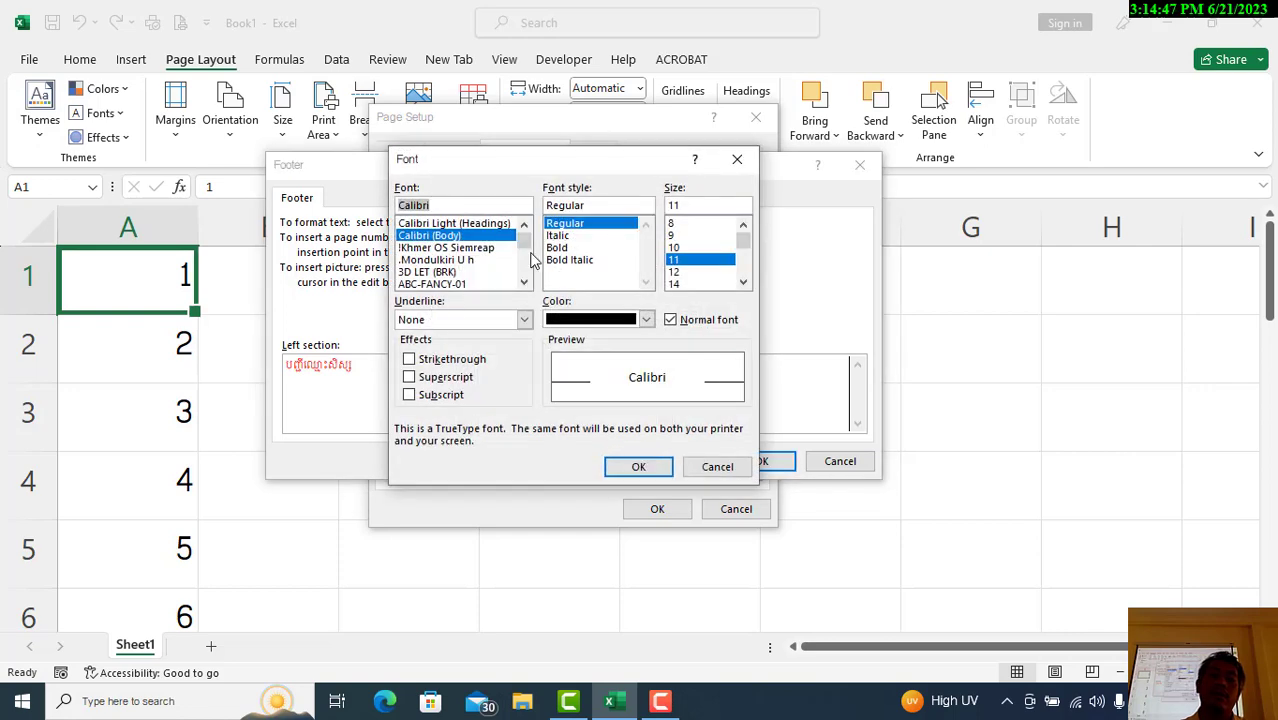
# Choose Khmer OS Siemreap-Kh Auto as the font for the center footer's page numbering.
pyautogui.click(524, 283)
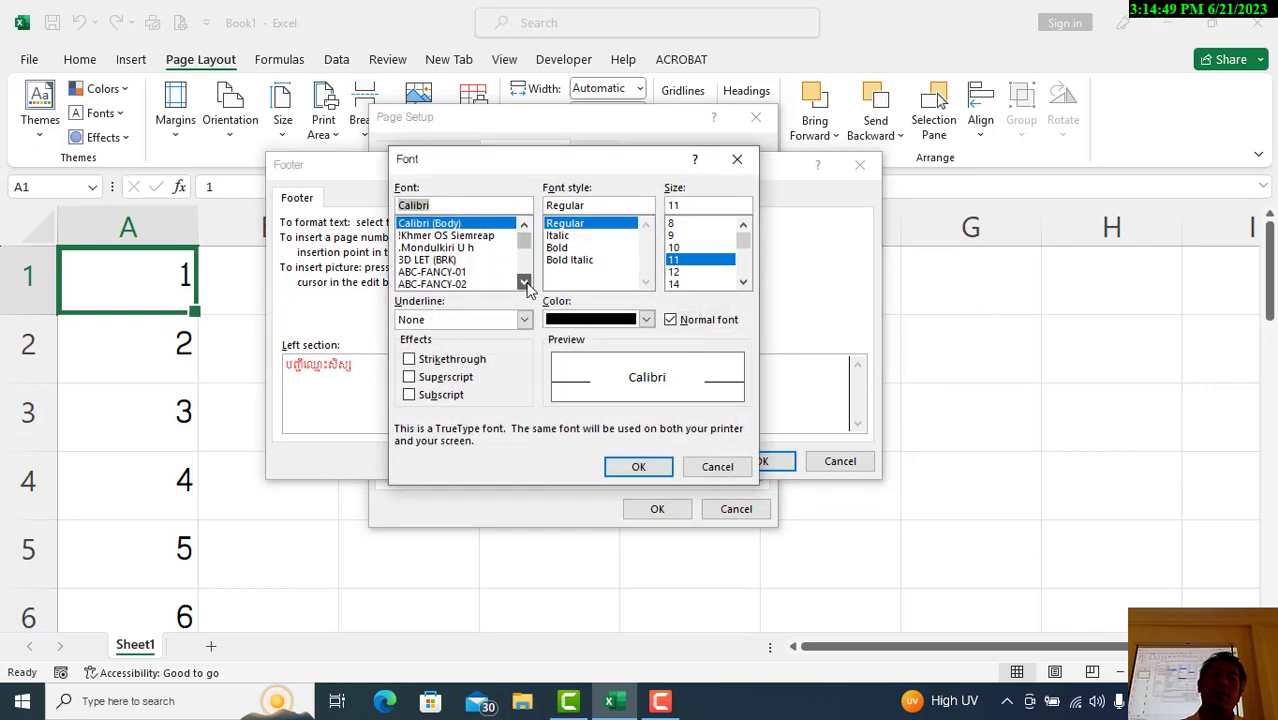
pyautogui.moveTo(524, 283); pyautogui.dragTo(524, 283)
pyautogui.scroll(-10, 452, 250)
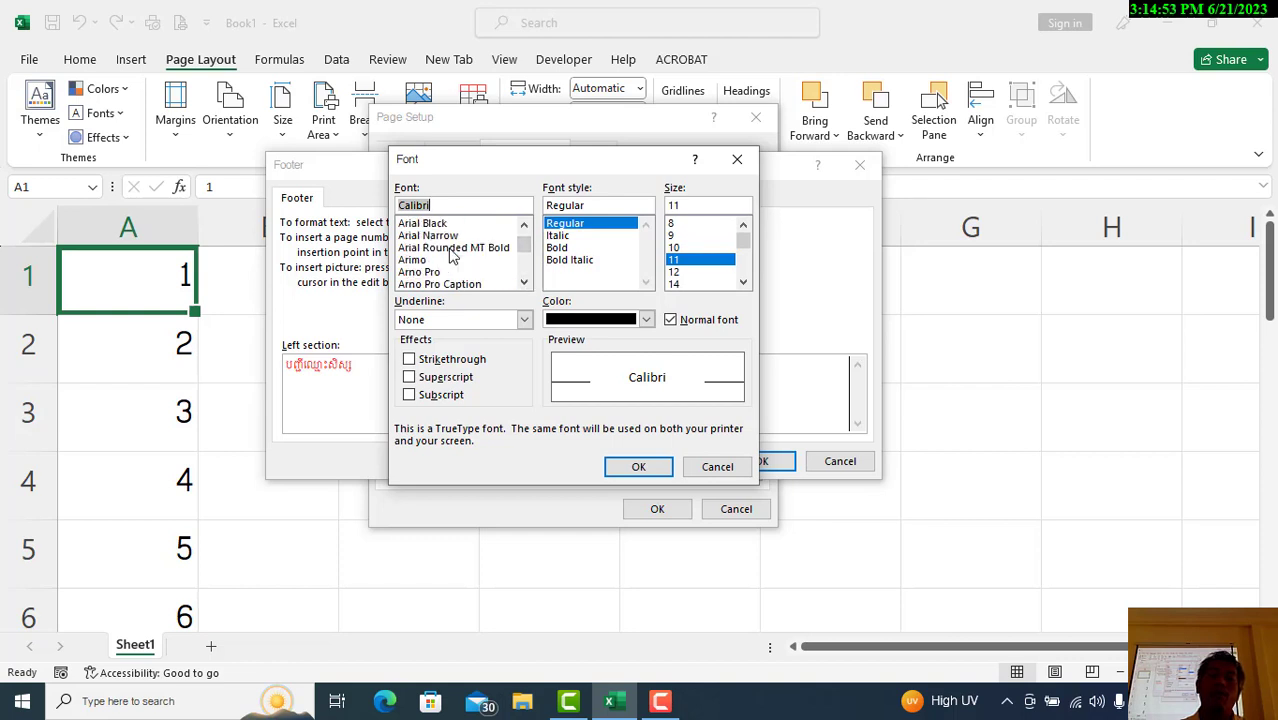
pyautogui.scroll(-20, 452, 257)
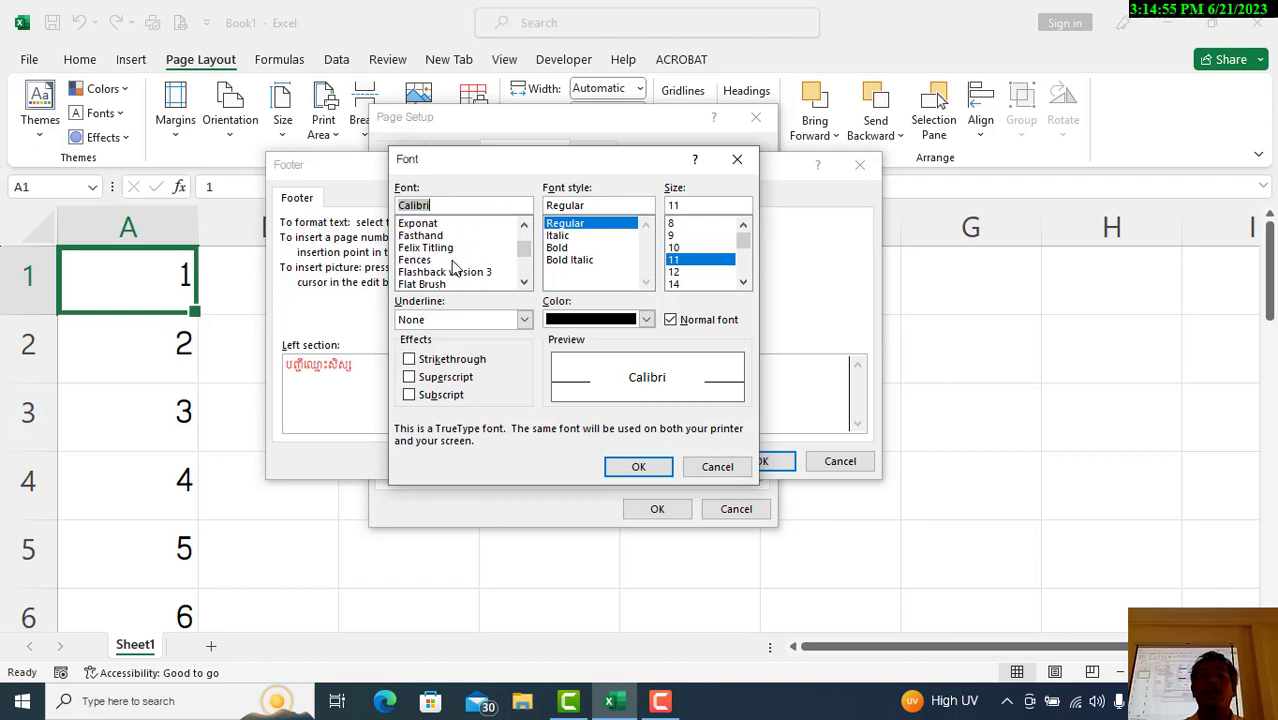
pyautogui.scroll(-20, 452, 265)
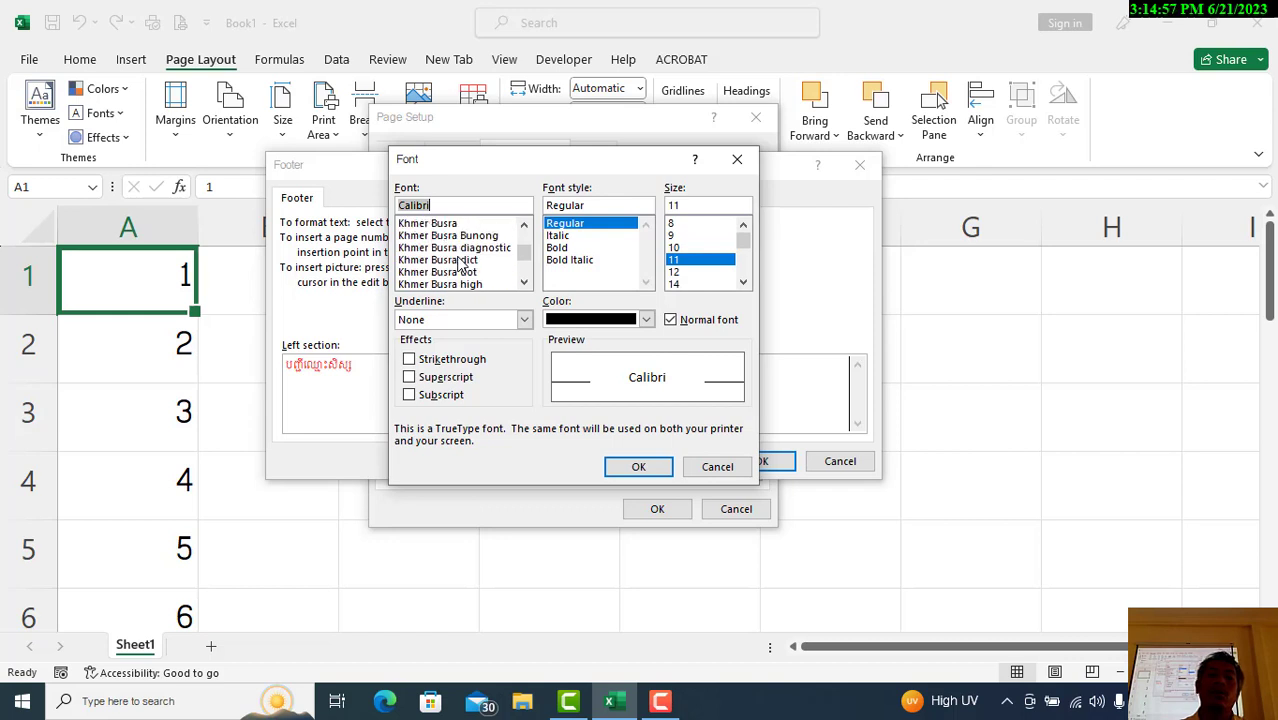
pyautogui.scroll(-15, 465, 258)
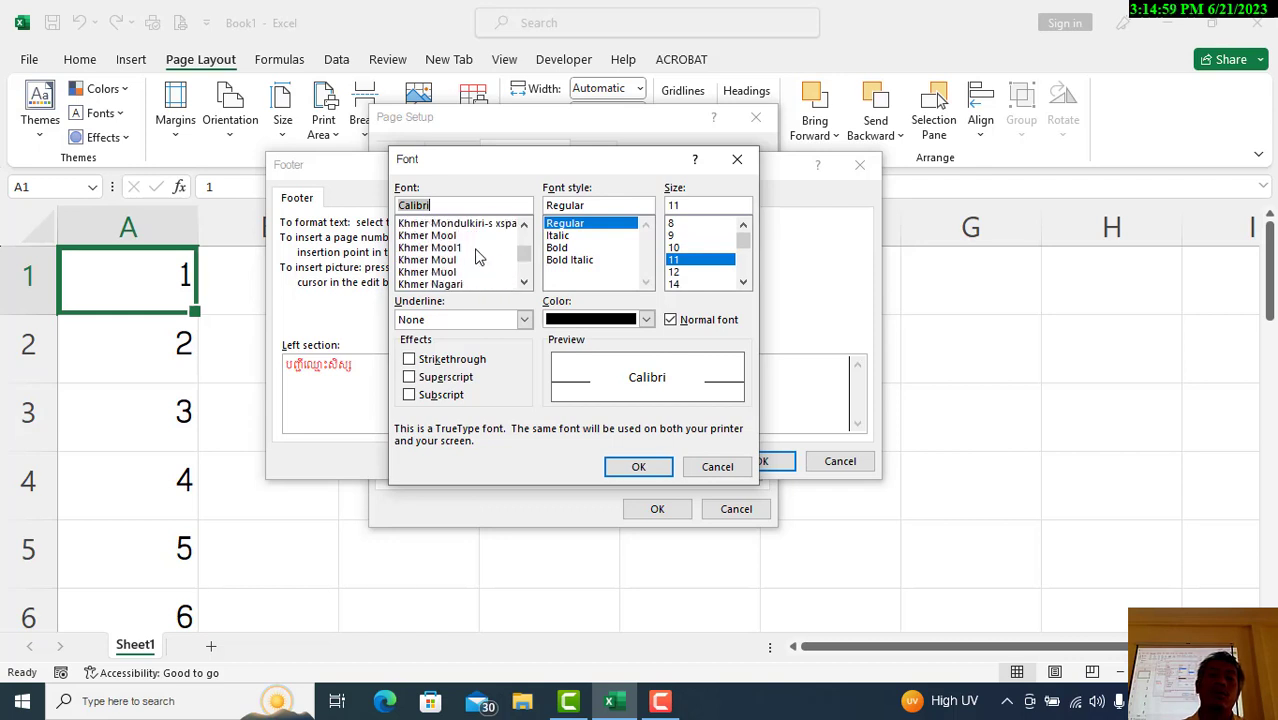
pyautogui.scroll(-10, 477, 257)
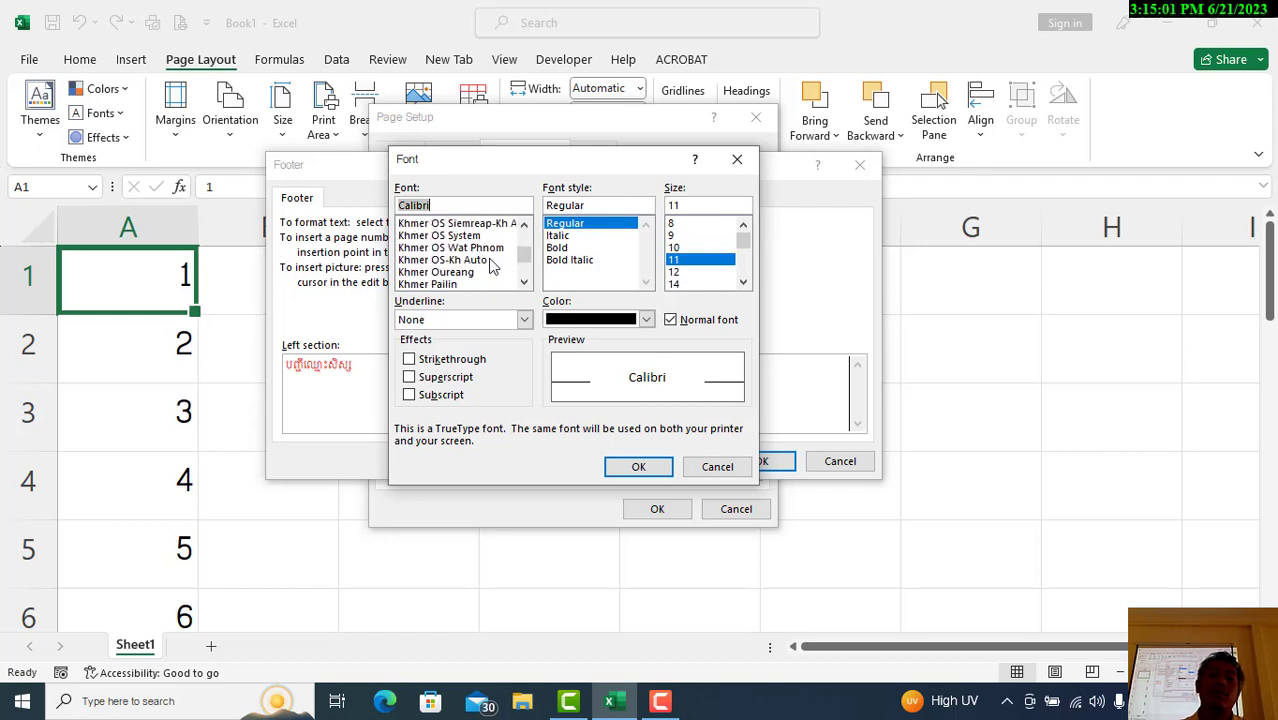
pyautogui.click(498, 223)
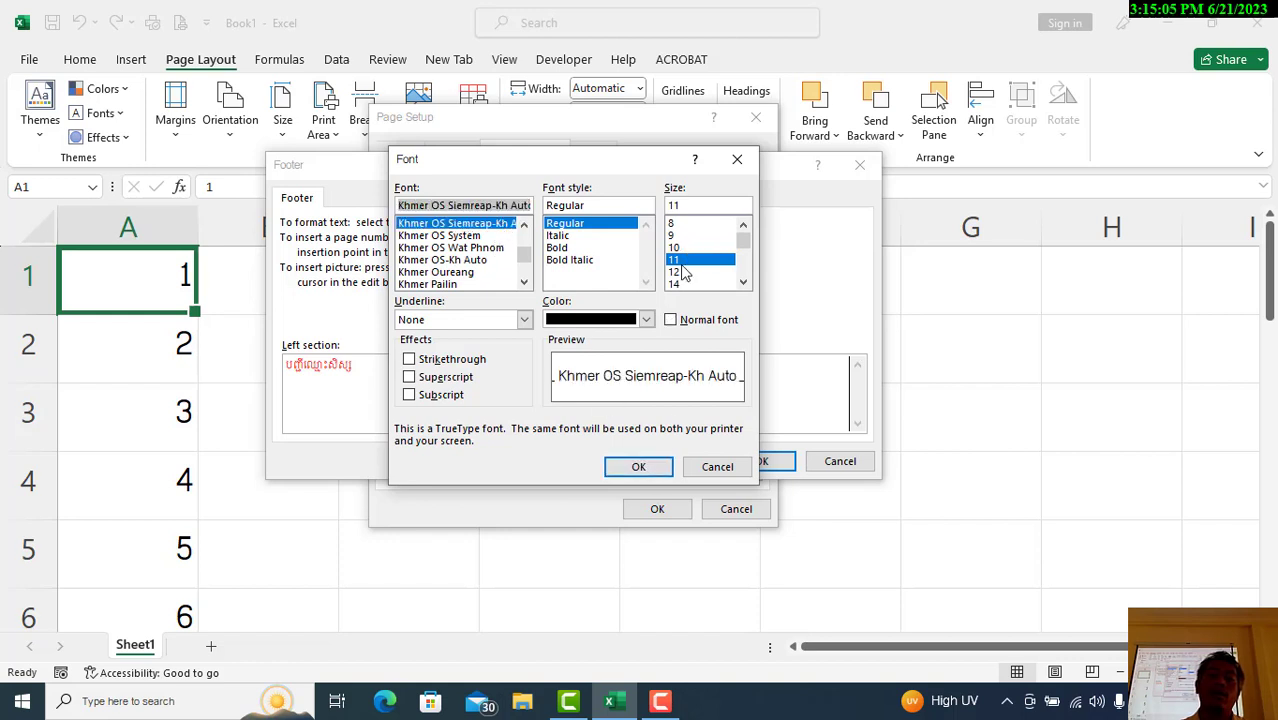
# Set the center footer text's font size to 8 and its color to the standard blue.
pyautogui.click(675, 225)
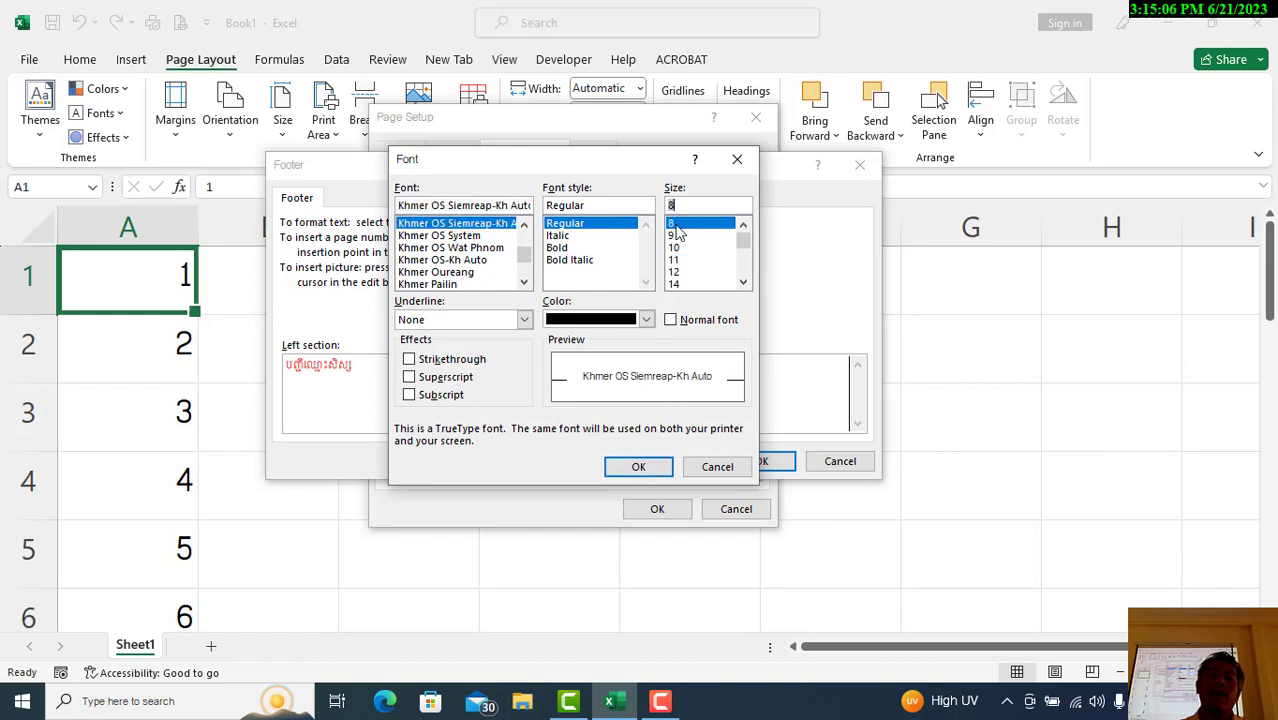
pyautogui.click(646, 319)
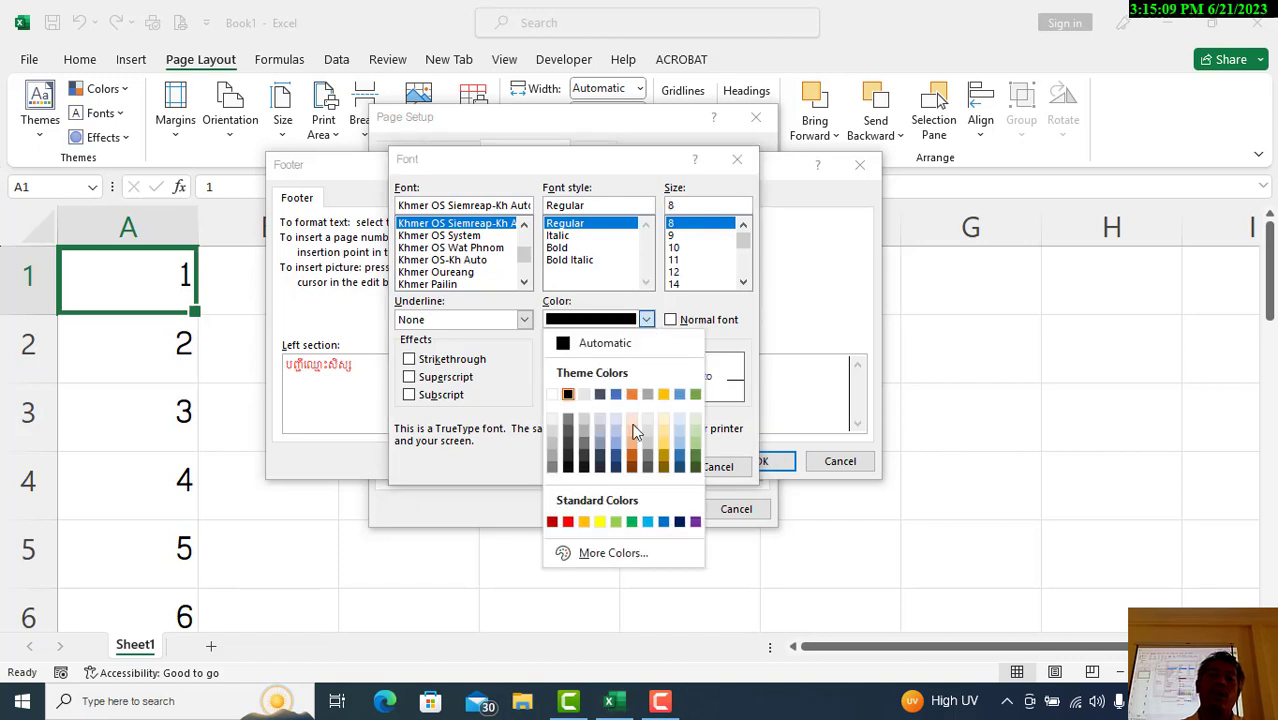
pyautogui.click(663, 521)
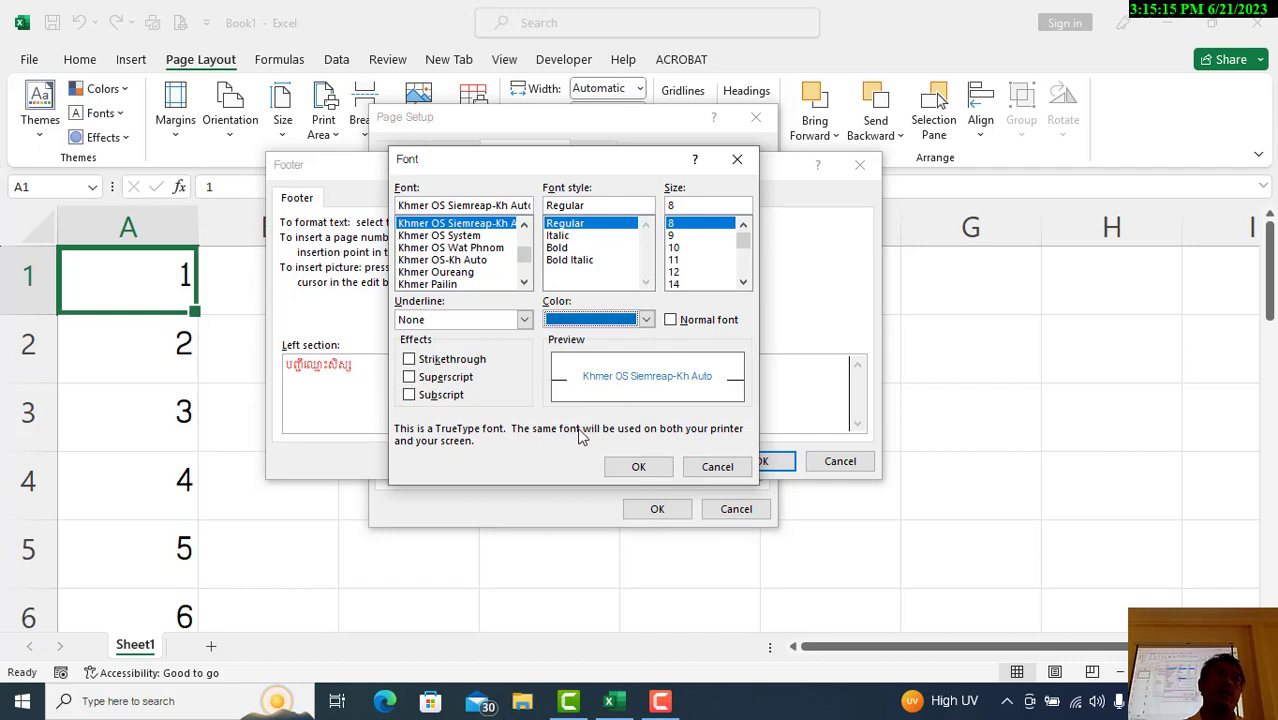
# Confirm the center footer's font formatting and apply the custom footer to the worksheet.
pyautogui.click(640, 466)
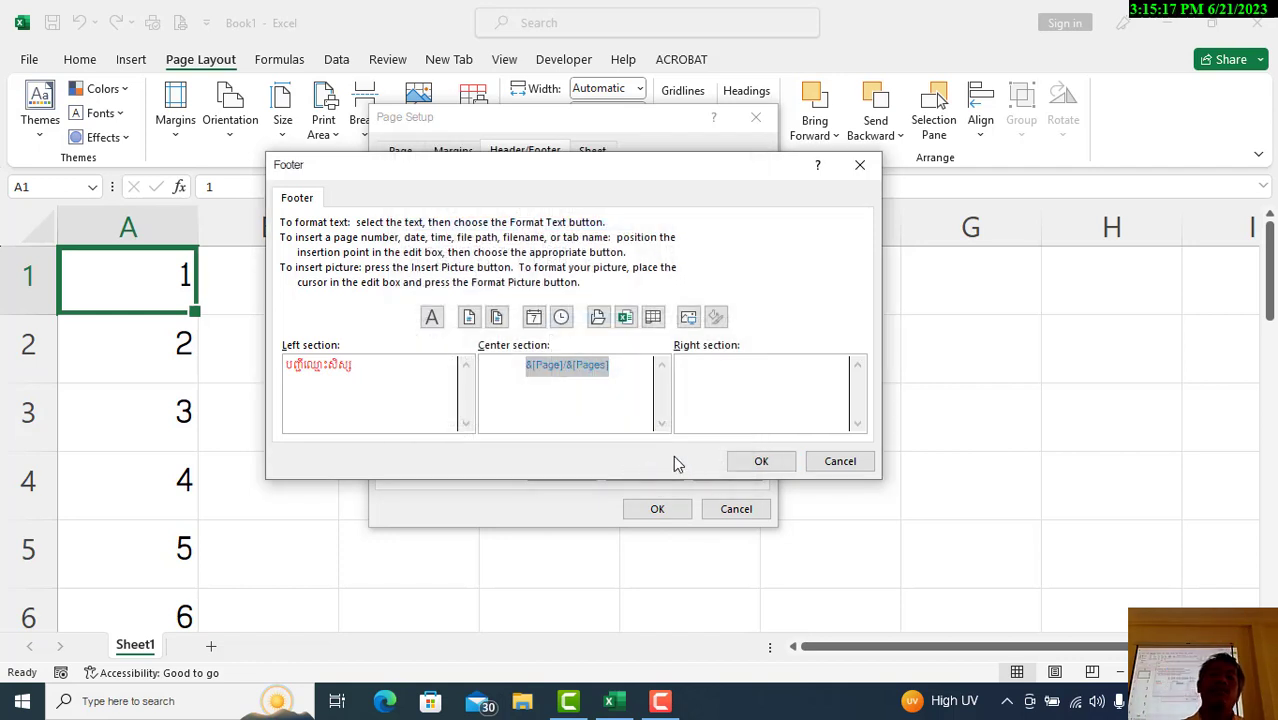
pyautogui.click(762, 462)
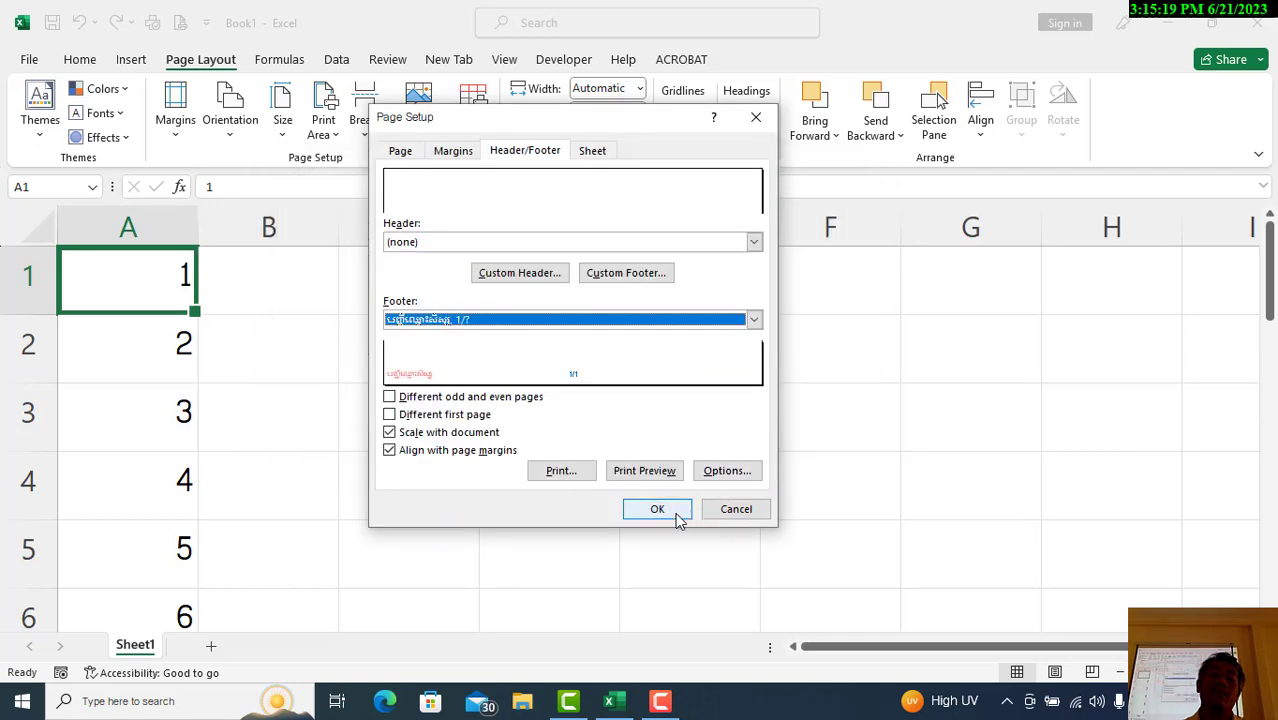
pyautogui.click(652, 506)
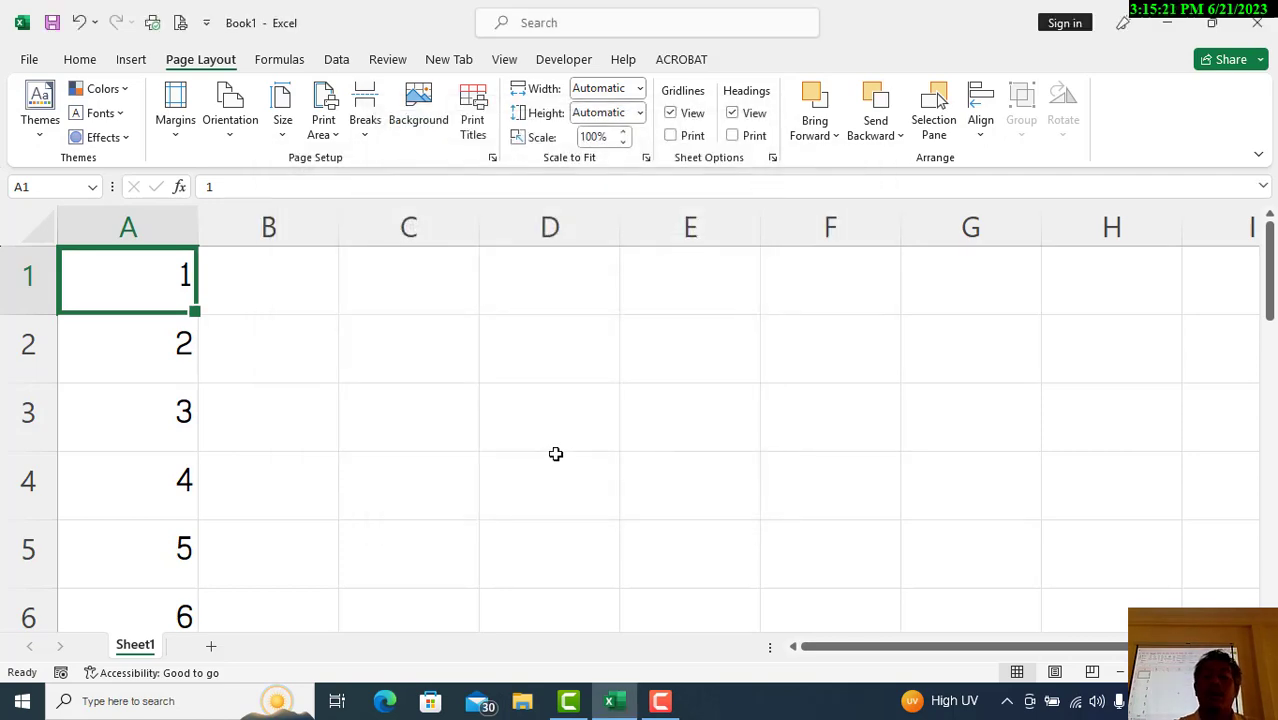
# Check the reformatted page numbering at the bottom of page 1 in print preview, and return to the worksheet.
pyautogui.hotkey('ctrl', '1')
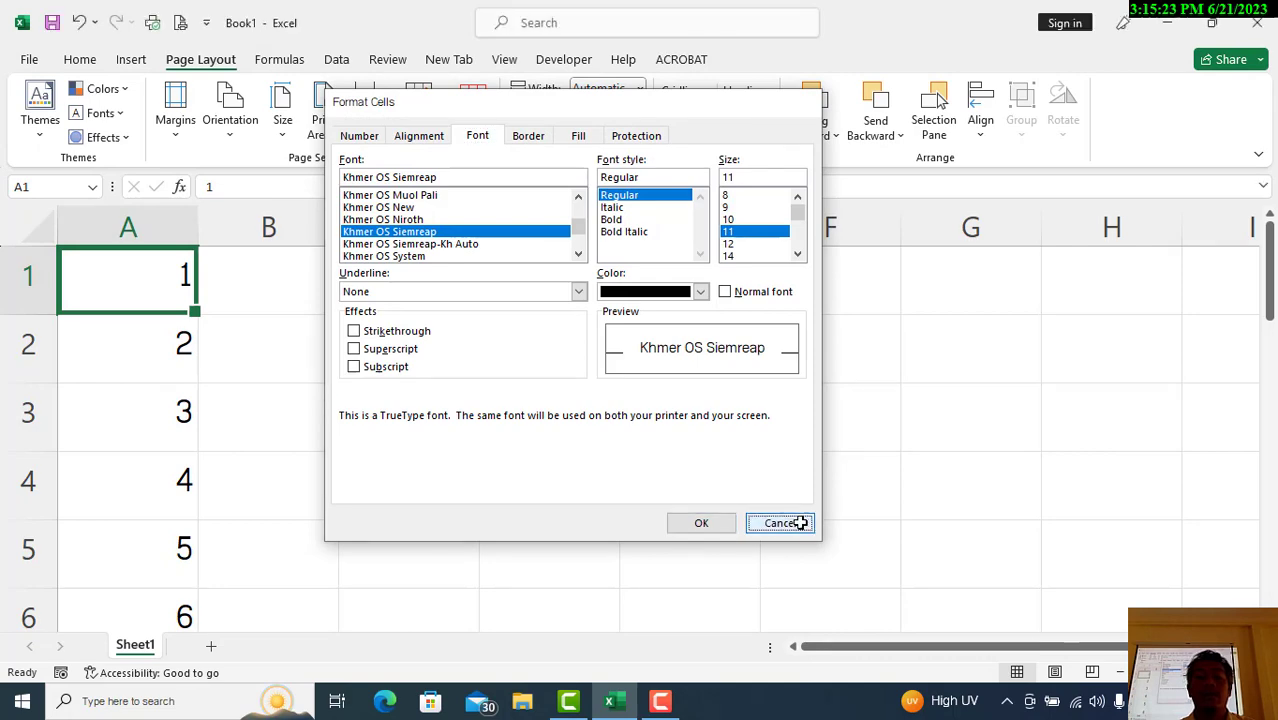
pyautogui.click(798, 524)
pyautogui.hotkey('ctrl', 'p')
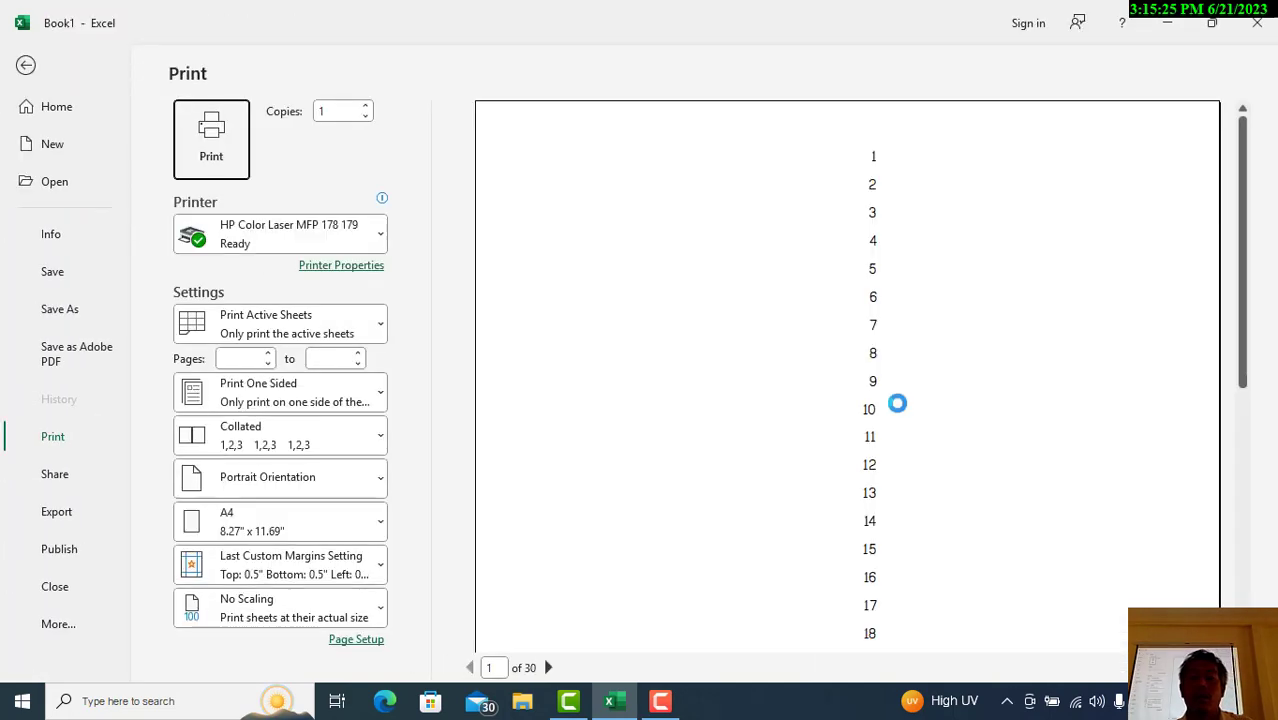
pyautogui.scroll(-4, 887, 434)
pyautogui.scroll(-1, 890, 437)
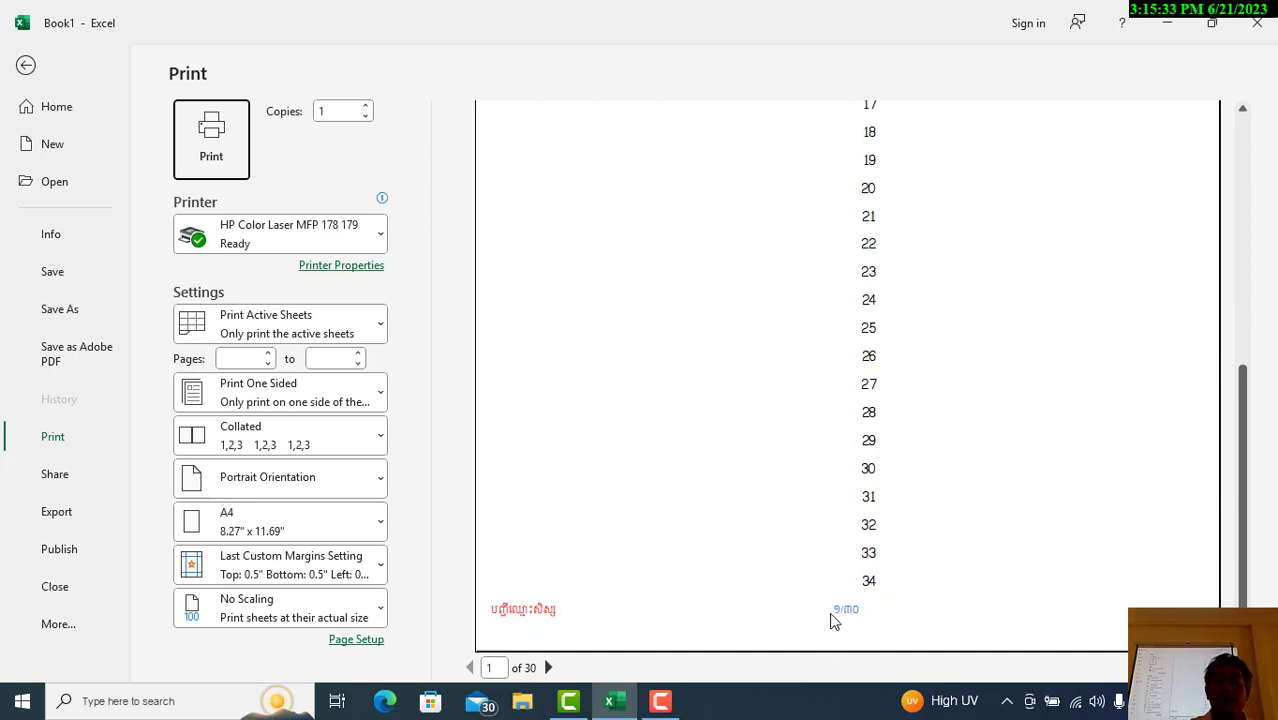
pyautogui.click(27, 58)
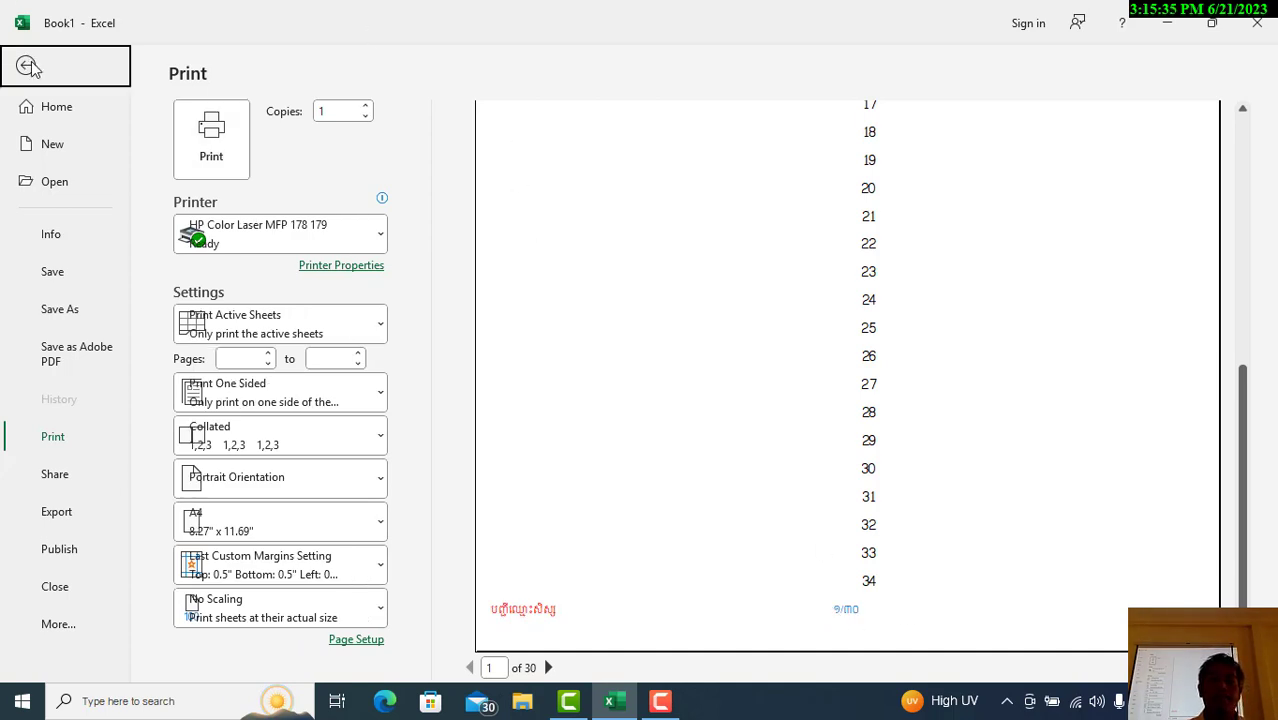
# Insert the date and time, separated by a slash, in the custom footer's right section and apply the footer.
pyautogui.click(492, 158)
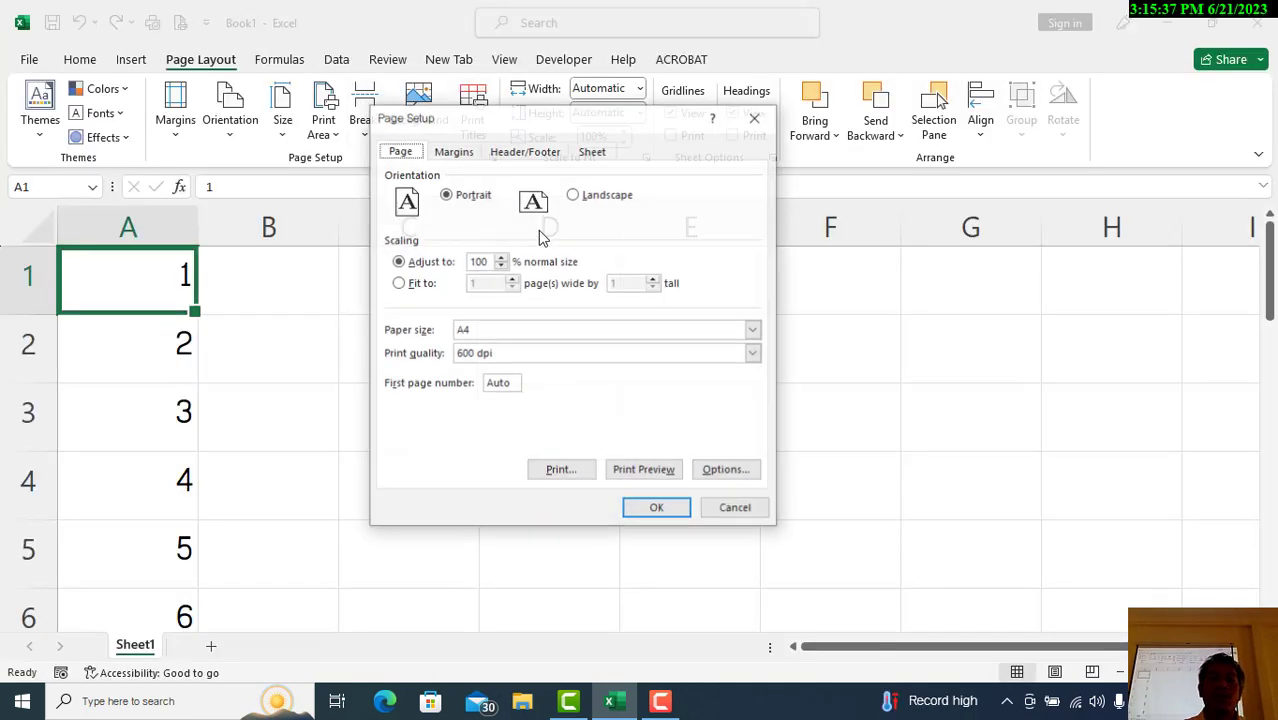
pyautogui.click(524, 151)
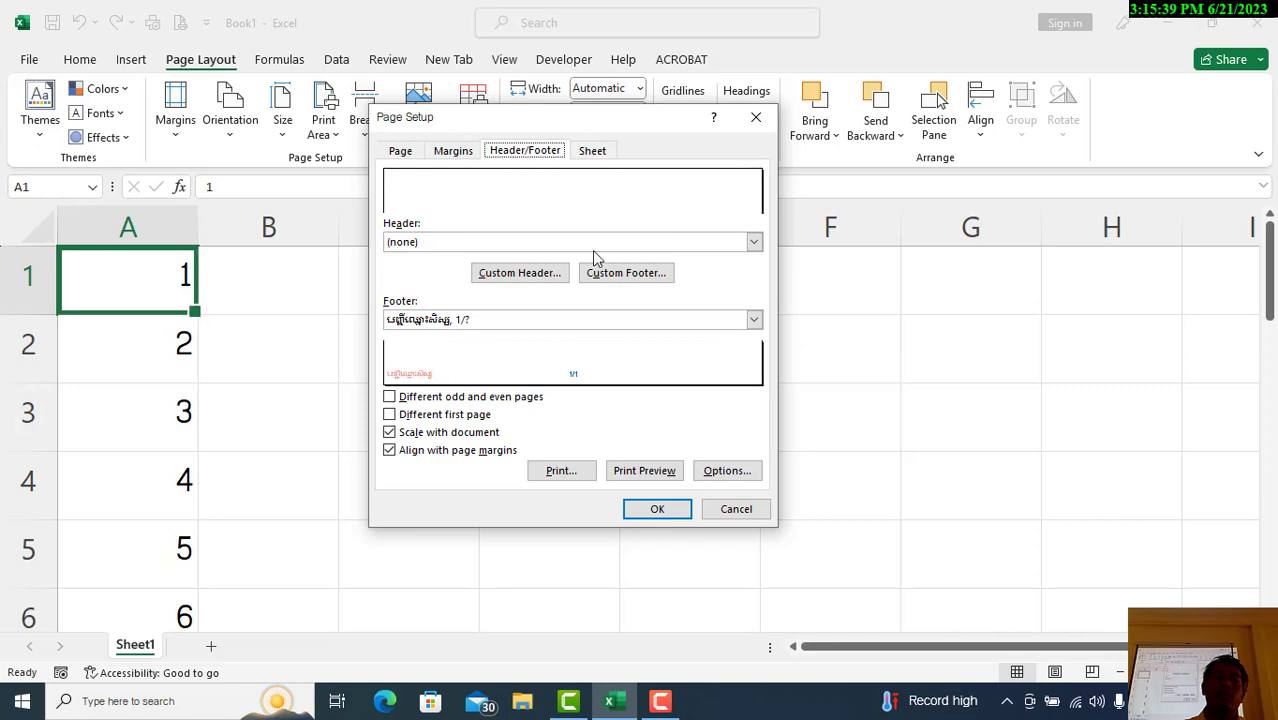
pyautogui.click(622, 276)
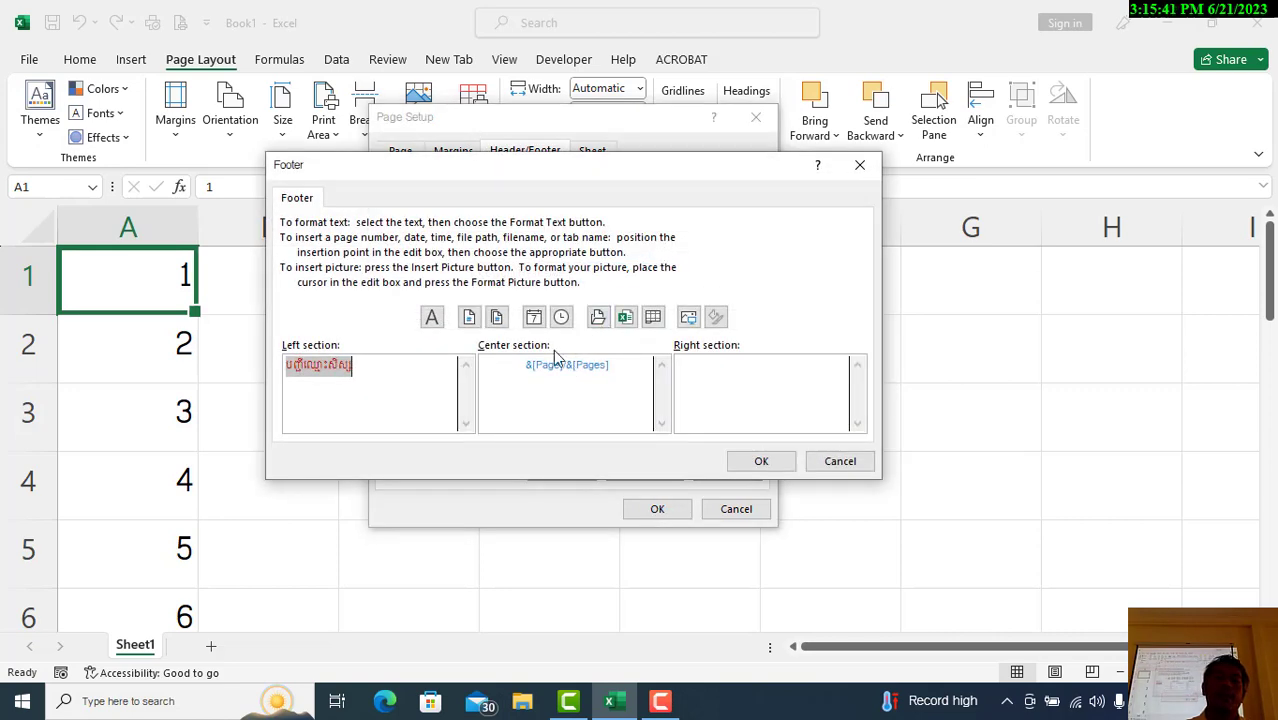
pyautogui.click(722, 365)
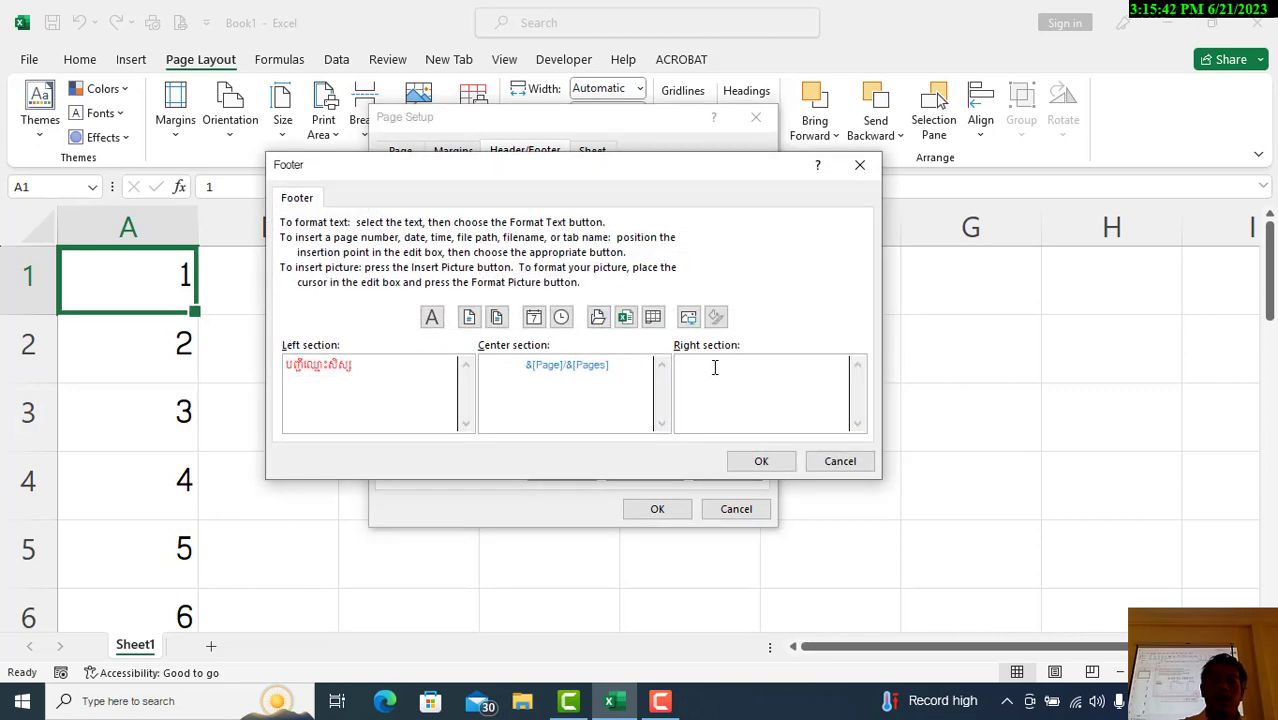
pyautogui.click(534, 318)
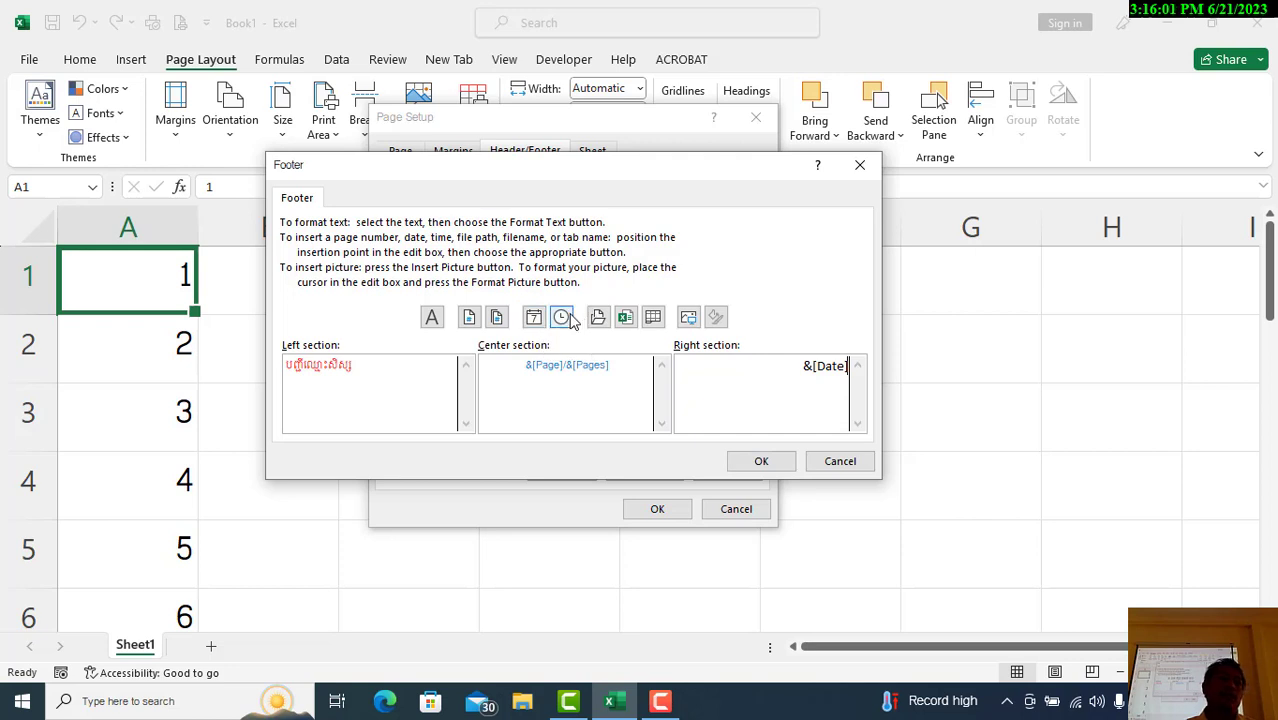
pyautogui.write('/')
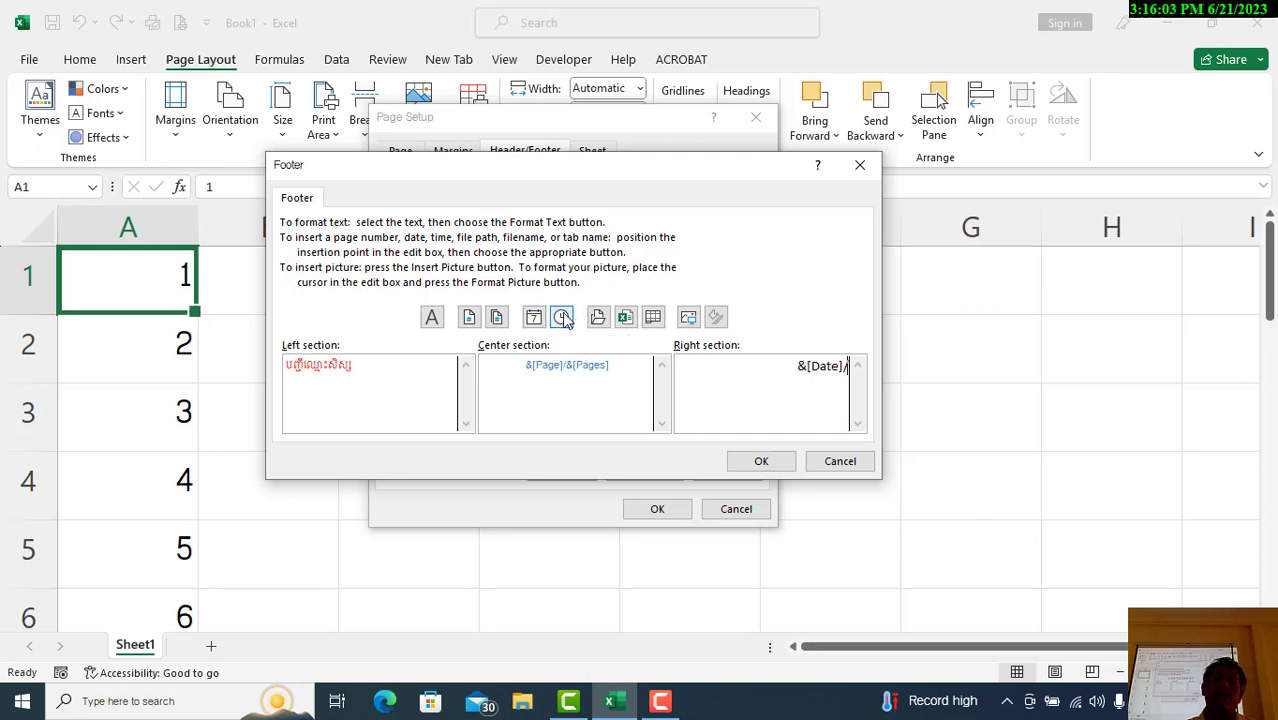
pyautogui.click(562, 318)
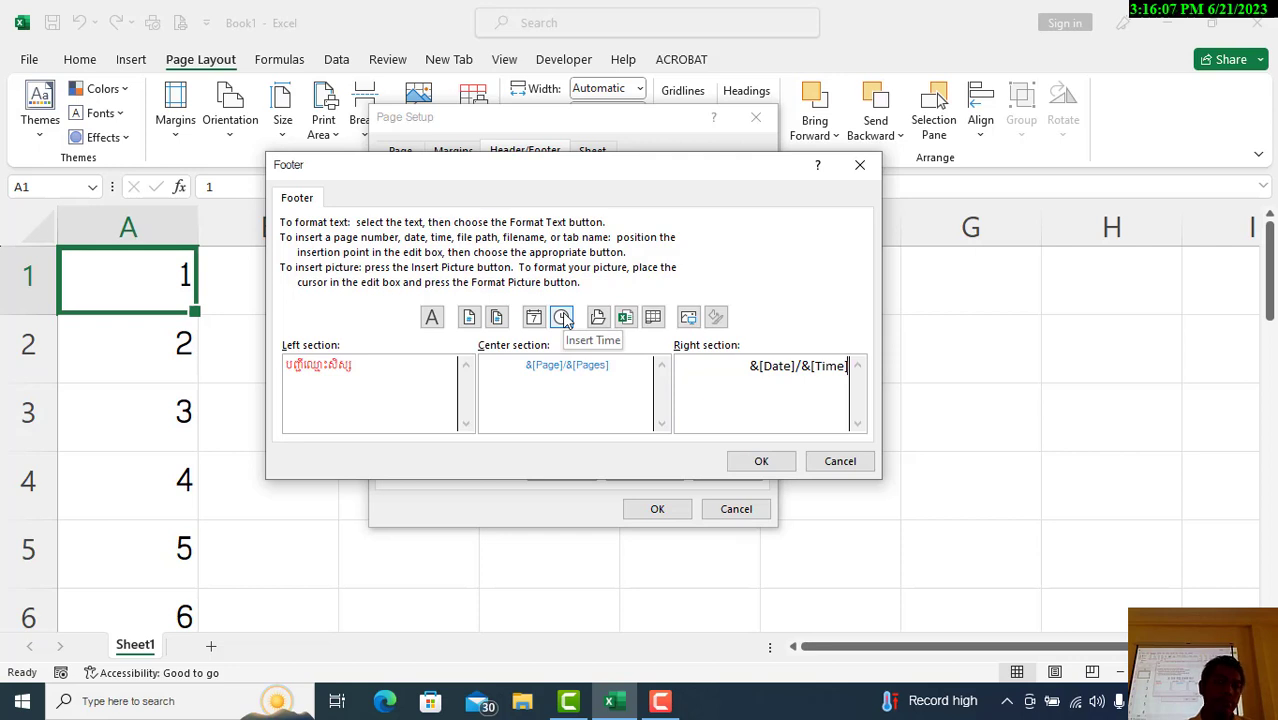
pyautogui.click(761, 461)
pyautogui.click(655, 511)
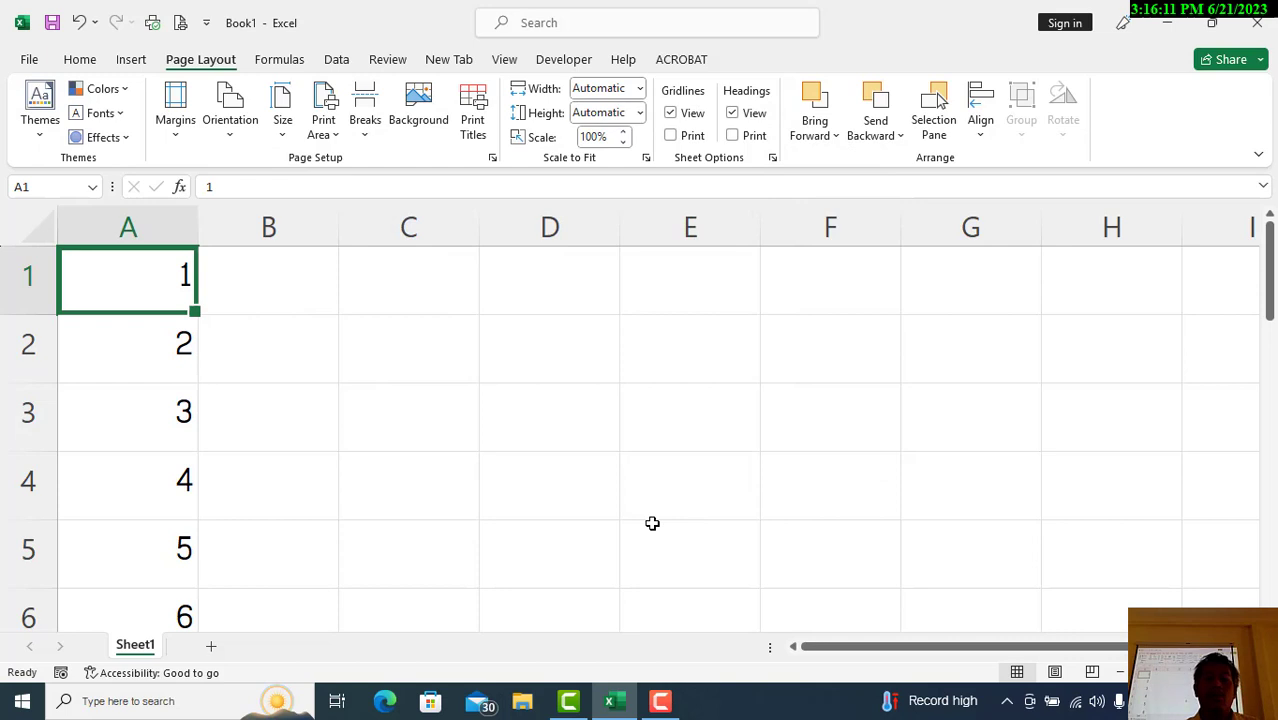
# Check the date and time in page 1's footer in print preview, and return to the worksheet.
pyautogui.hotkey('ctrl', 'p')
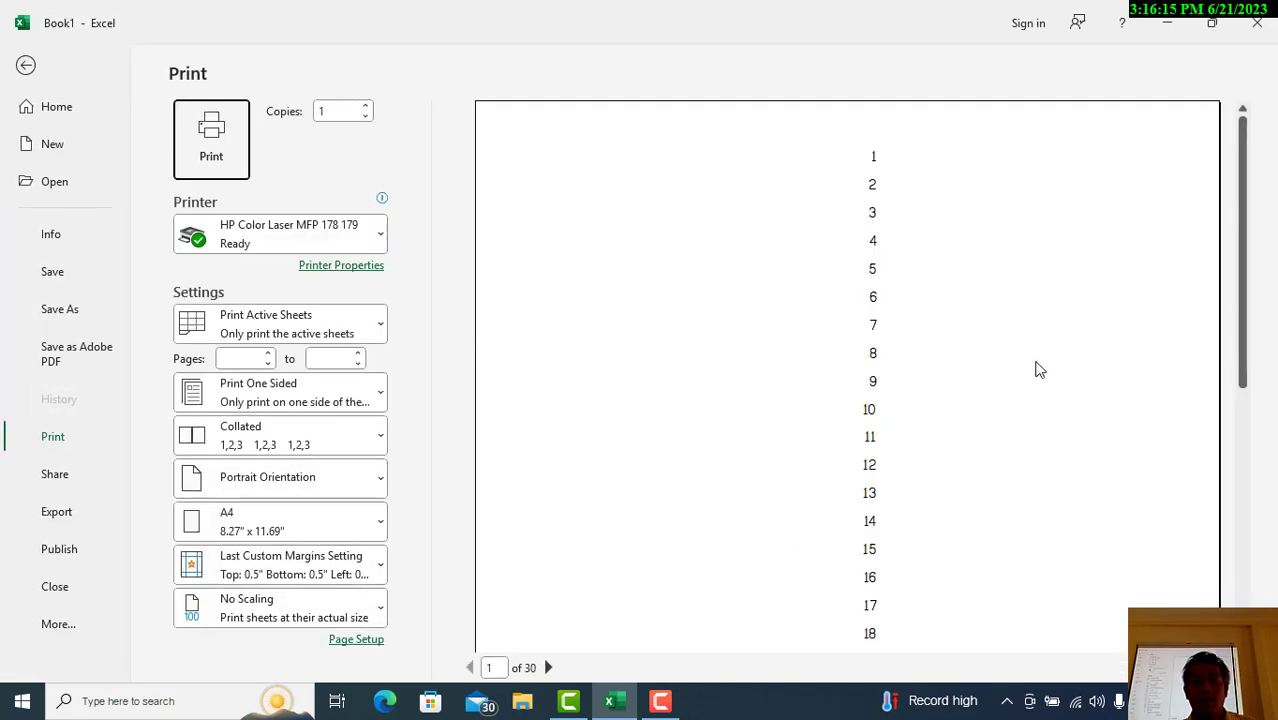
pyautogui.scroll(-6, 1058, 377)
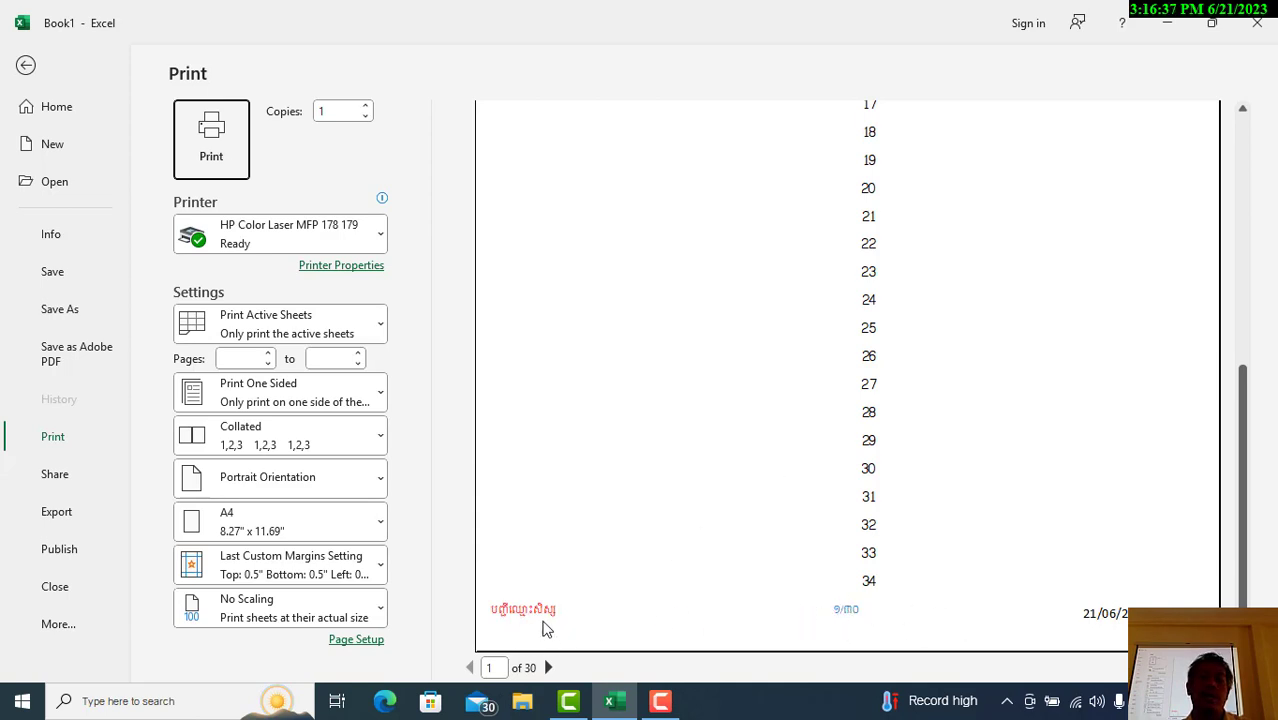
pyautogui.click(40, 66)
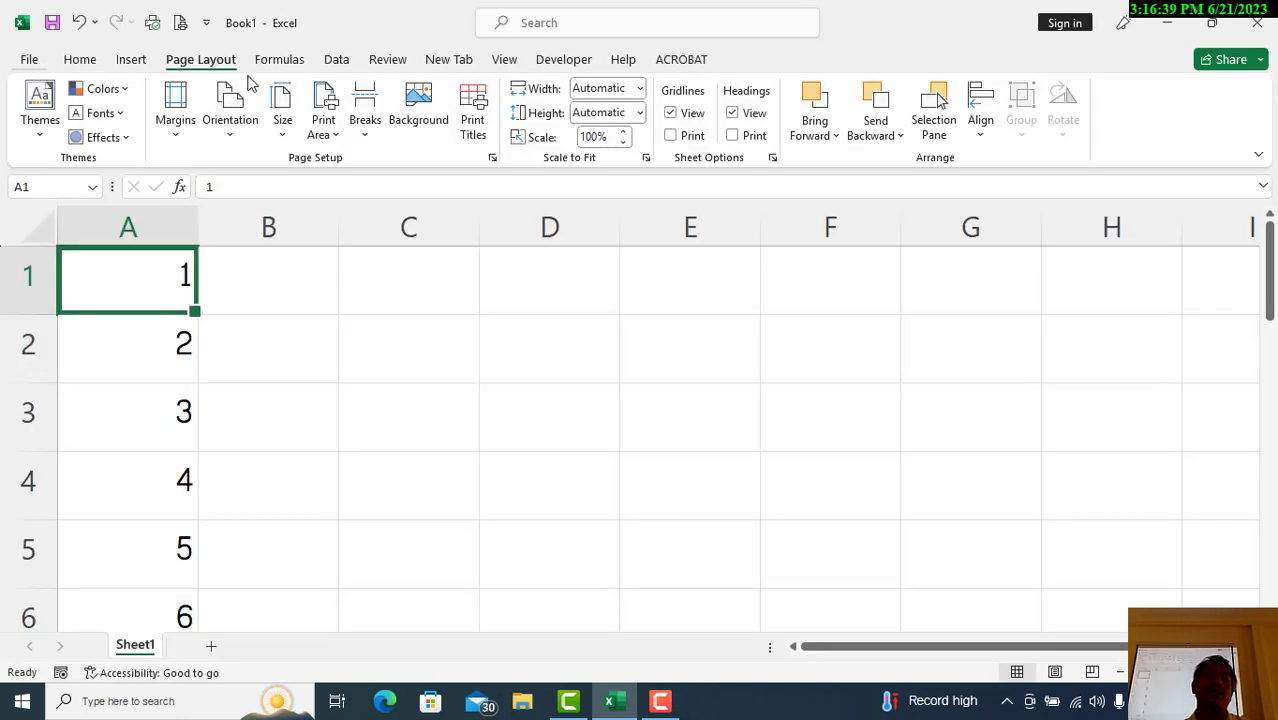
# Replace the date and time in the custom footer's right section with the file name, and check the footer in print preview.
pyautogui.click(492, 157)
pyautogui.click(524, 151)
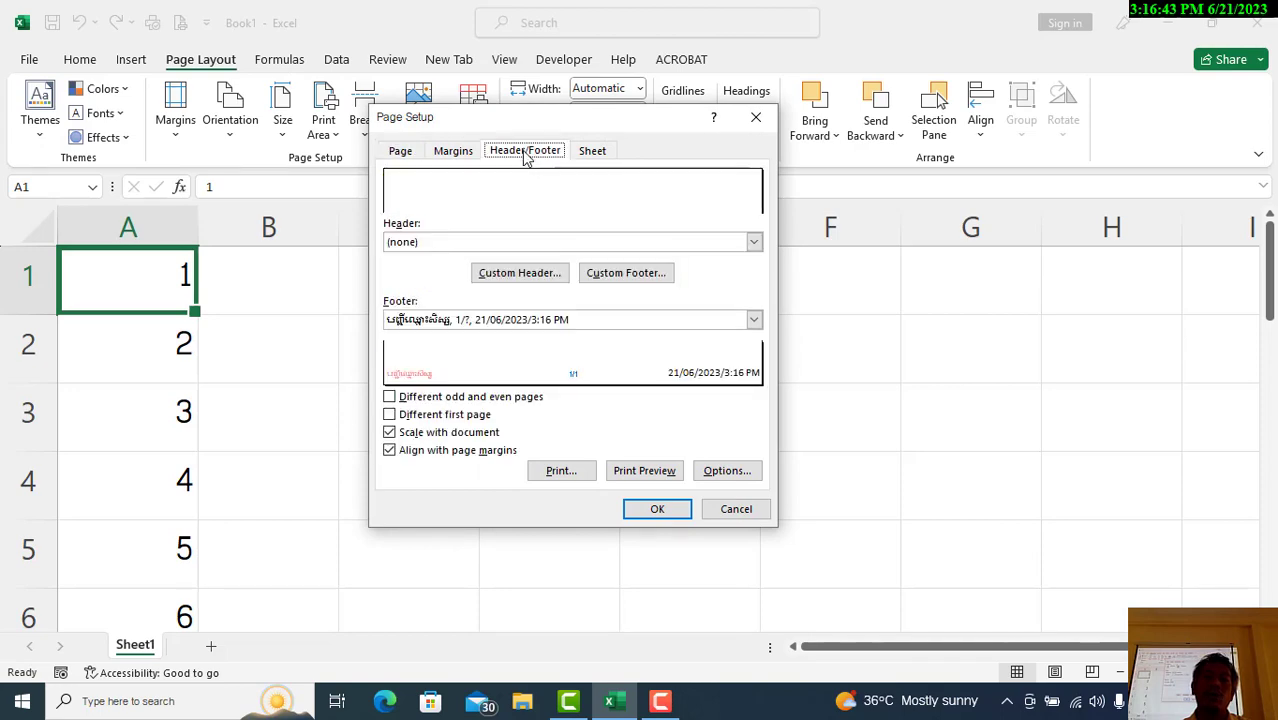
pyautogui.click(618, 280)
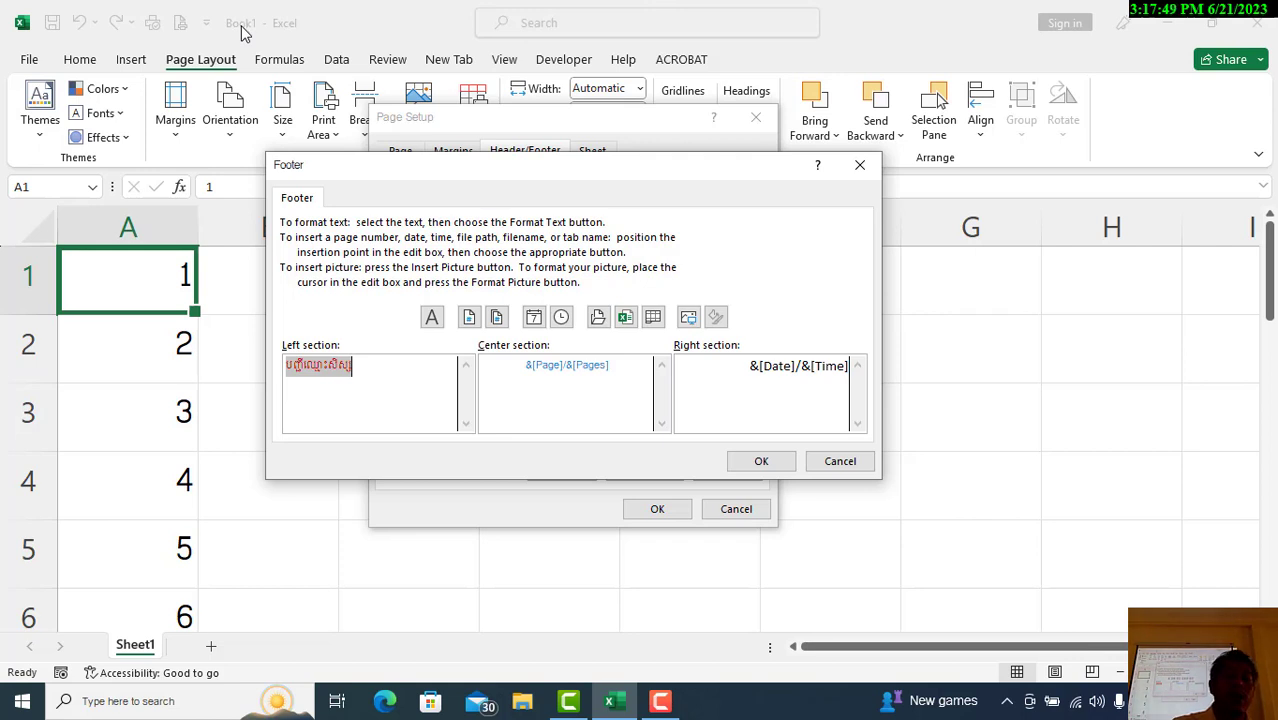
pyautogui.click(722, 376)
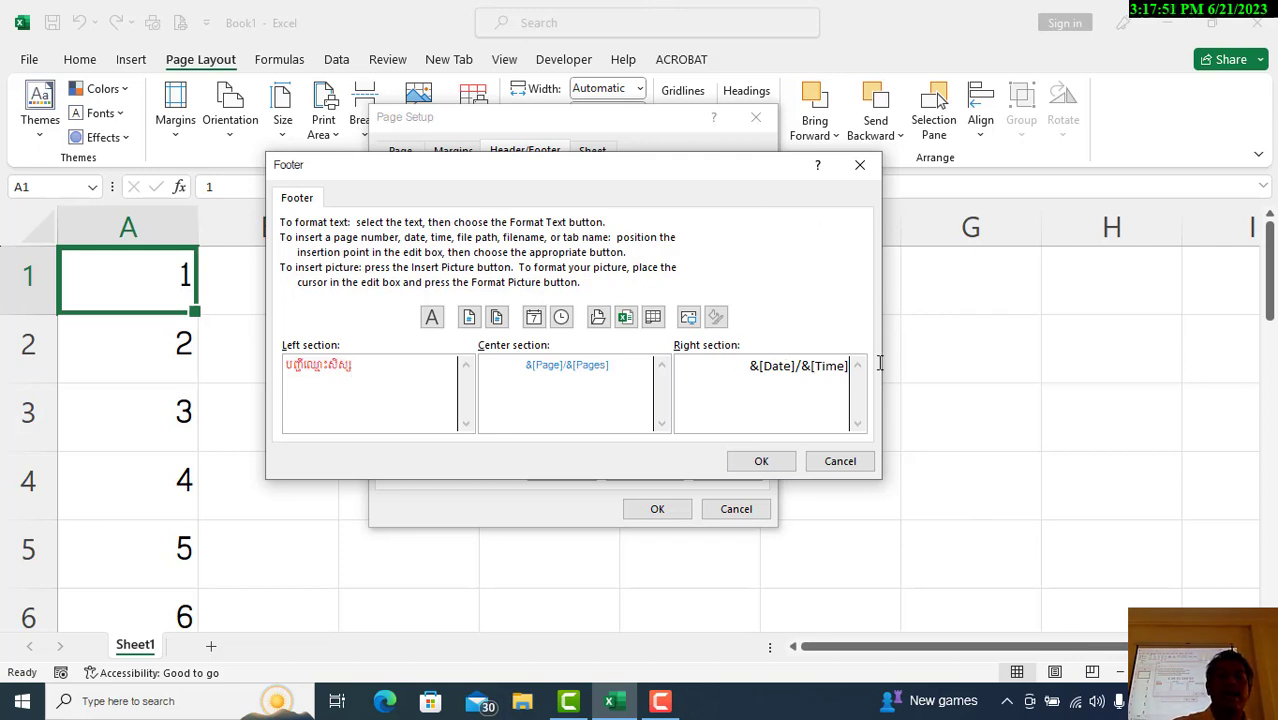
pyautogui.hotkey('ctrl', 'a')
pyautogui.press('Delete')
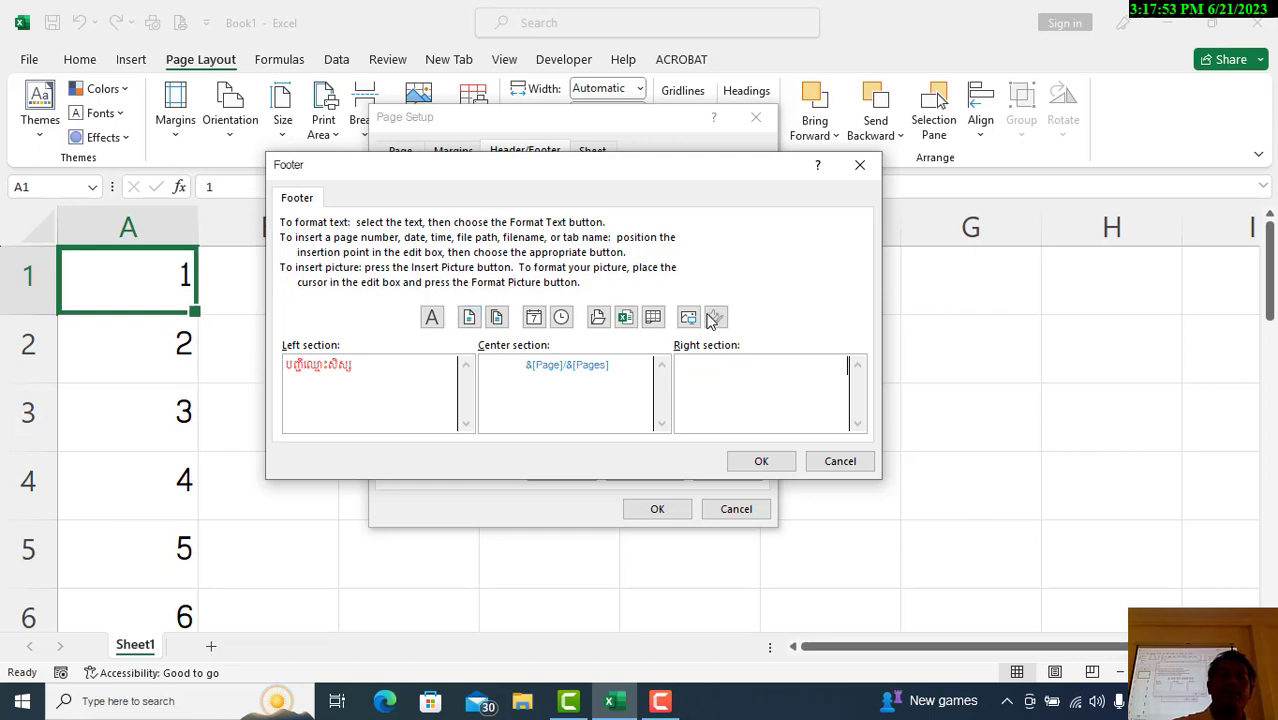
pyautogui.click(628, 317)
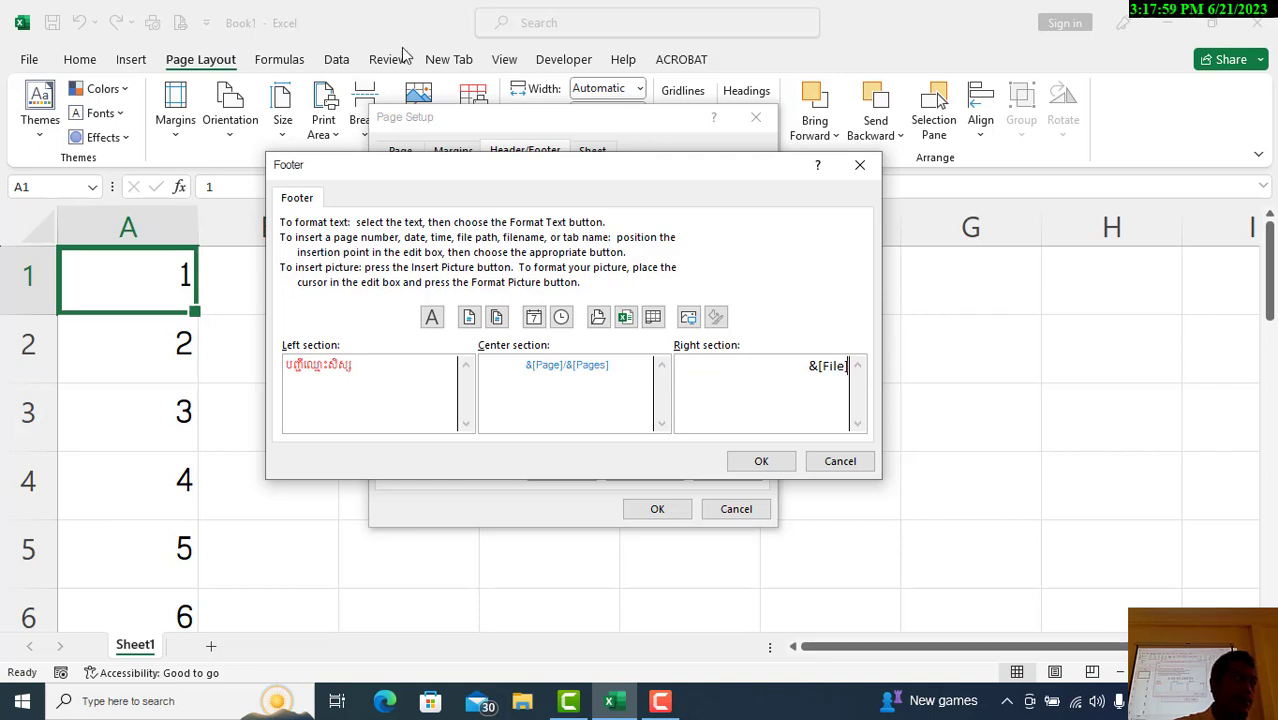
pyautogui.click(758, 461)
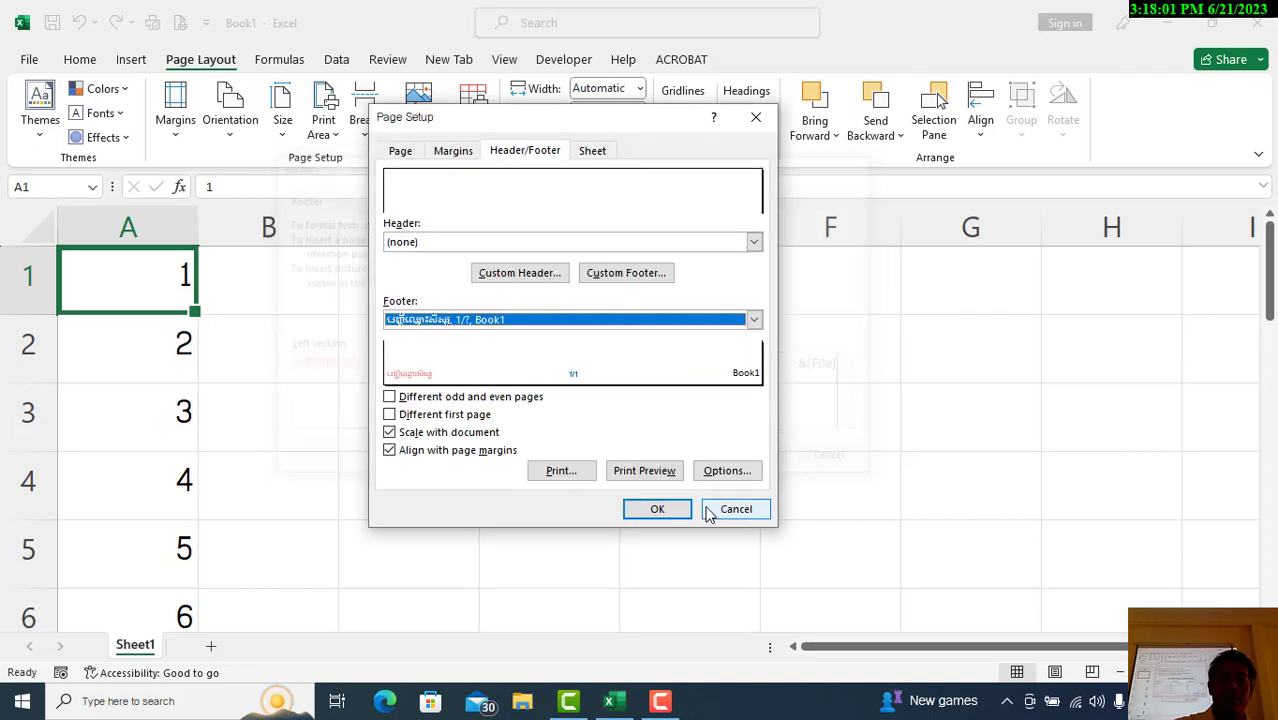
pyautogui.click(663, 512)
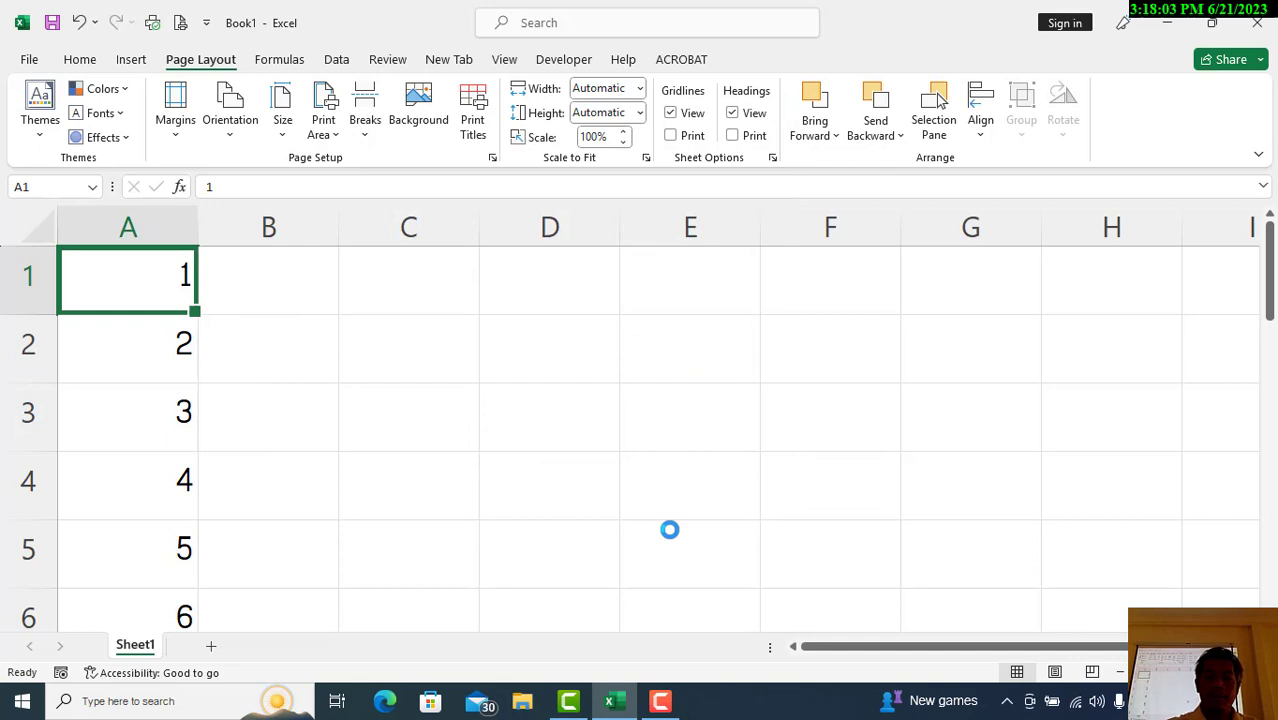
pyautogui.scroll(-5, 950, 420)
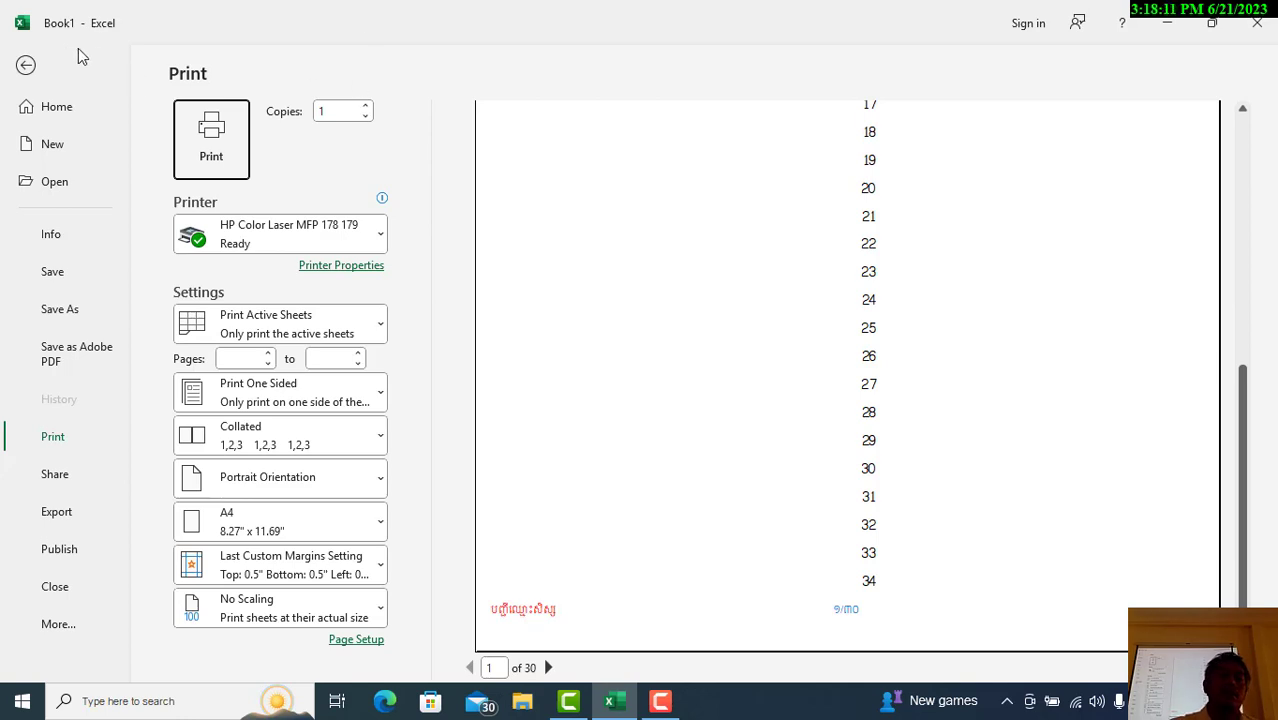
pyautogui.click(27, 66)
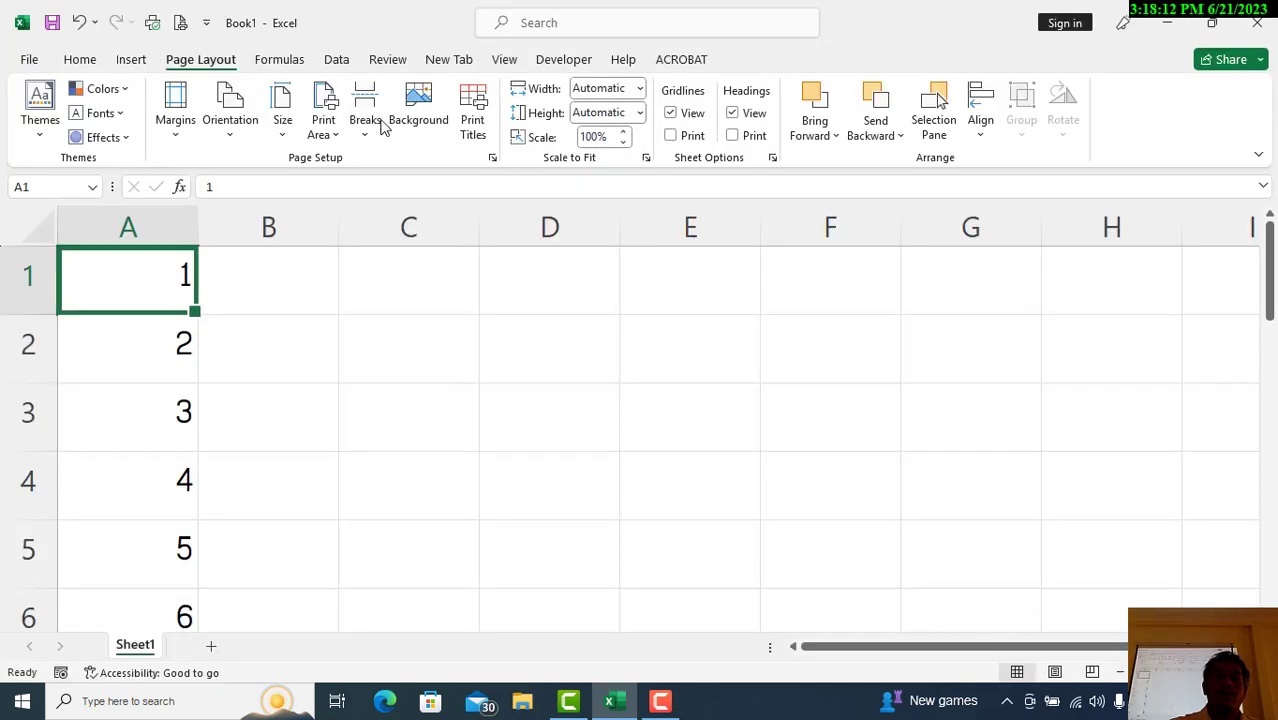
# Replace the &[File] code in the custom footer's right section with the file path code and apply the footer.
pyautogui.click(492, 158)
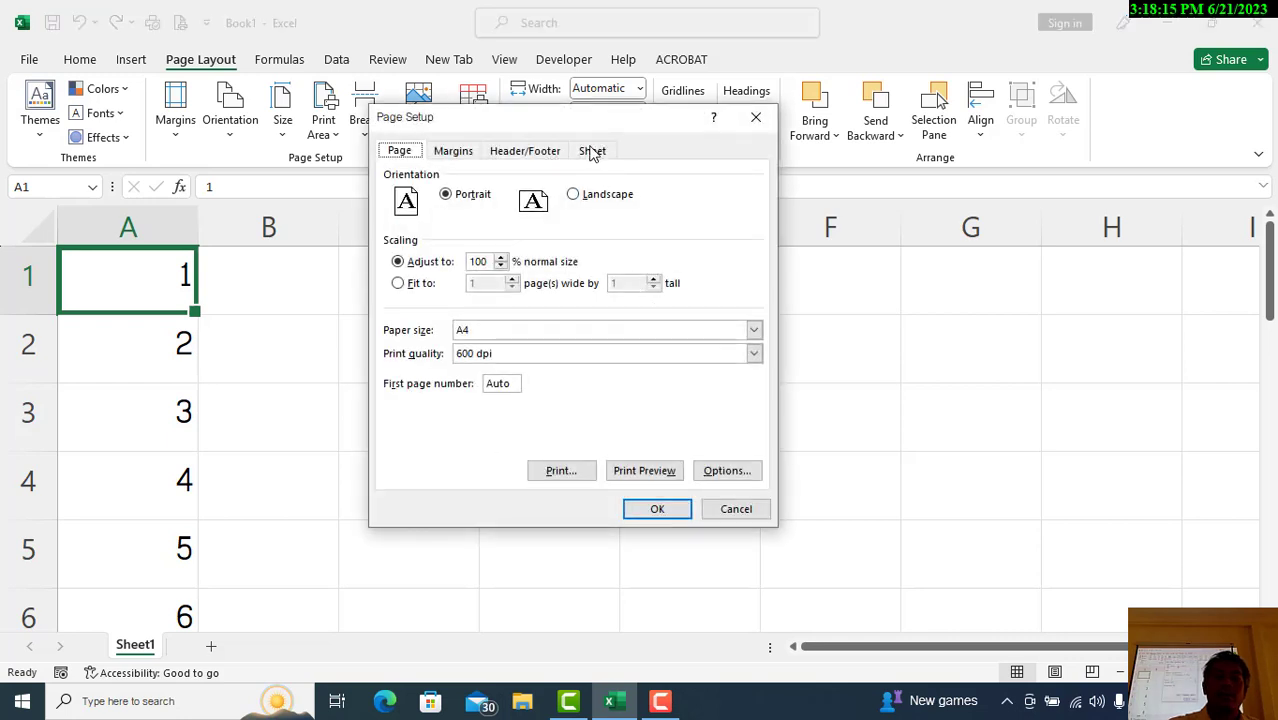
pyautogui.click(591, 150)
pyautogui.click(537, 155)
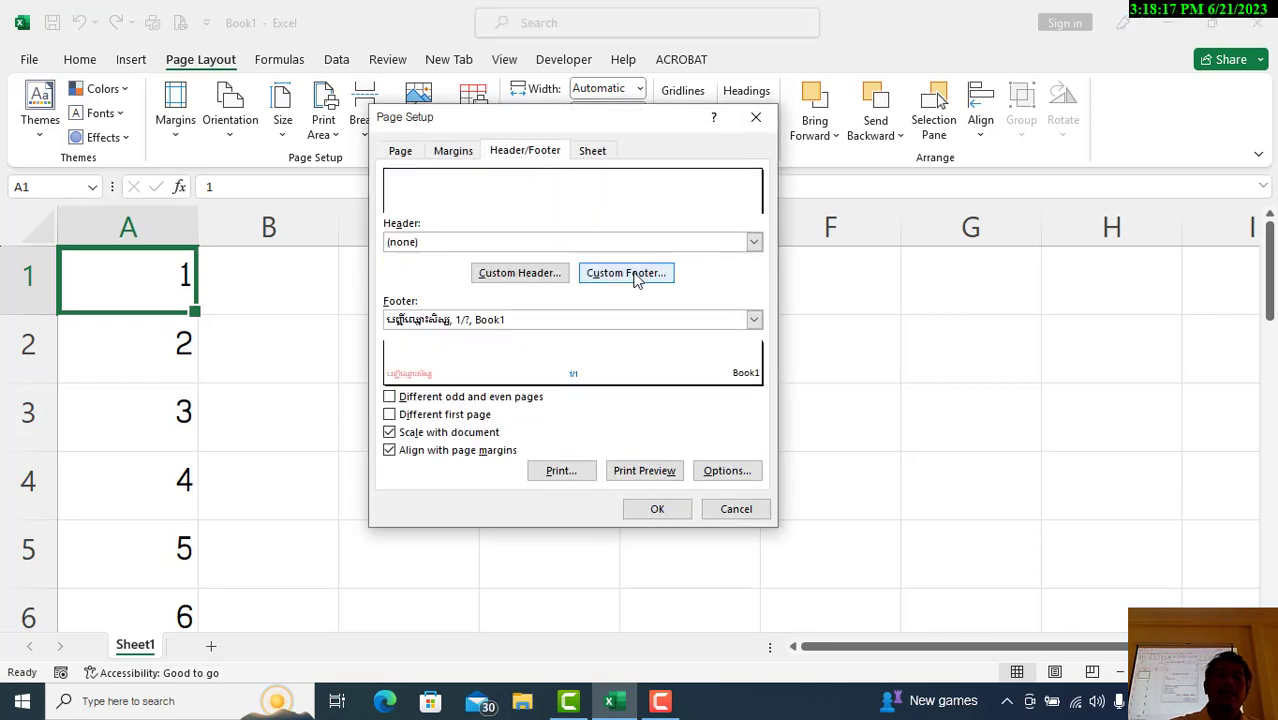
pyautogui.click(626, 276)
pyautogui.moveTo(793, 360); pyautogui.dragTo(913, 374)
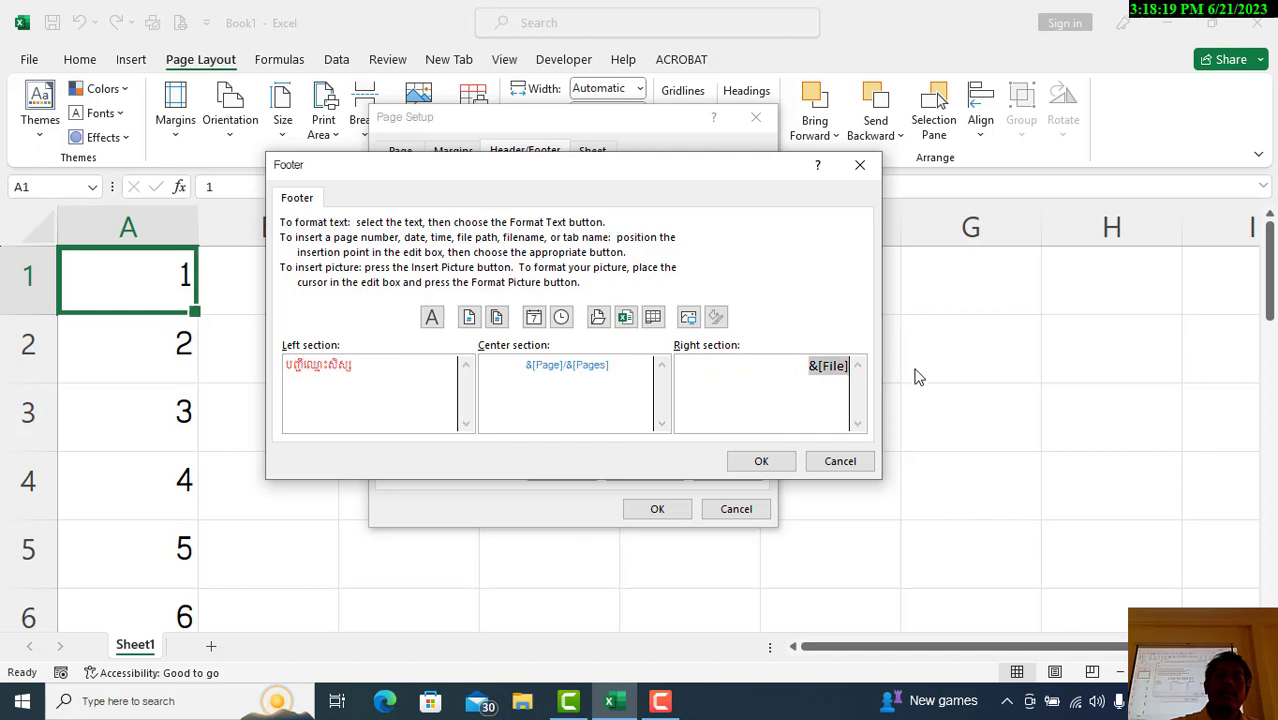
pyautogui.press('Delete')
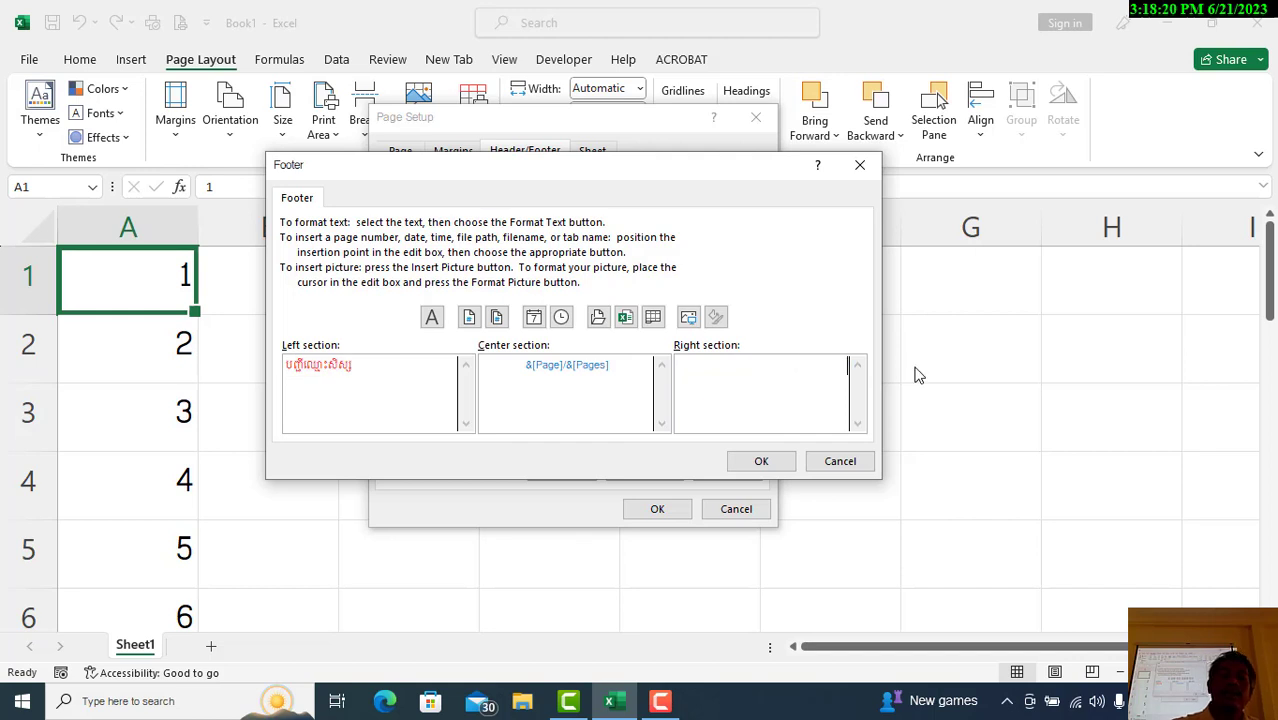
pyautogui.click(597, 317)
pyautogui.click(763, 463)
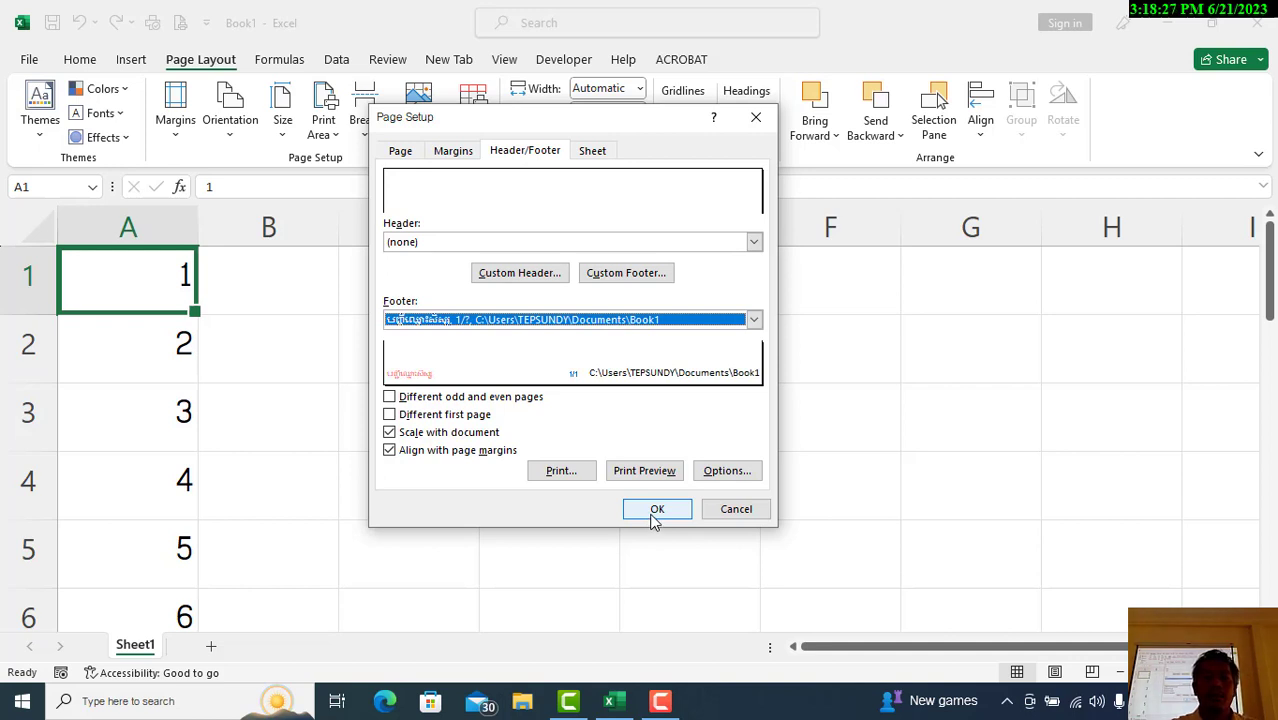
pyautogui.click(656, 509)
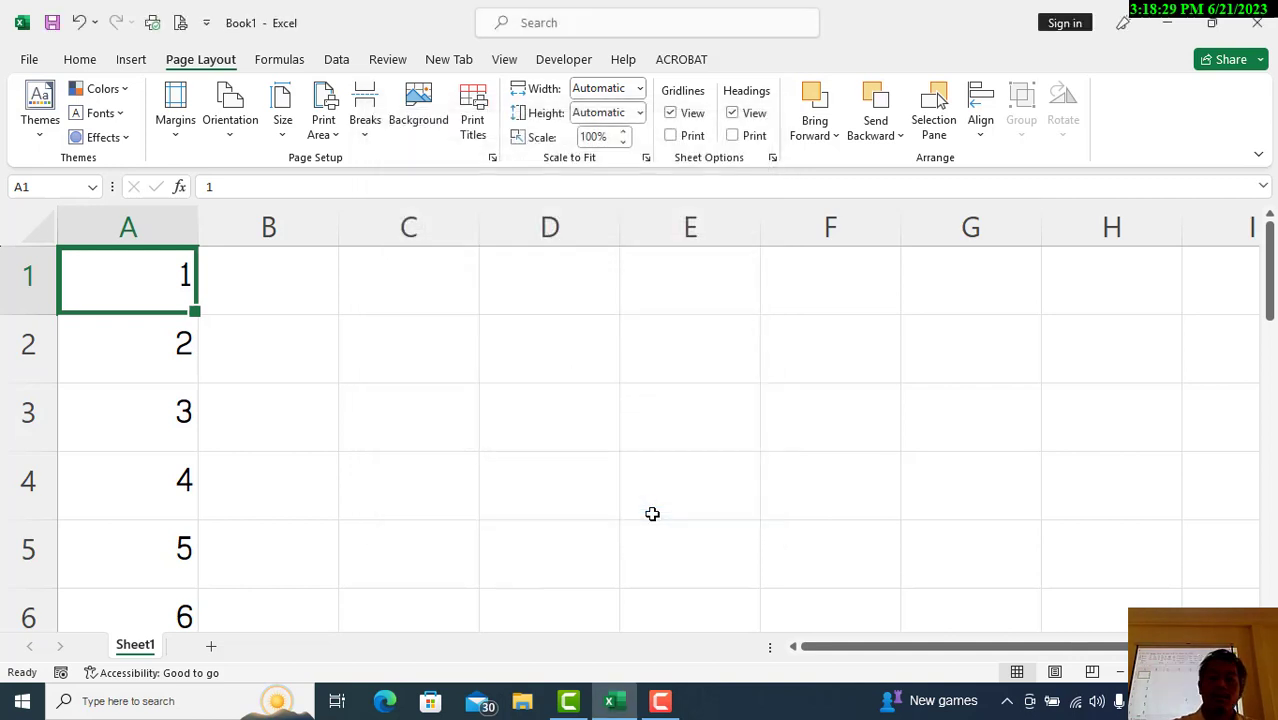
# Check the file path in page 1's footer in print preview, and return to the worksheet.
pyautogui.hotkey('ctrl', 'p')
pyautogui.scroll(-5, 1150, 391)
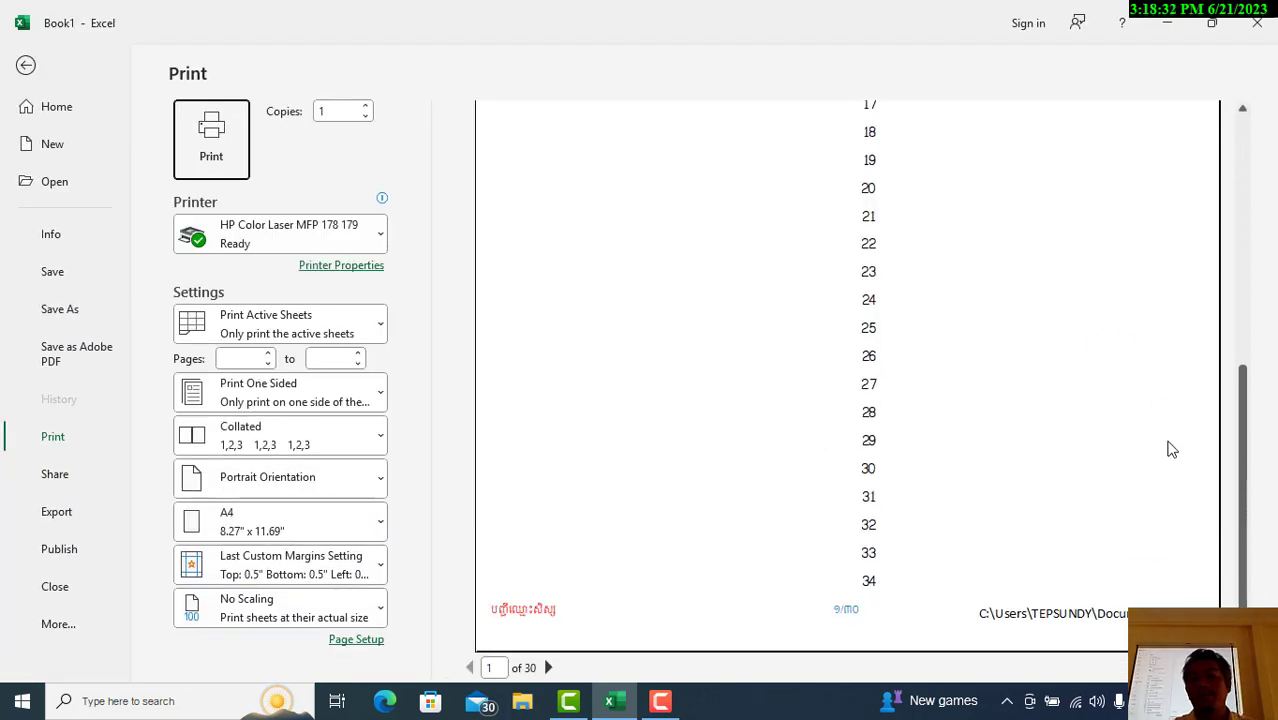
pyautogui.click(980, 620)
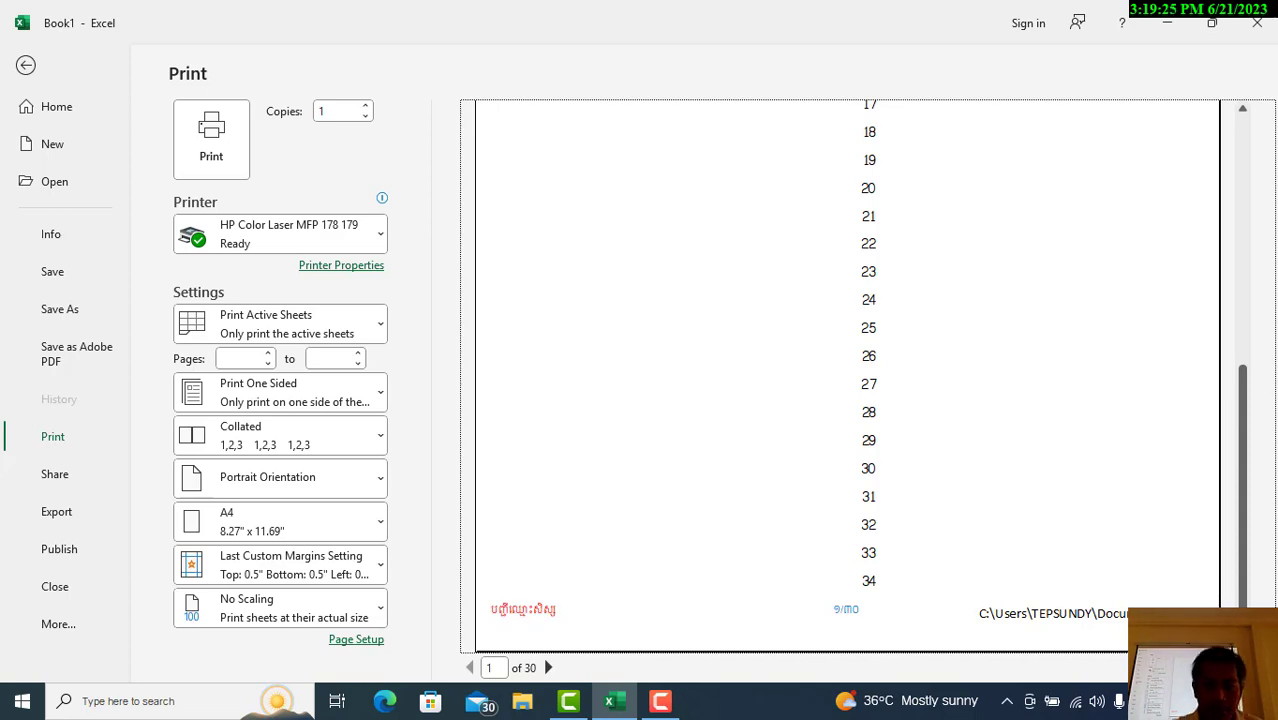
pyautogui.click(24, 67)
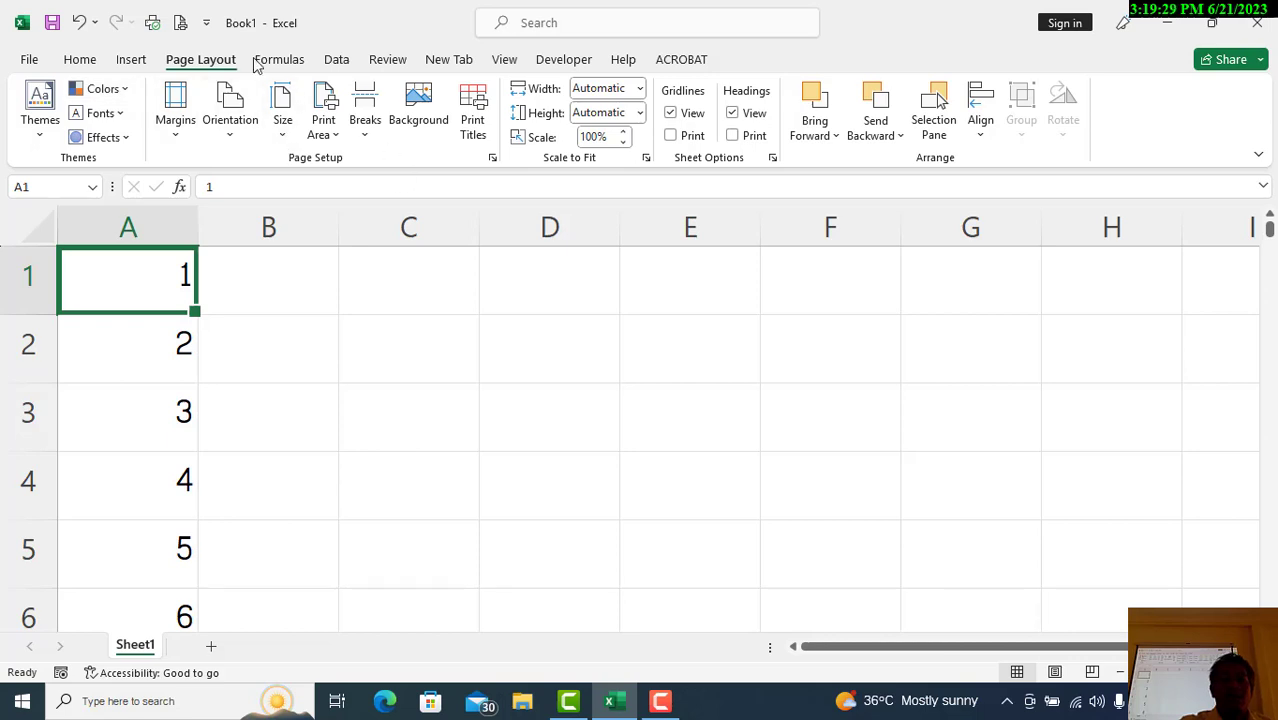
# Open the custom footer for editing at the &[Path]&[File] text in its right section.
pyautogui.click(491, 158)
pyautogui.click(552, 152)
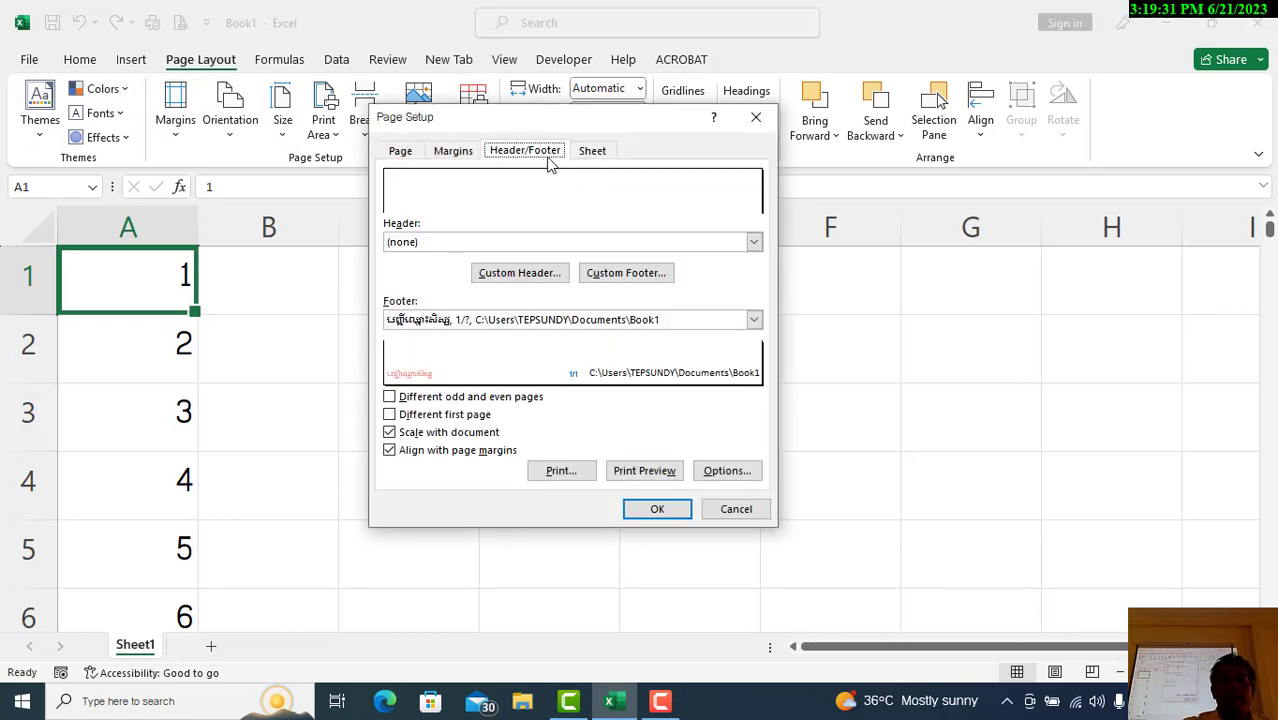
pyautogui.click(625, 272)
pyautogui.click(729, 387)
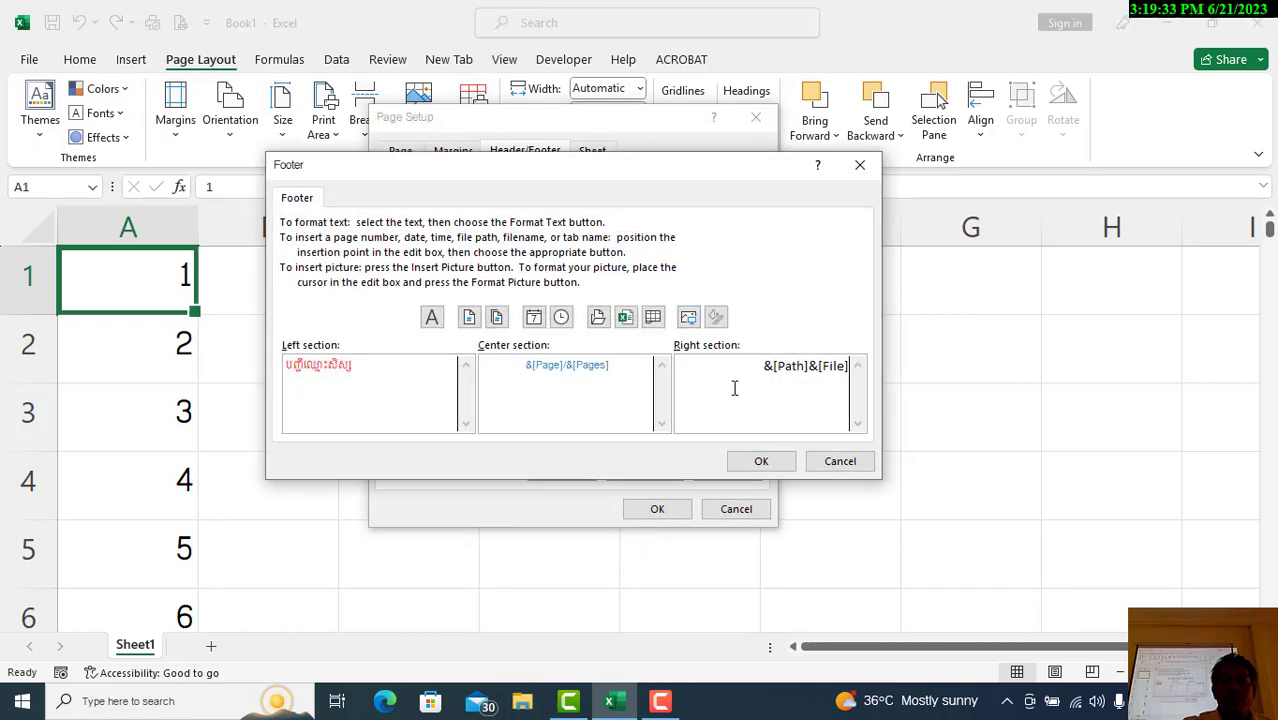